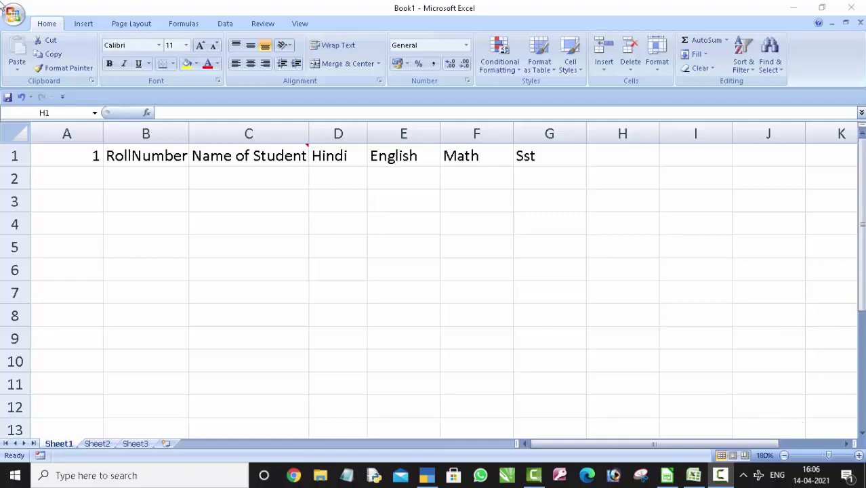
- Delete the comment on the Name of Student heading in C1 from the Review tab
mouse_move(256, 161)
key(F2)
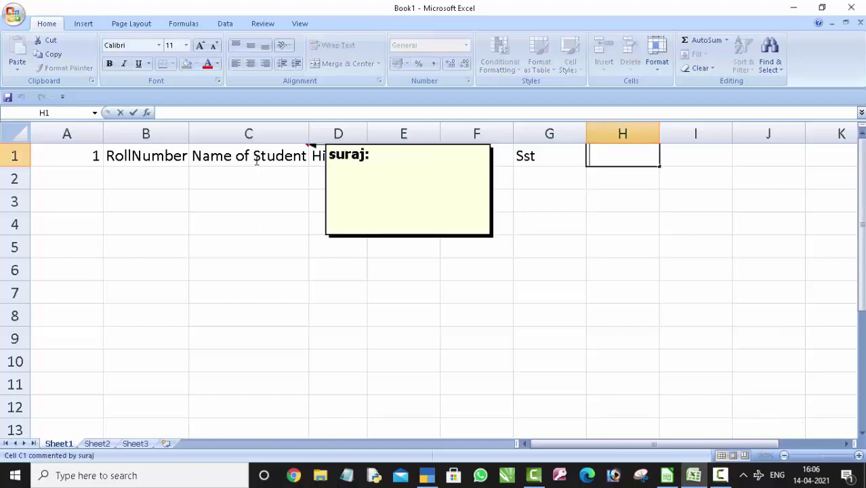
click(278, 157)
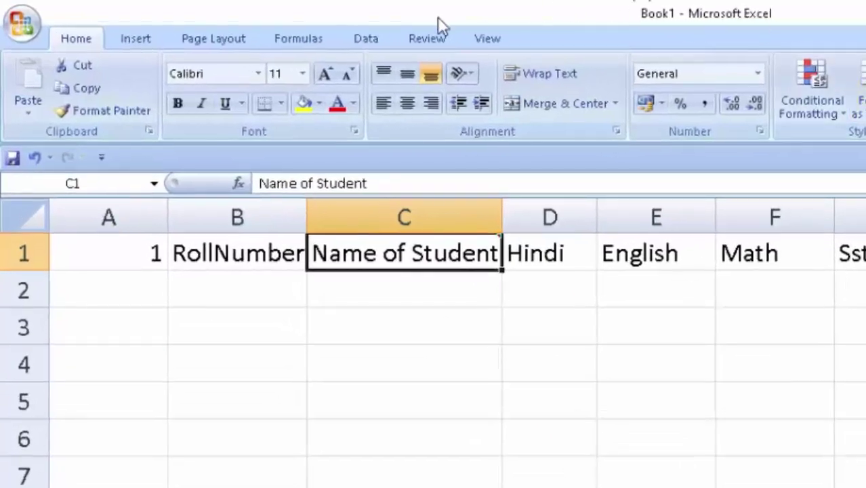
click(423, 42)
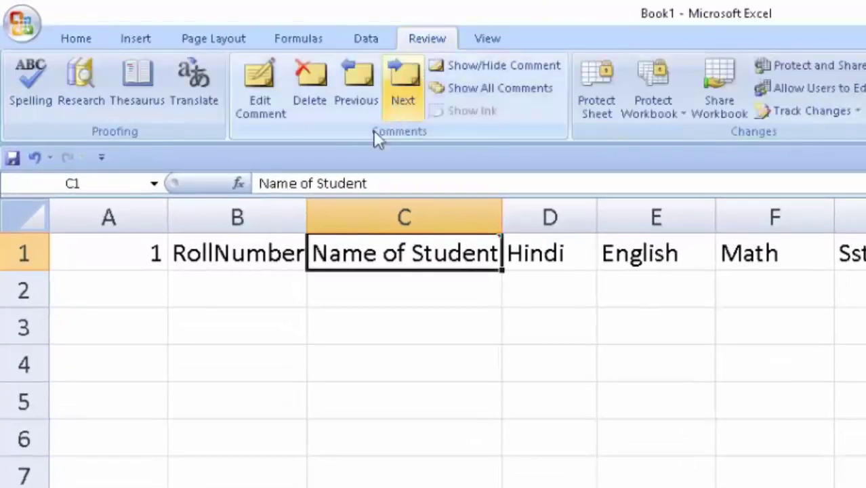
click(310, 81)
- Select the header row cells from A1 across to E1
click(391, 347)
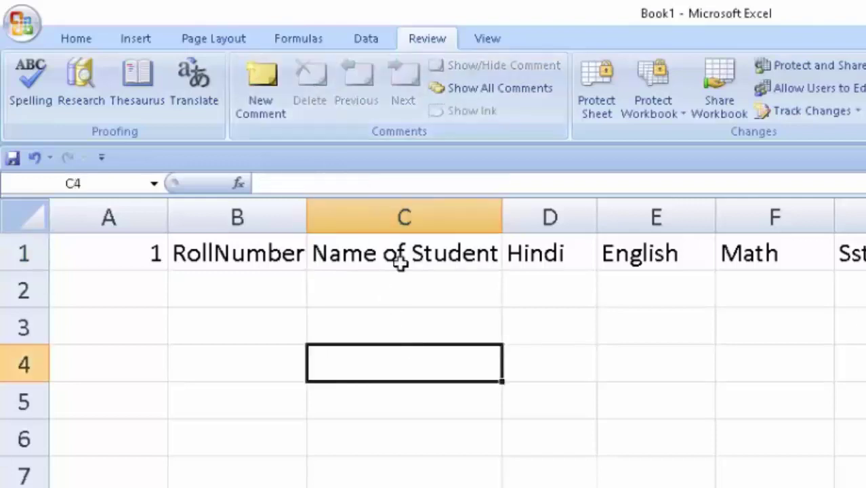
click(403, 264)
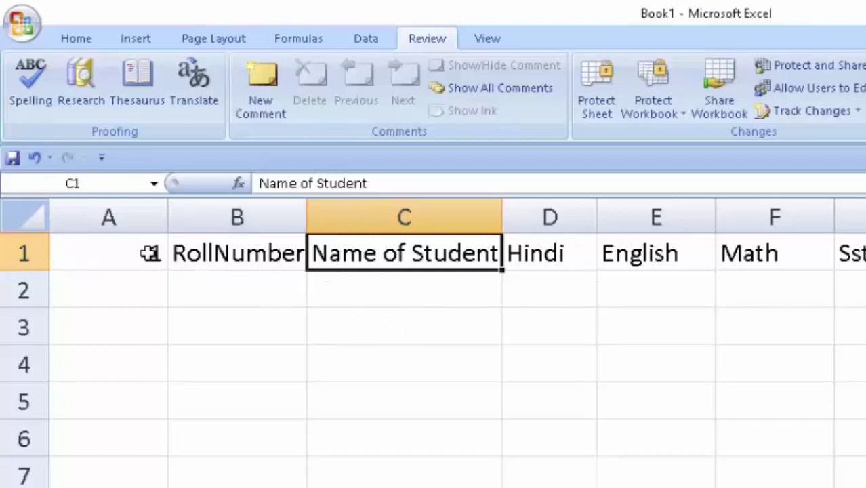
drag(150, 253, 453, 251)
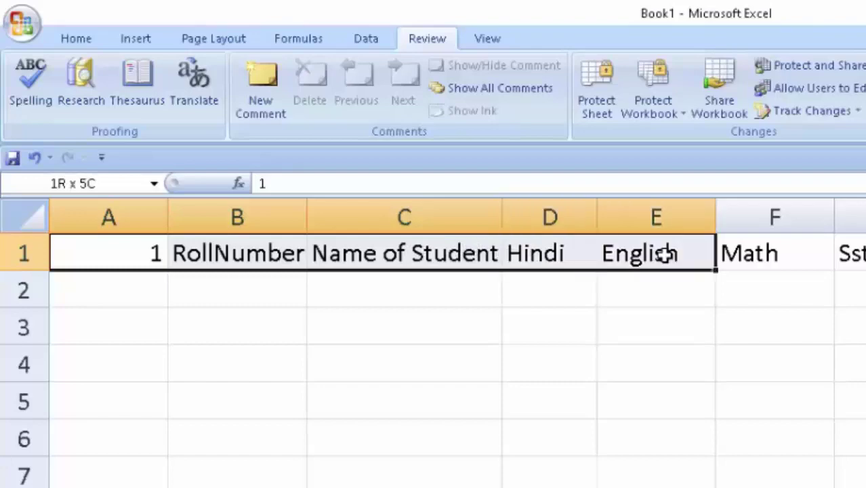
drag(453, 251, 705, 262)
- Enter the heading Total in H1 and select the stray 1 in A1
click(833, 221)
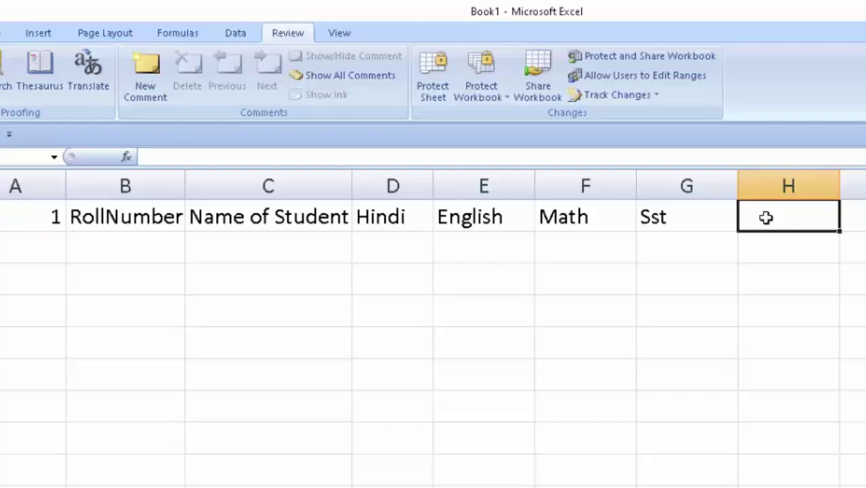
text(To)
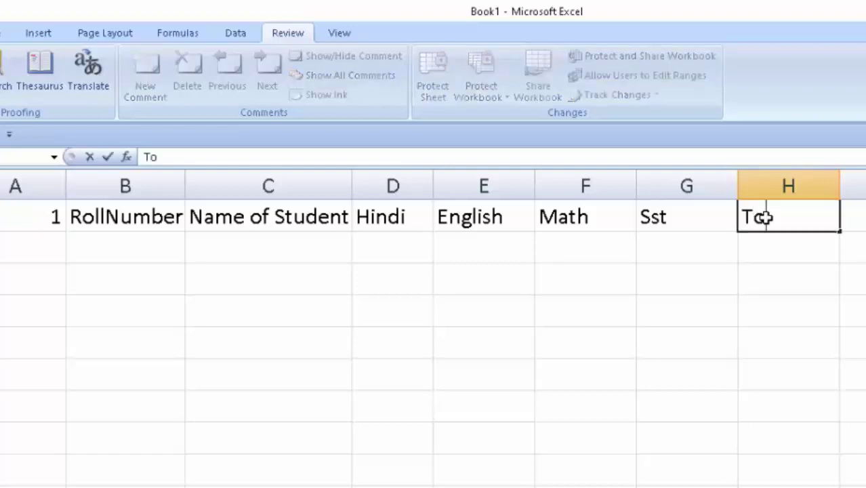
text(tal)
click(692, 266)
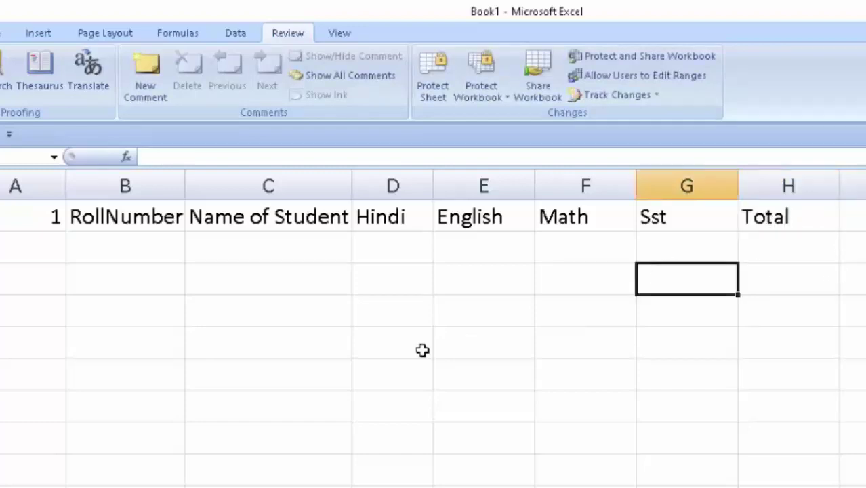
click(55, 257)
click(55, 221)
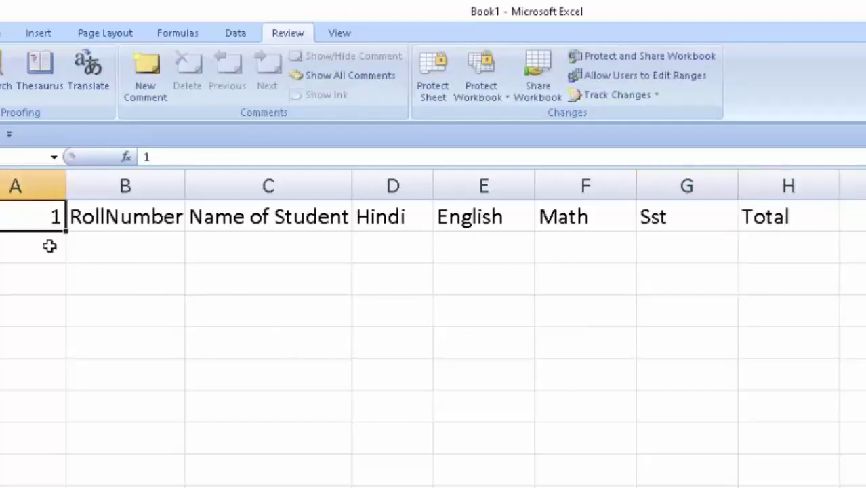
click(48, 245)
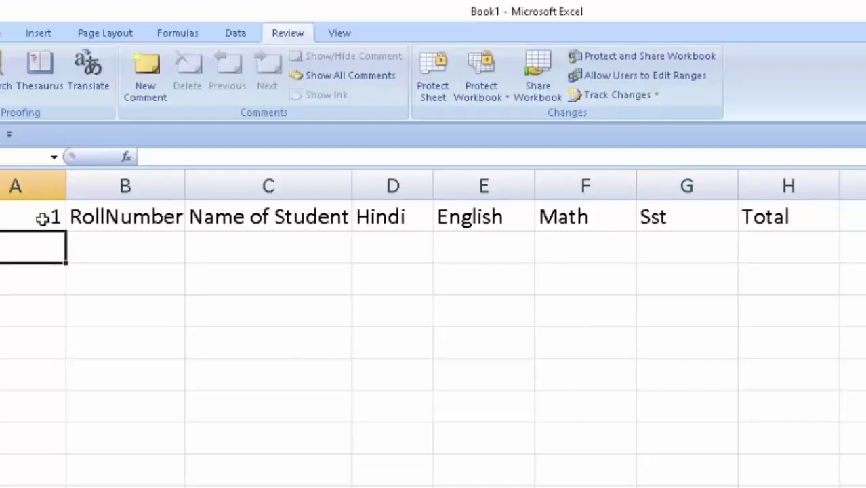
click(43, 217)
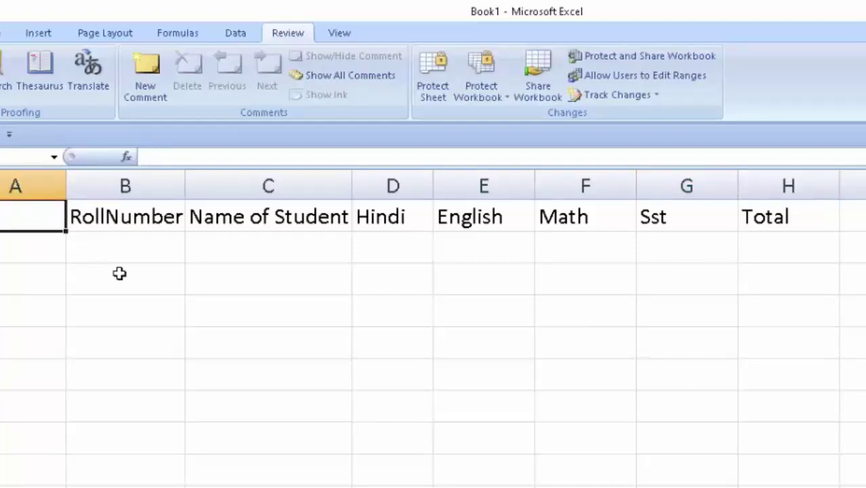
- Enter roll numbers 1 and 2 in B2 and B3 under RollNumber
click(131, 241)
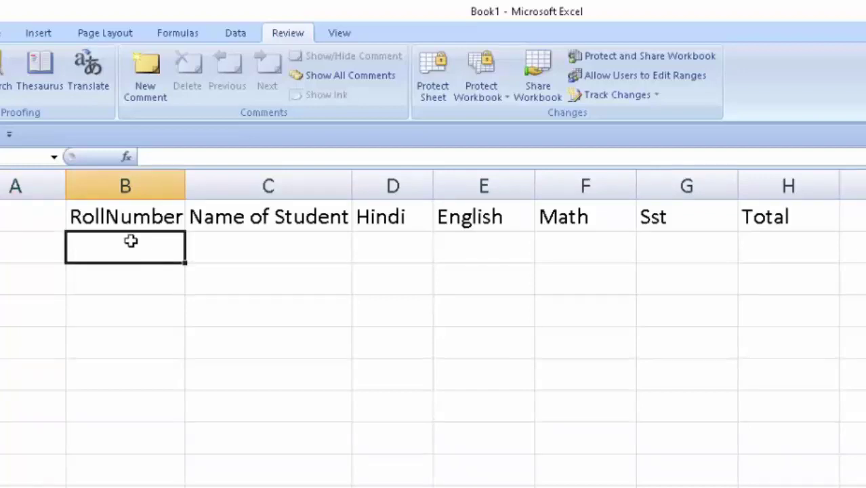
text(1)
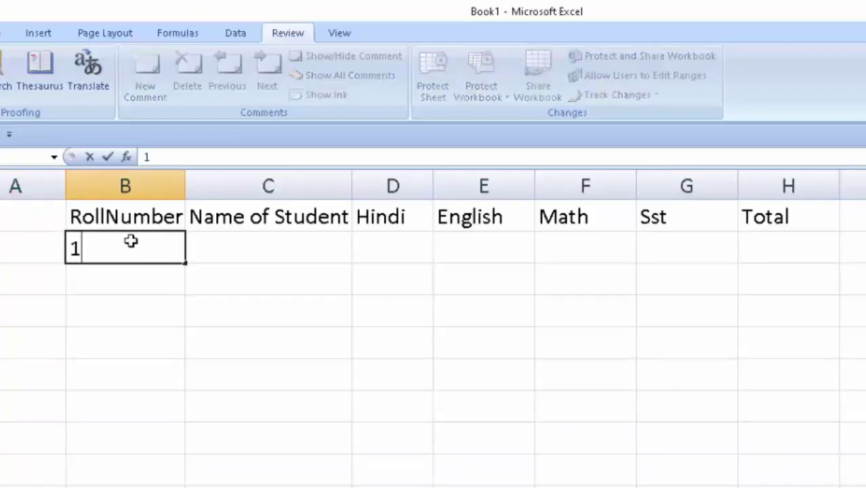
key(Return)
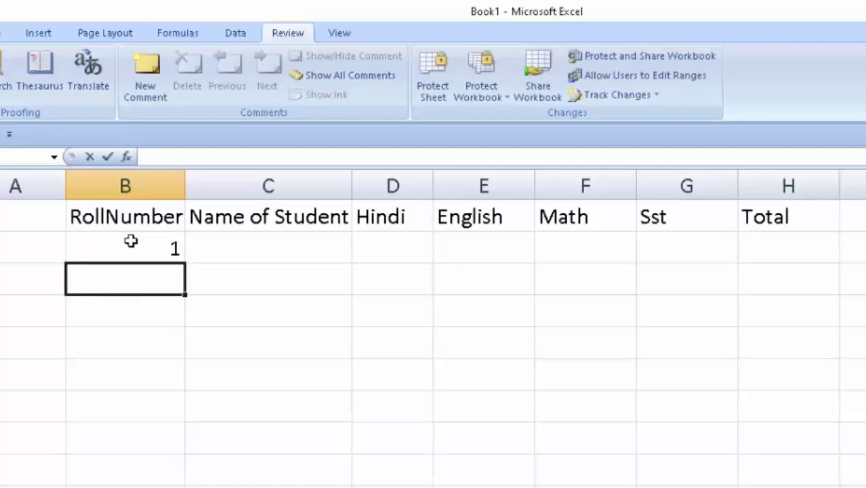
text(2)
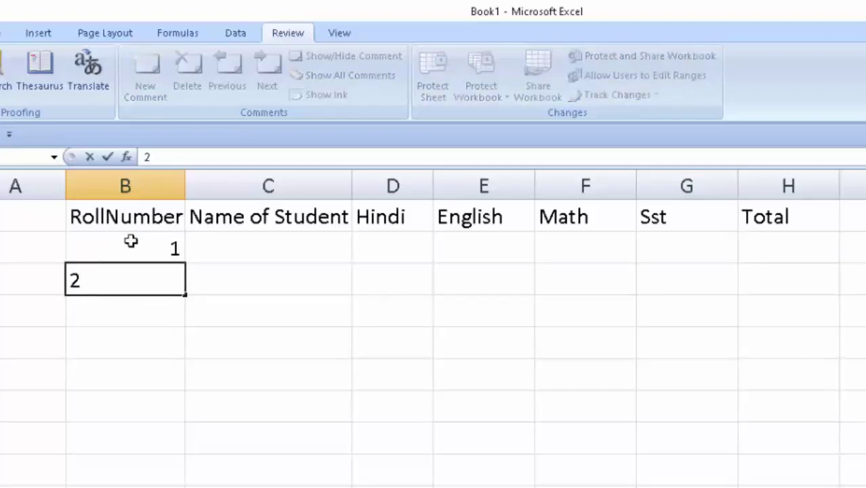
key(Return)
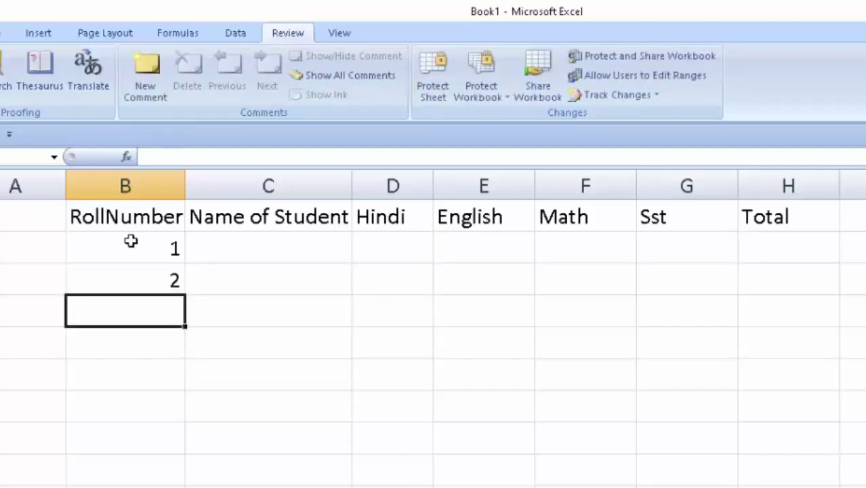
- Untick Enable fill handle and cell drag-and-drop in Excel Options' Advanced page
right_click(425, 30)
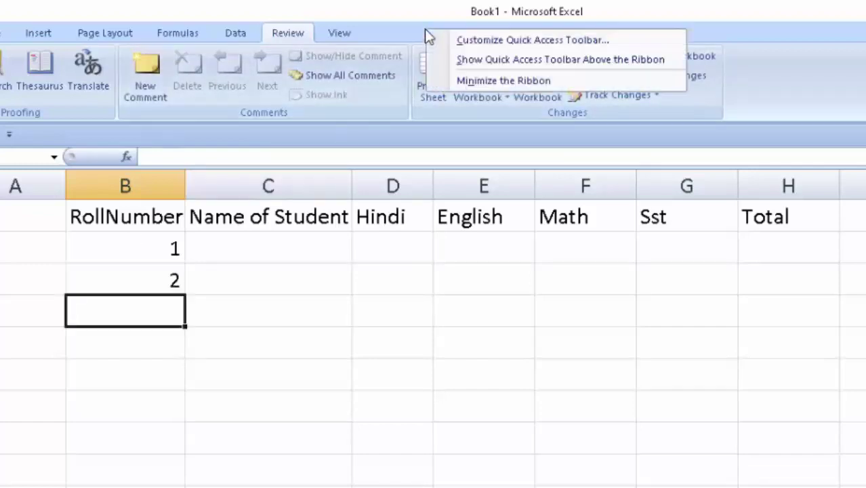
click(575, 42)
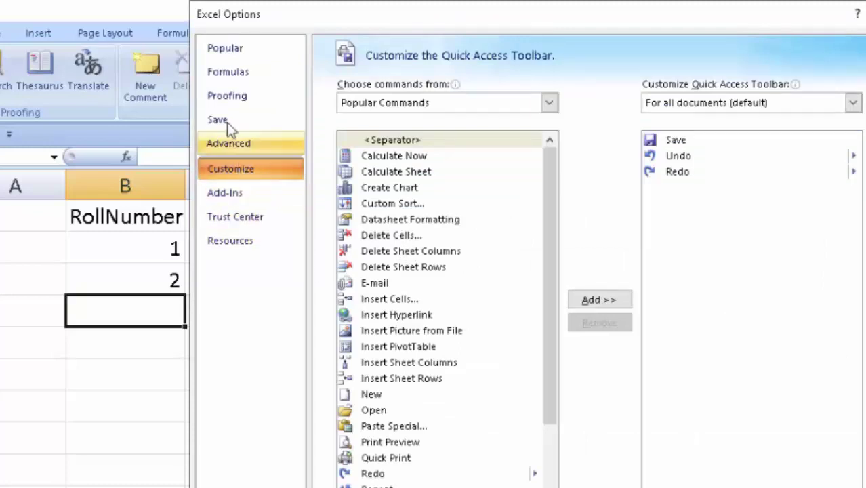
click(242, 51)
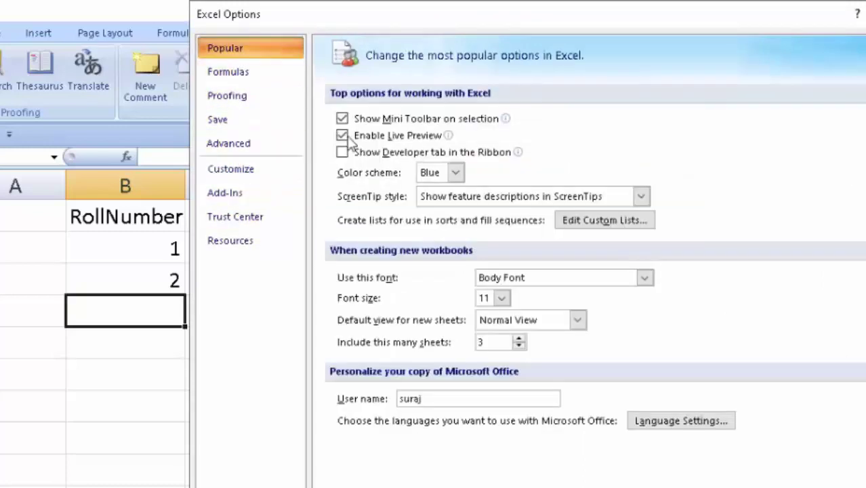
click(269, 76)
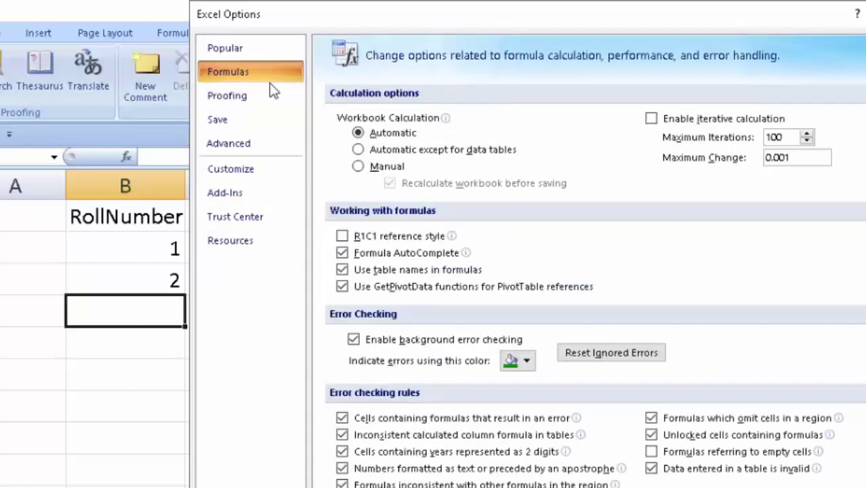
click(258, 151)
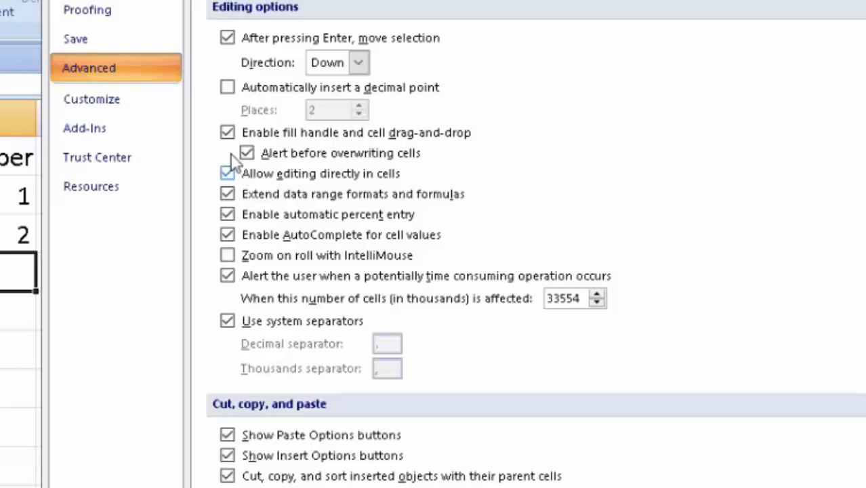
click(232, 135)
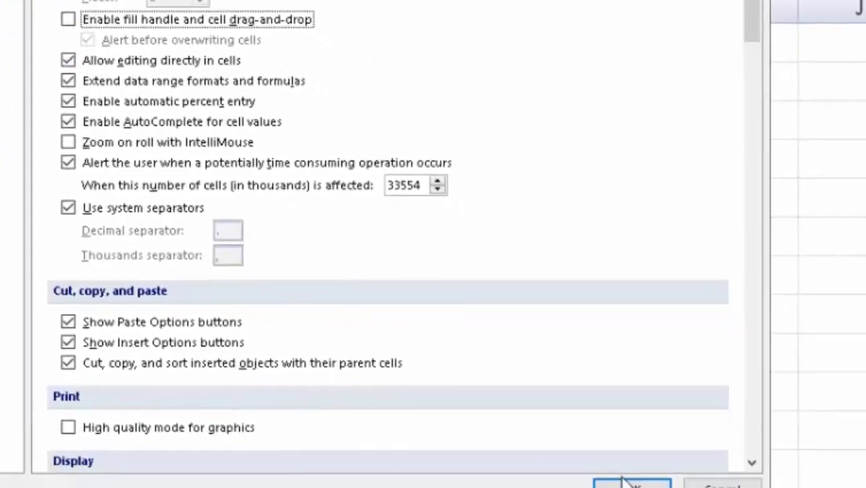
click(596, 453)
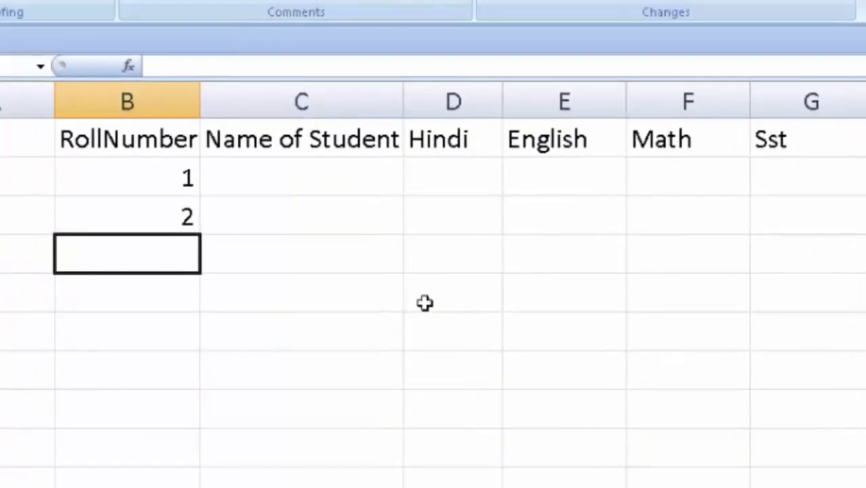
- Re-tick Enable fill handle and cell drag-and-drop in Advanced options and return to the sheet
click(48, 132)
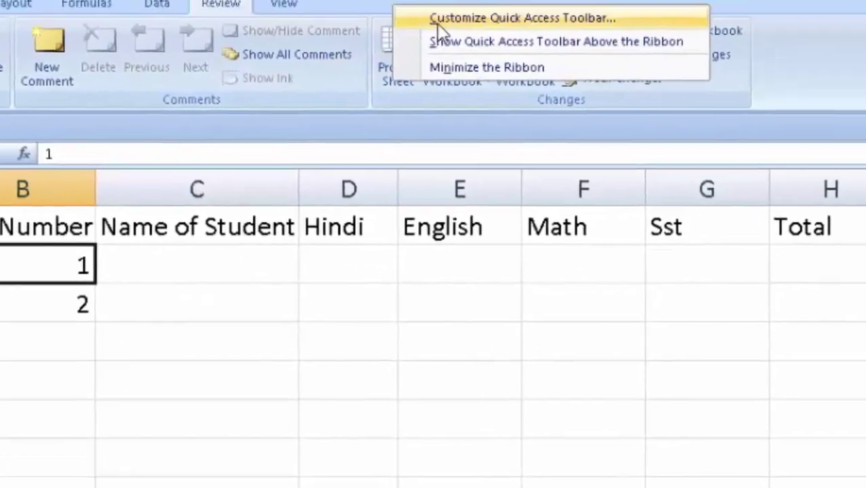
click(522, 18)
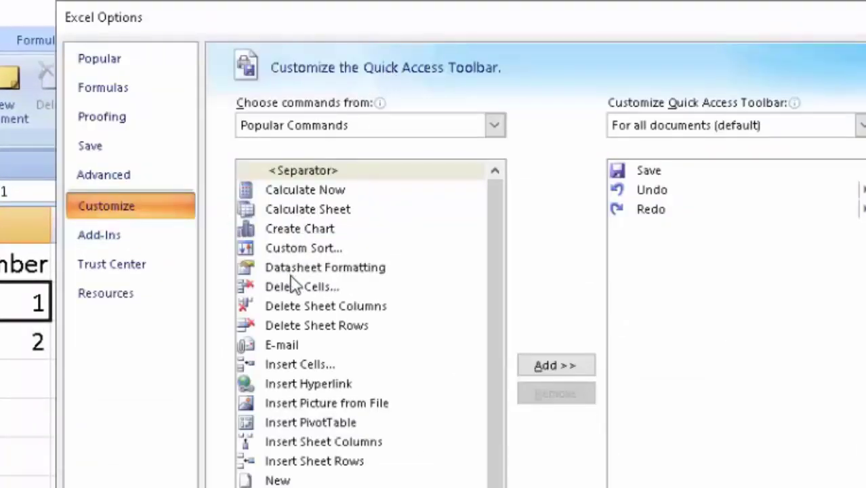
click(133, 129)
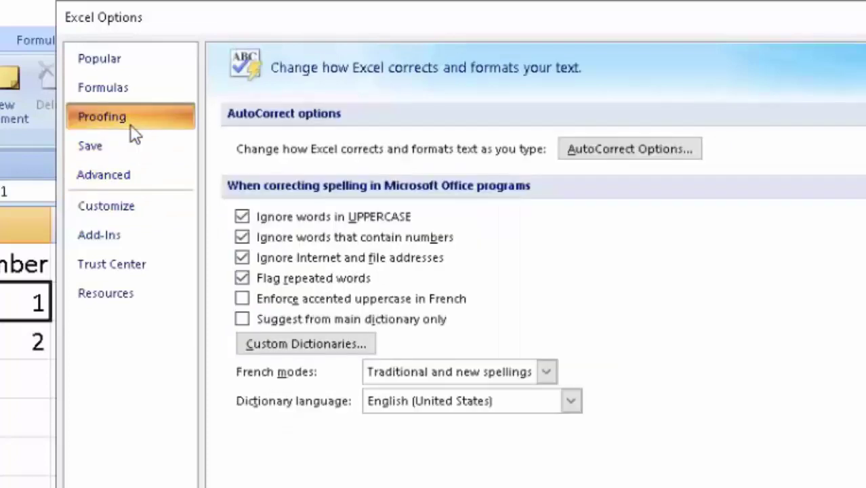
click(128, 174)
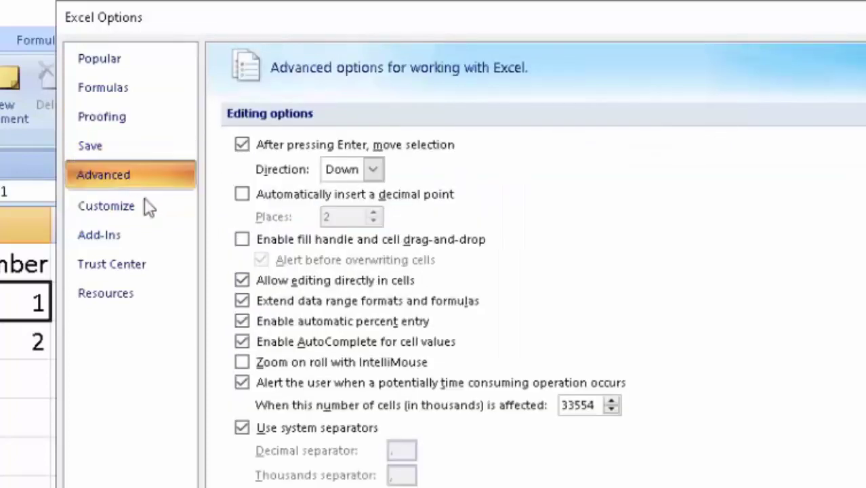
click(242, 241)
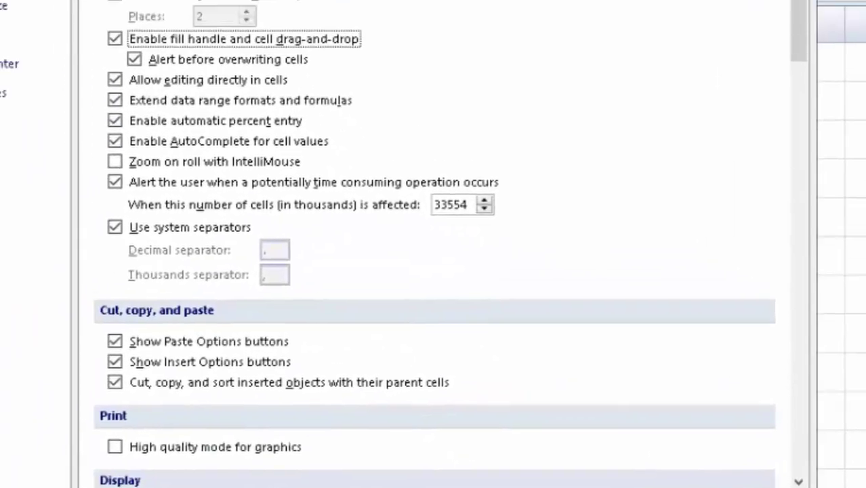
click(563, 440)
click(456, 407)
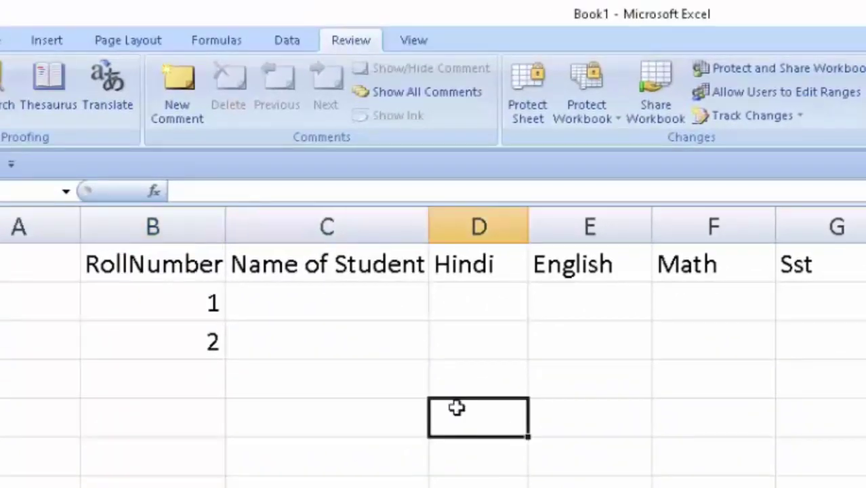
- Drag the 1, 2 pattern down to fill roll numbers 1 through 7 in B2:B8
drag(201, 302, 203, 341)
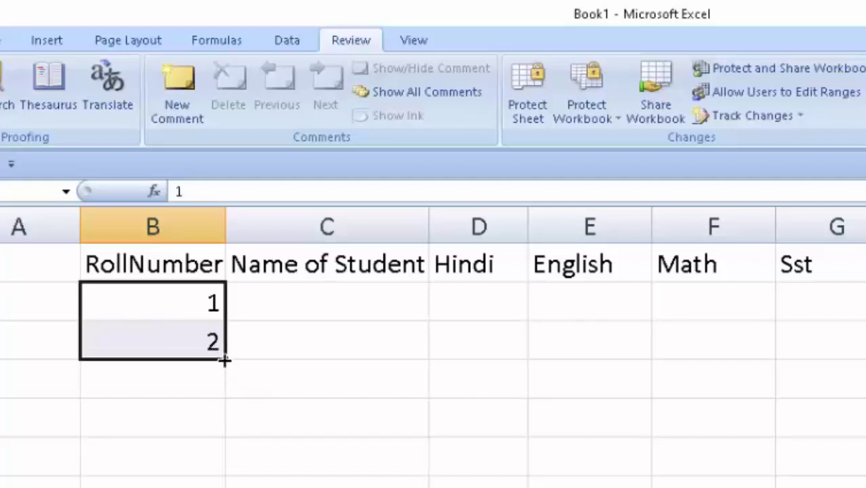
mouse_move(225, 362)
mouse_down()
mouse_move(216, 466)
mouse_move(170, 451)
mouse_up()
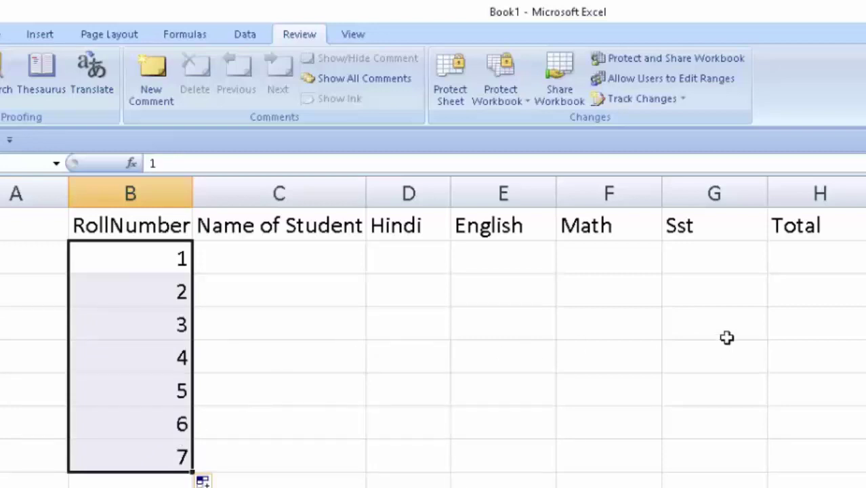
click(473, 296)
text(s)
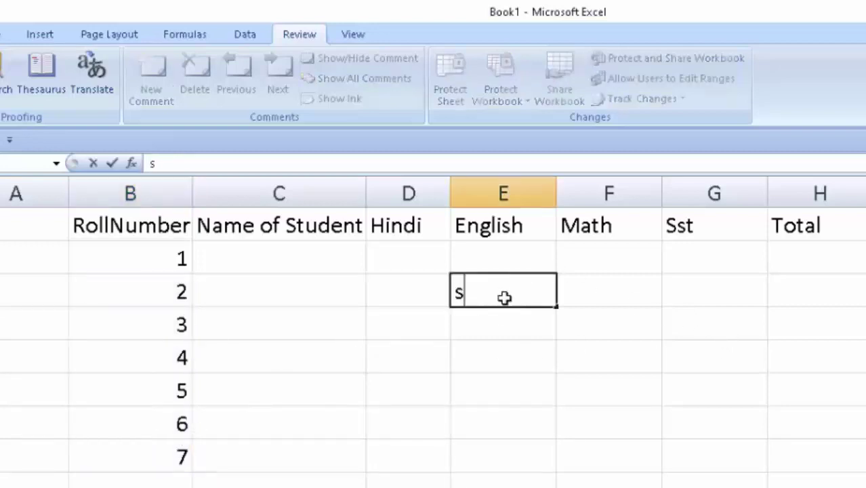
text(un)
click(508, 343)
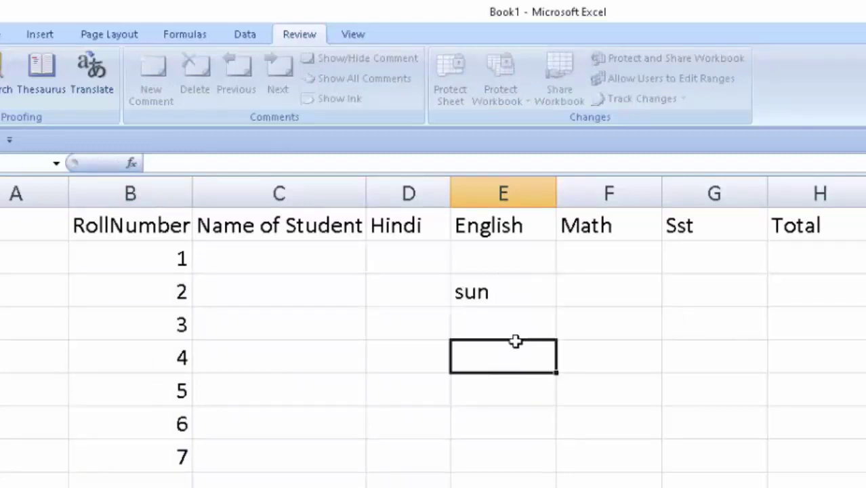
click(540, 291)
drag(556, 309, 546, 473)
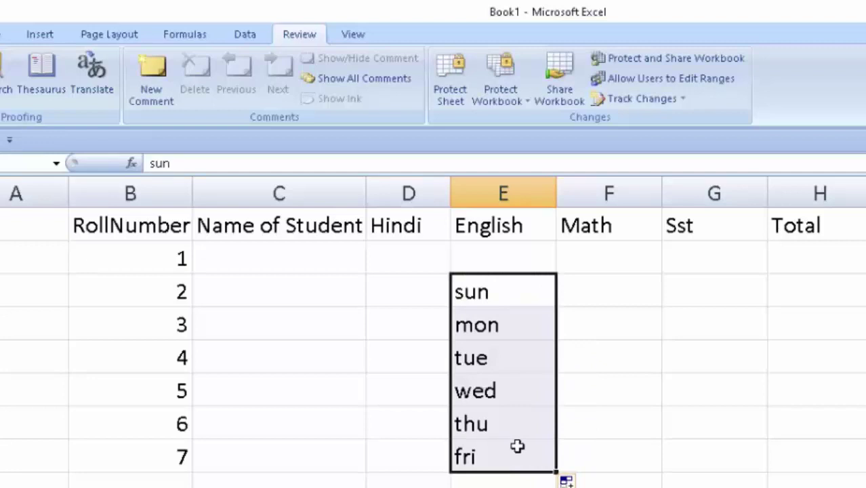
key(Delete)
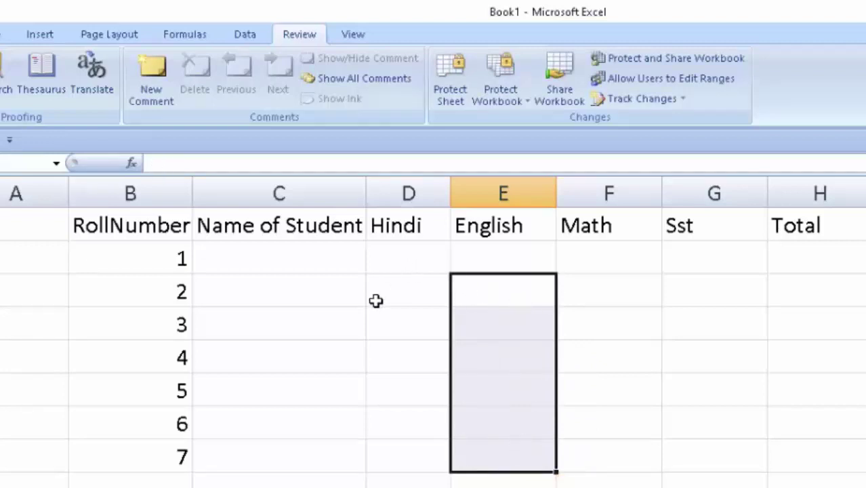
click(376, 300)
text(ja)
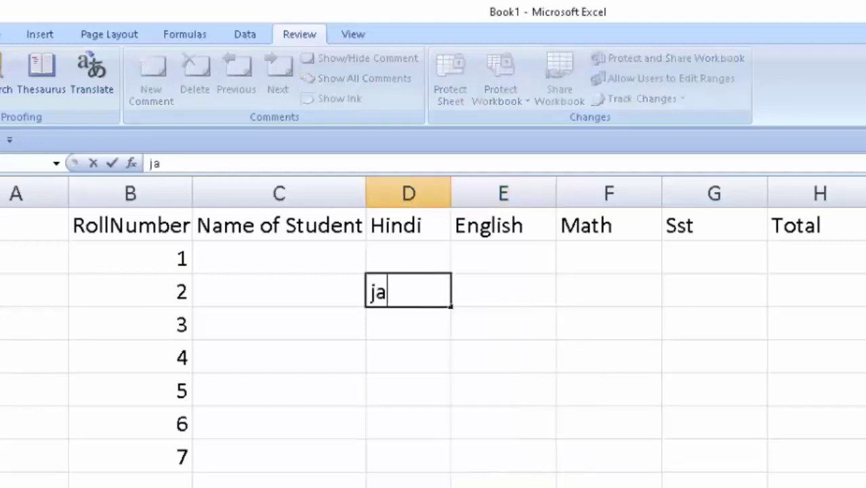
text(n)
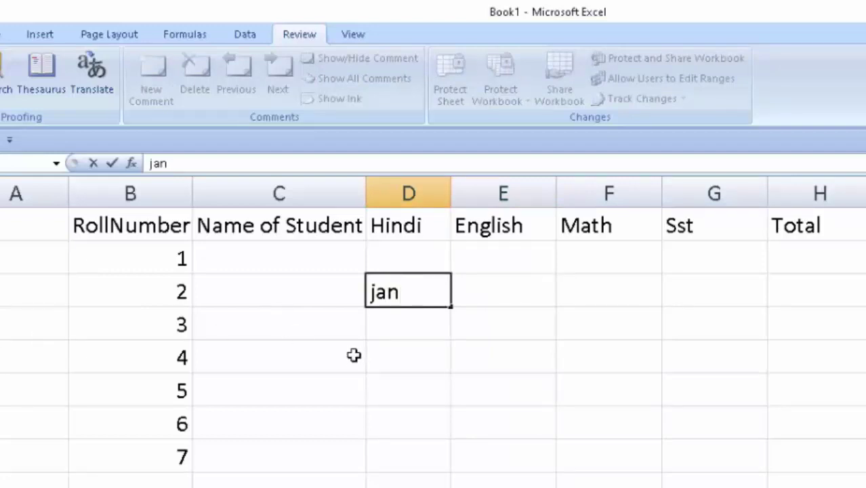
click(354, 354)
click(412, 295)
drag(451, 307, 440, 404)
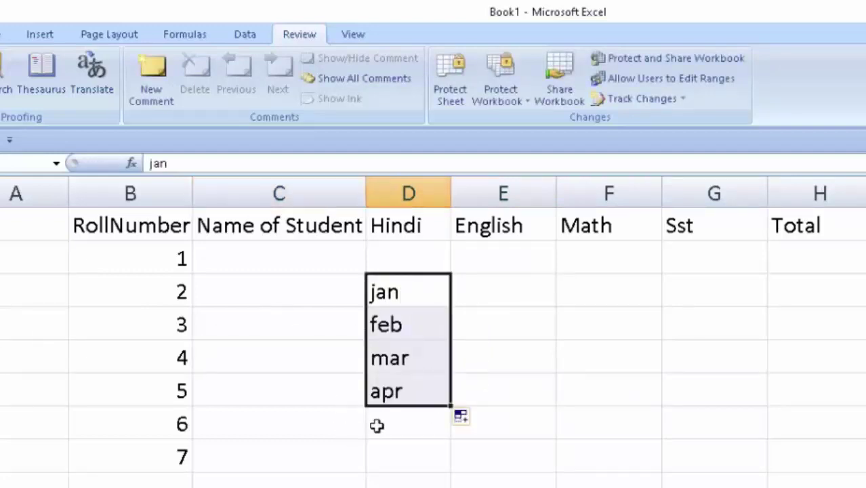
key(Delete)
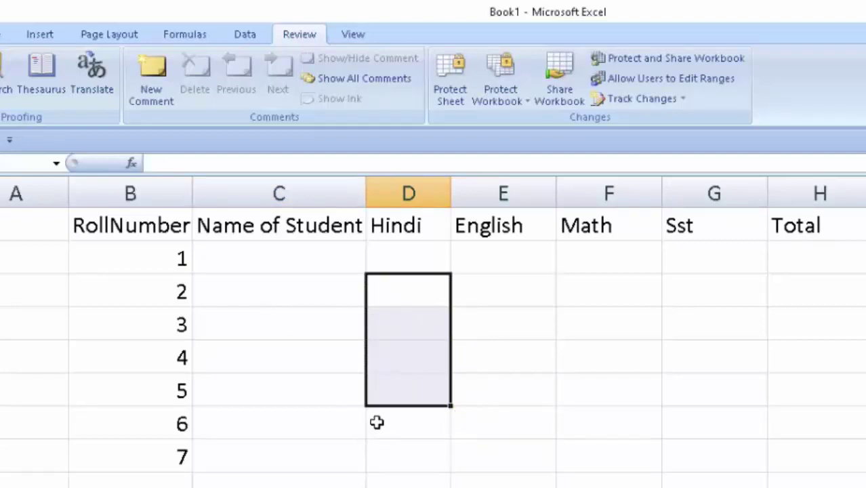
click(414, 293)
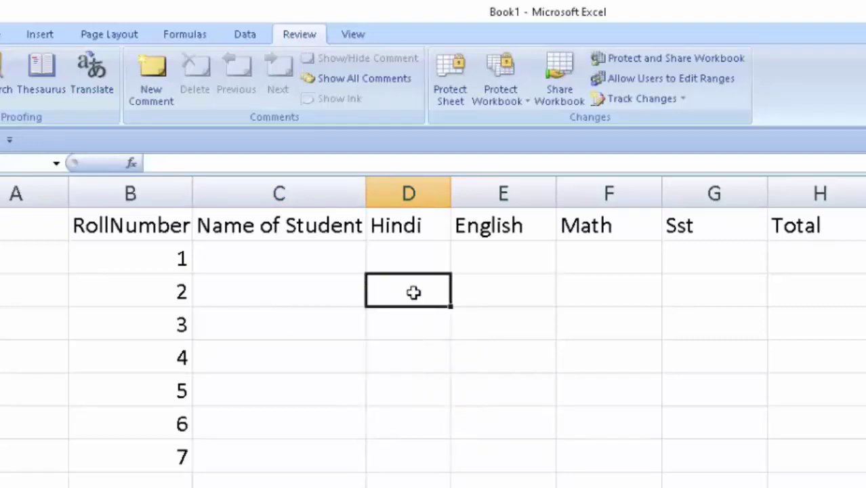
text(2)
key(Return)
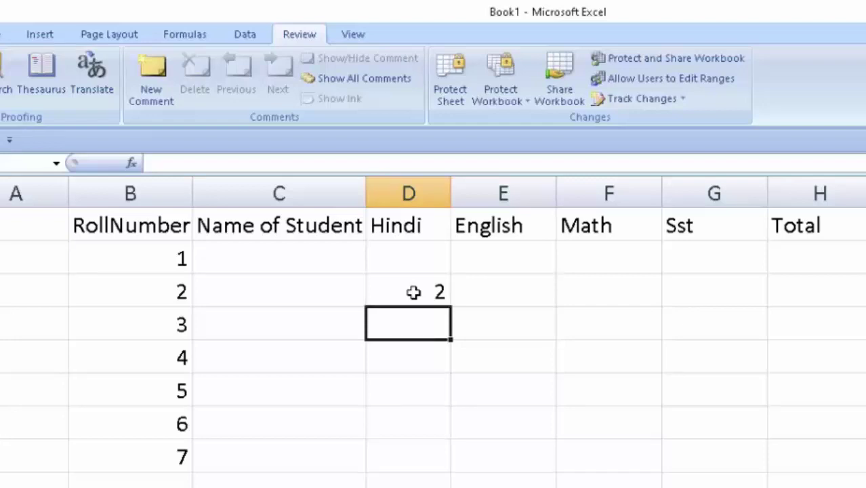
text(4)
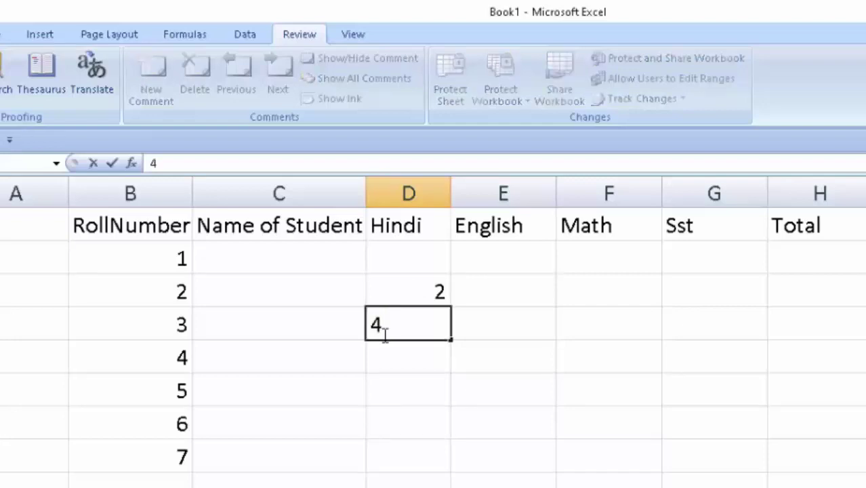
click(419, 293)
drag(419, 293, 421, 314)
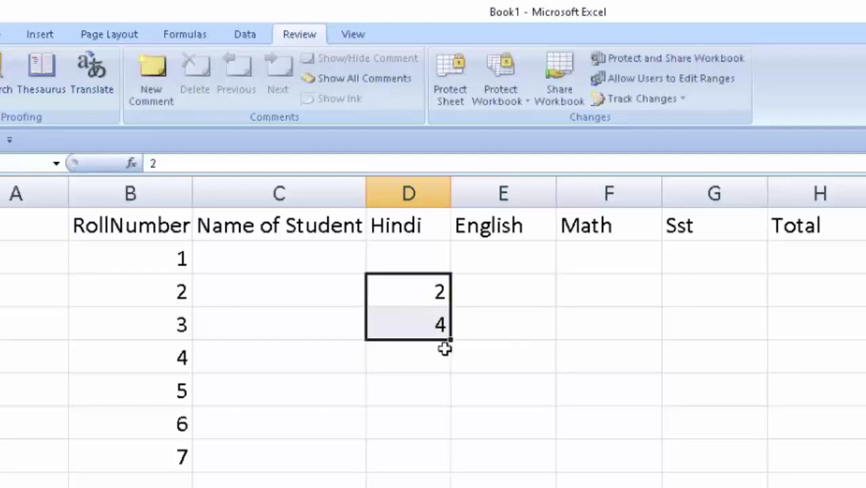
drag(451, 340, 460, 478)
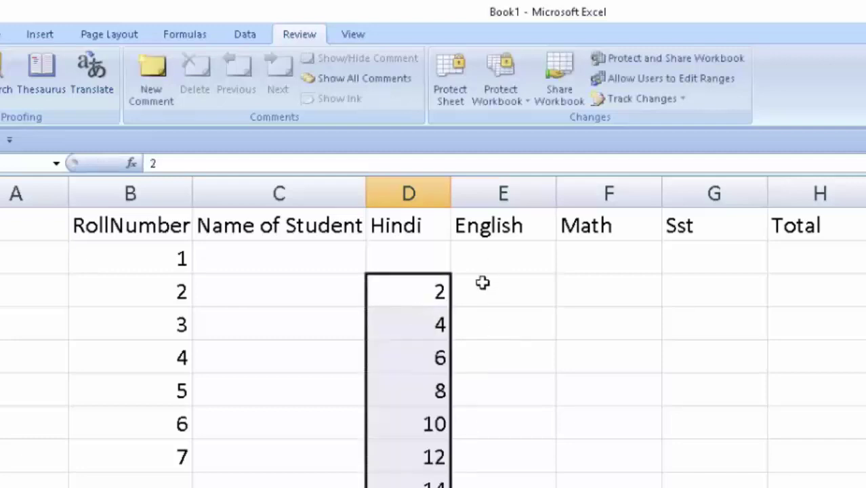
key(Delete)
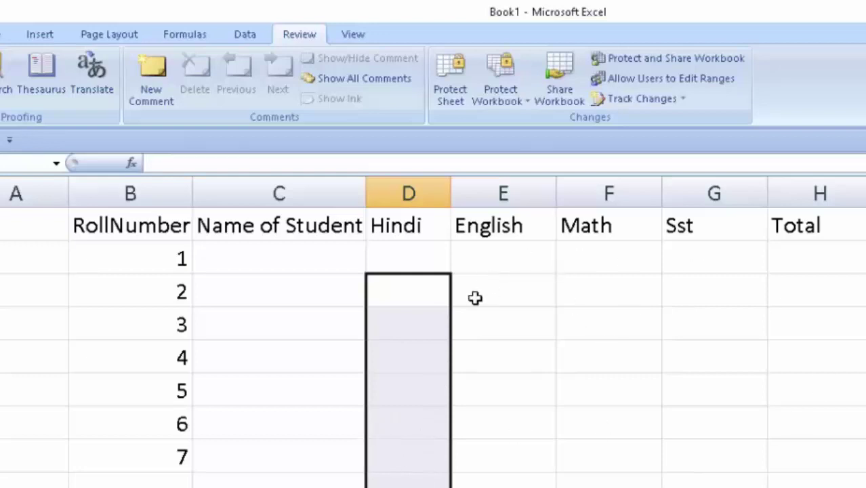
- Untick Enable fill handle and cell drag-and-drop in Excel Options' Advanced page
right_click(570, 42)
click(600, 45)
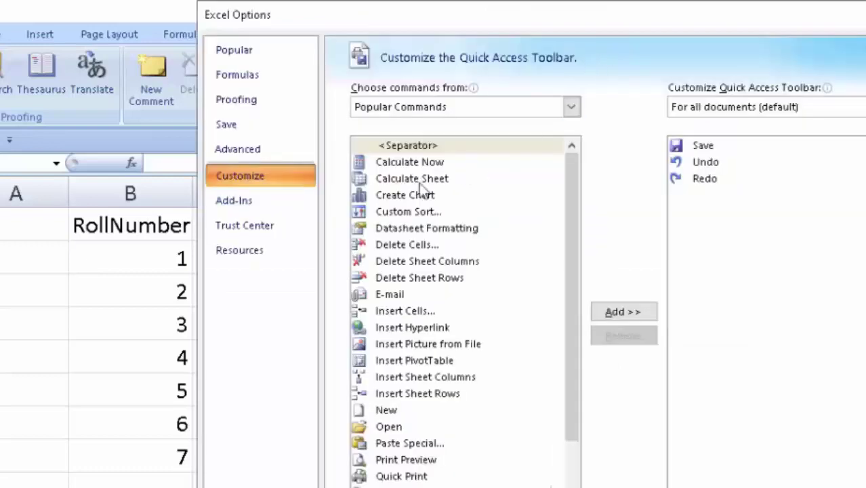
click(261, 153)
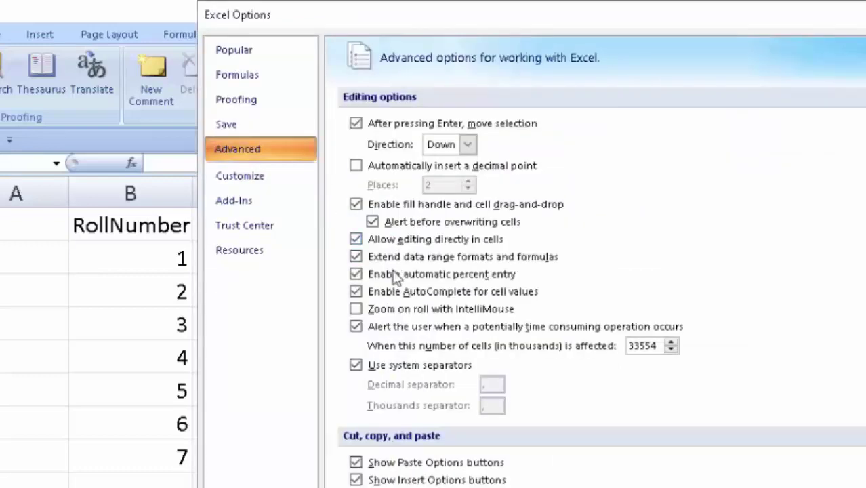
click(354, 206)
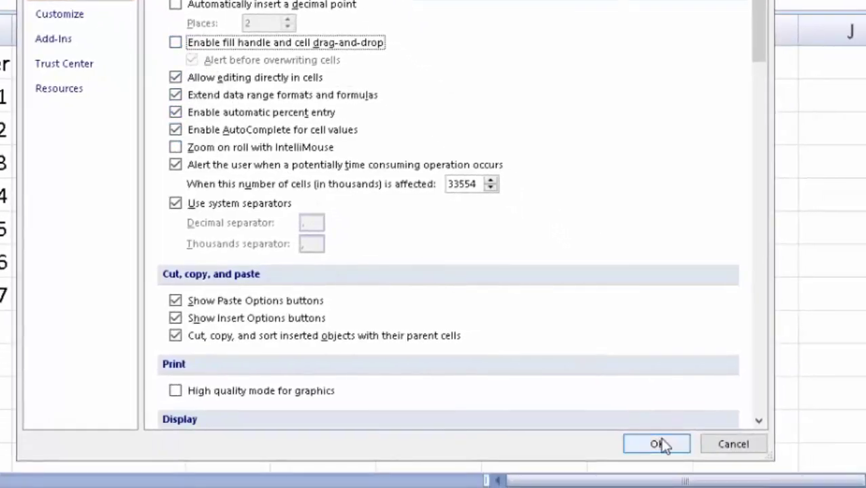
click(662, 441)
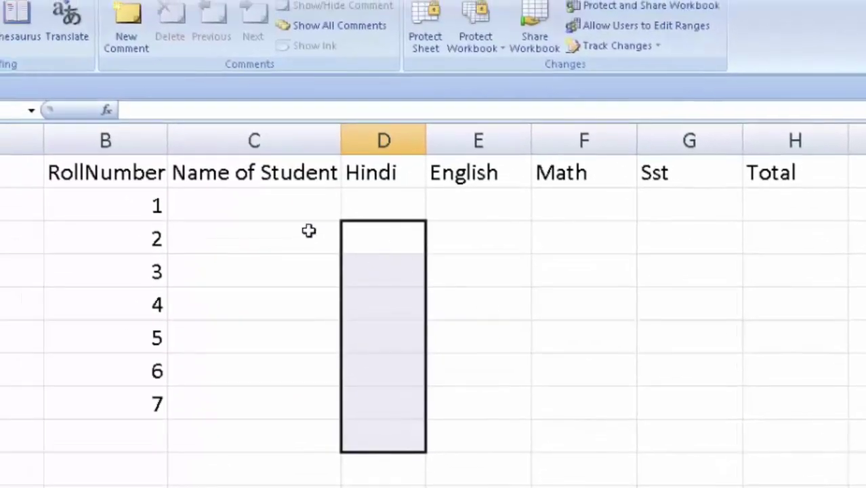
- Enter trial values 2 and 4 under Name of Student, try extending them, then delete them
click(266, 201)
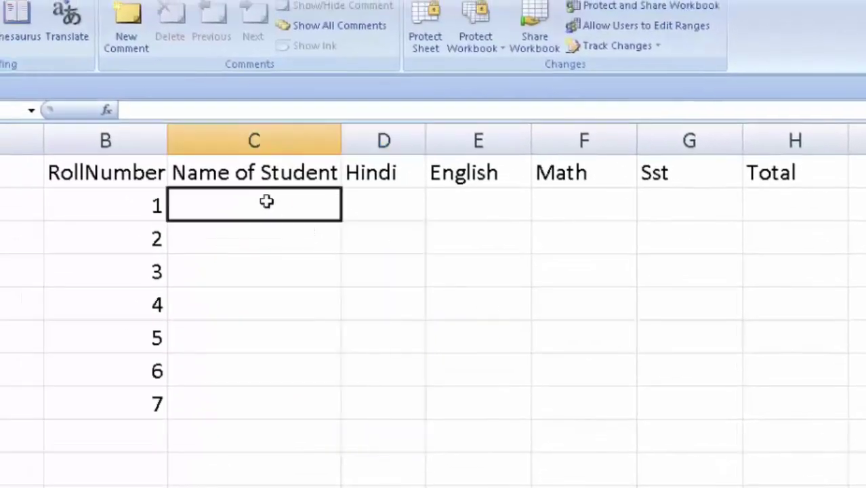
text(2)
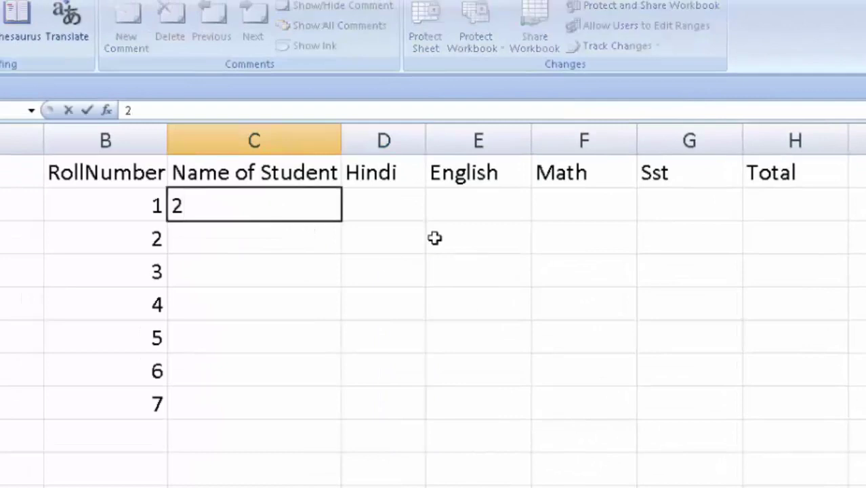
key(Return)
text(4)
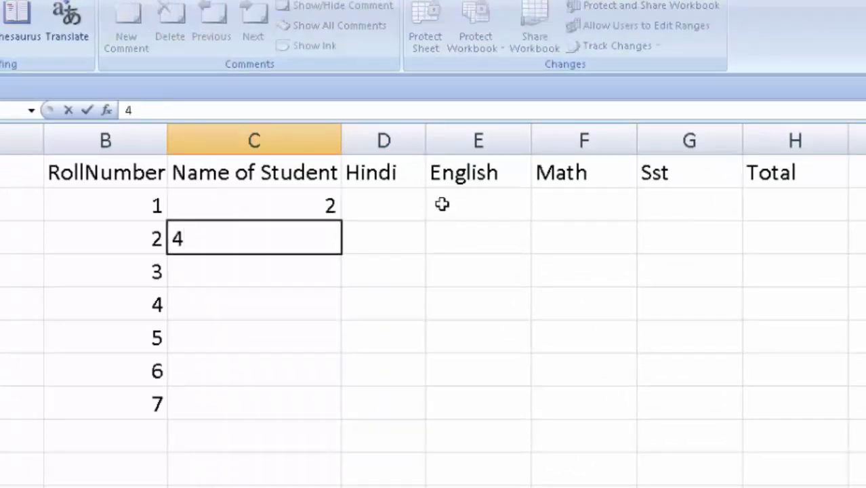
click(303, 204)
drag(303, 215, 299, 238)
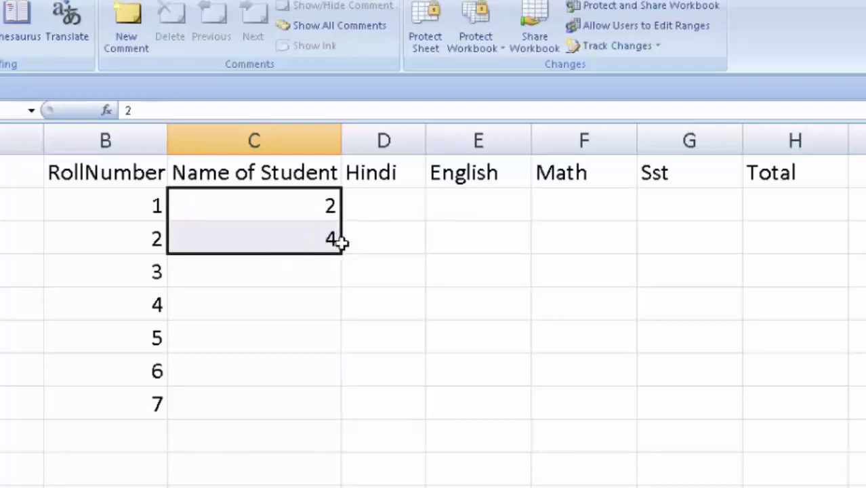
drag(340, 252, 338, 305)
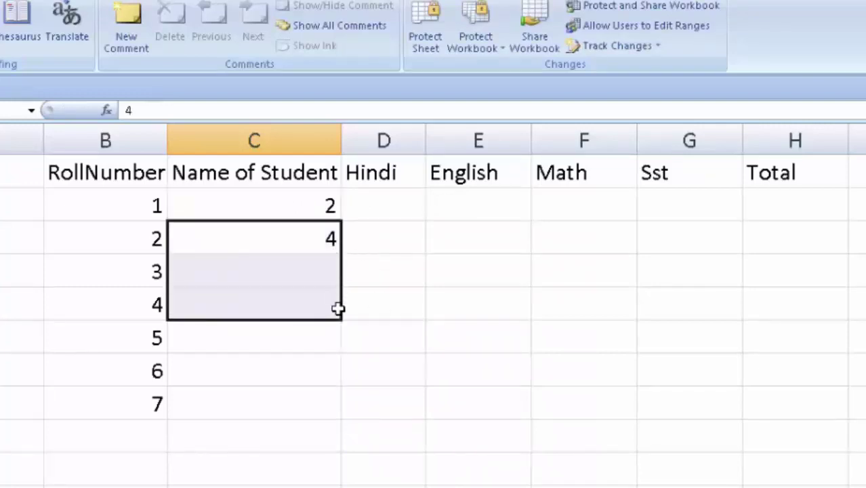
click(310, 217)
drag(310, 217, 308, 240)
click(400, 306)
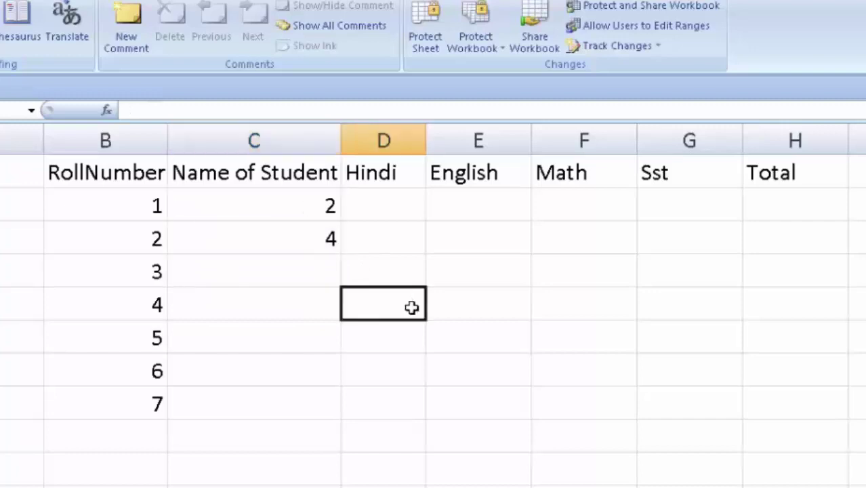
click(396, 199)
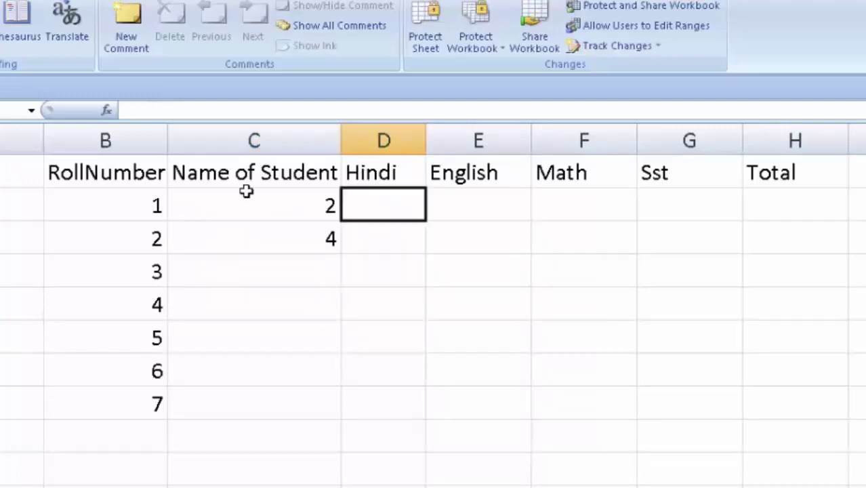
click(294, 216)
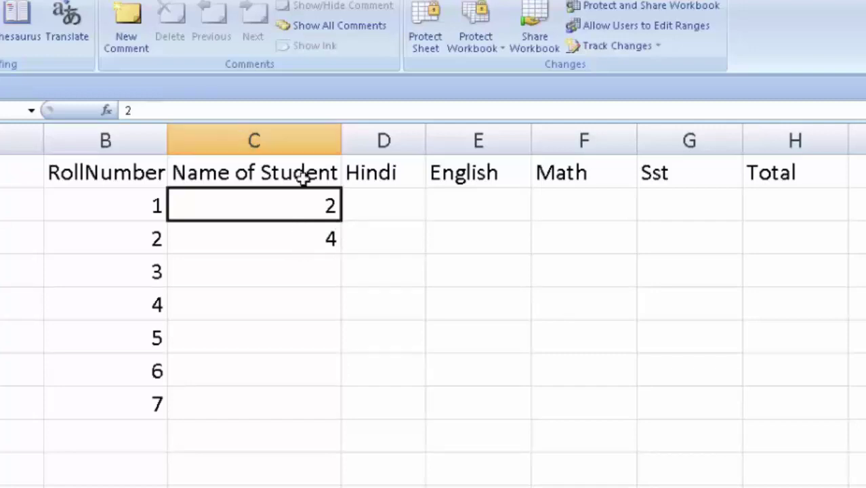
drag(300, 205, 317, 247)
key(Delete)
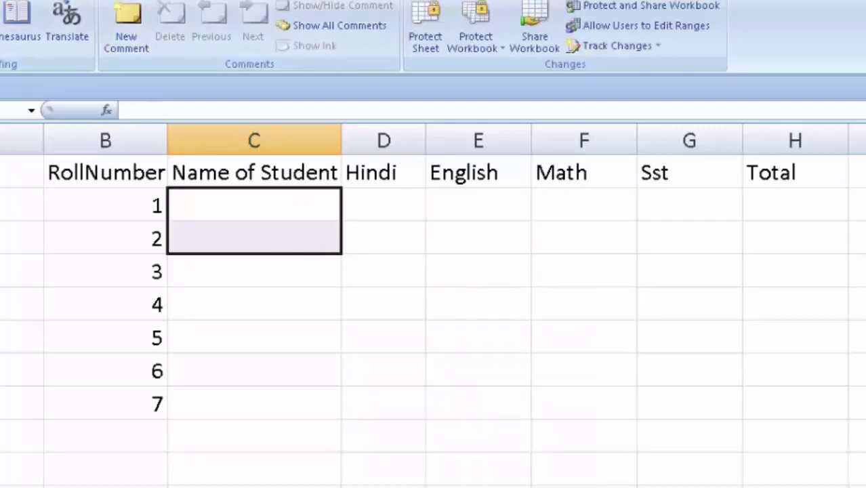
- Tick Enable fill handle and cell drag-and-drop again in Excel Options' Advanced page
right_click(417, 7)
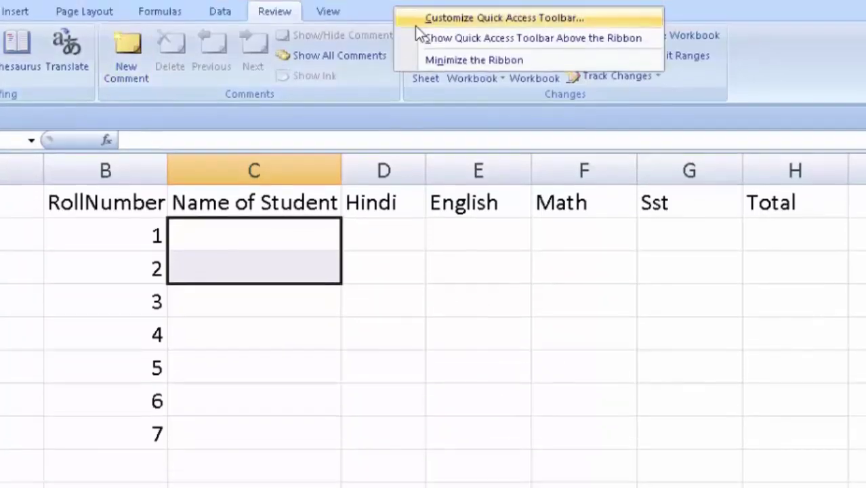
click(420, 21)
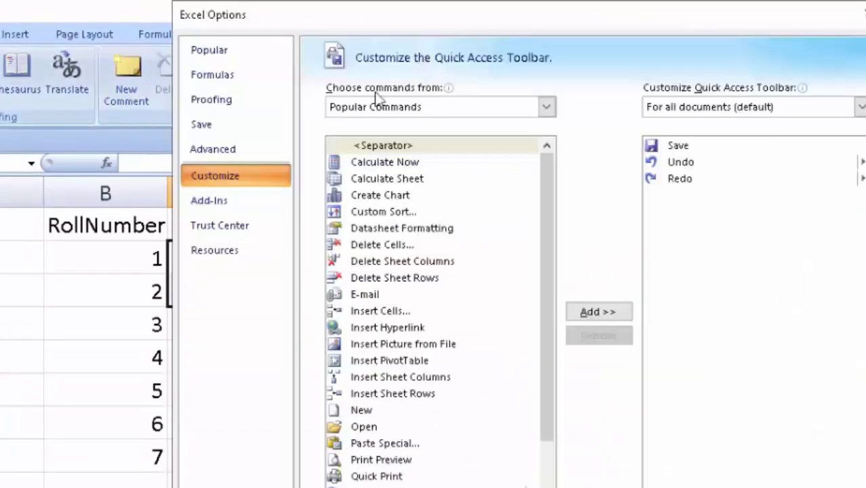
click(216, 150)
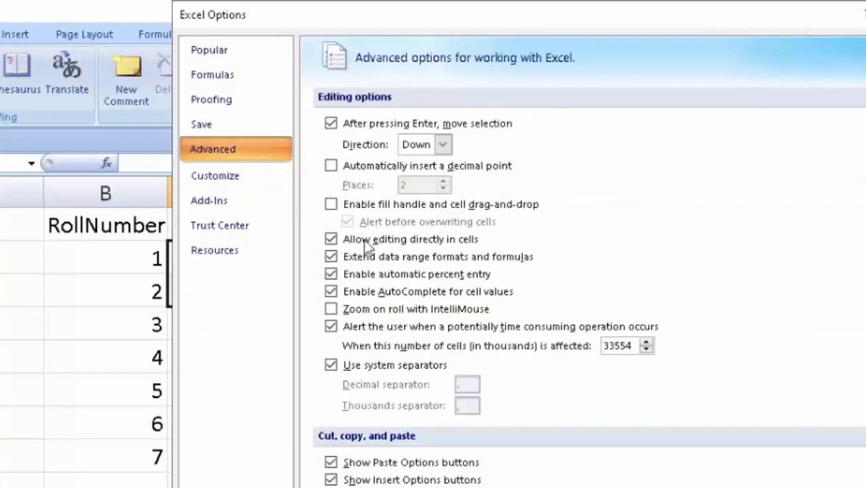
click(330, 205)
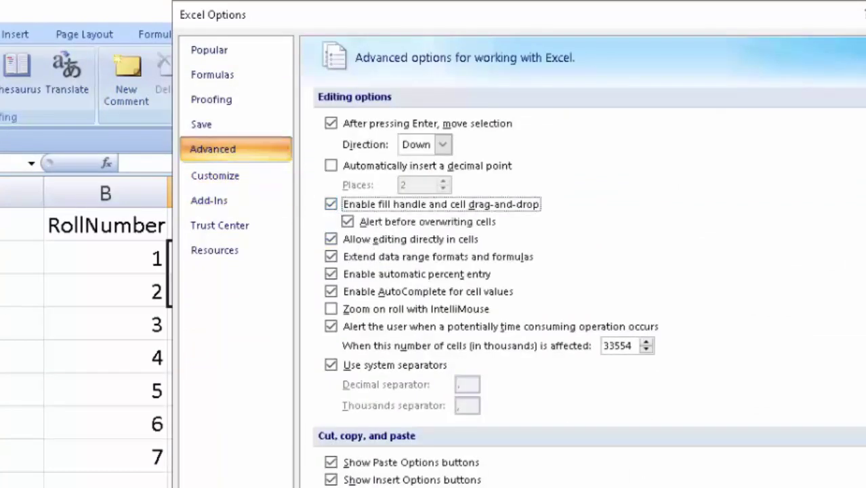
key(Return)
click(248, 251)
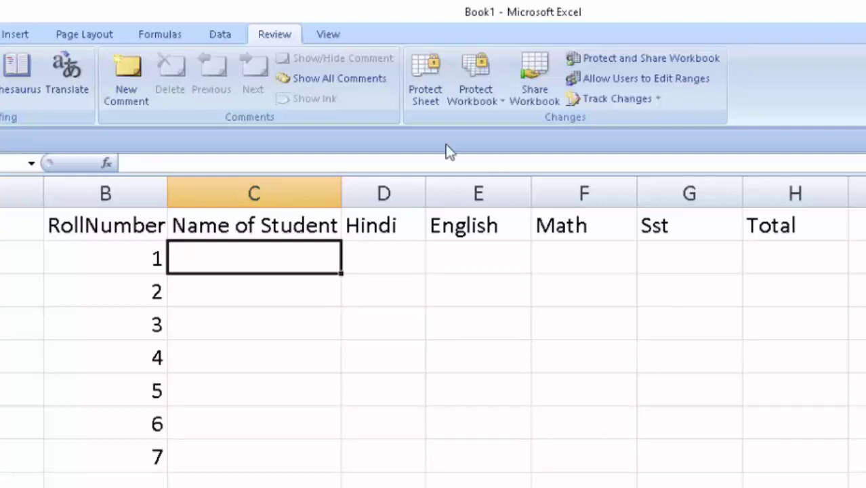
- Select the Name of Student cells C1:C7 and open the Data Validation dialog
drag(271, 264, 261, 450)
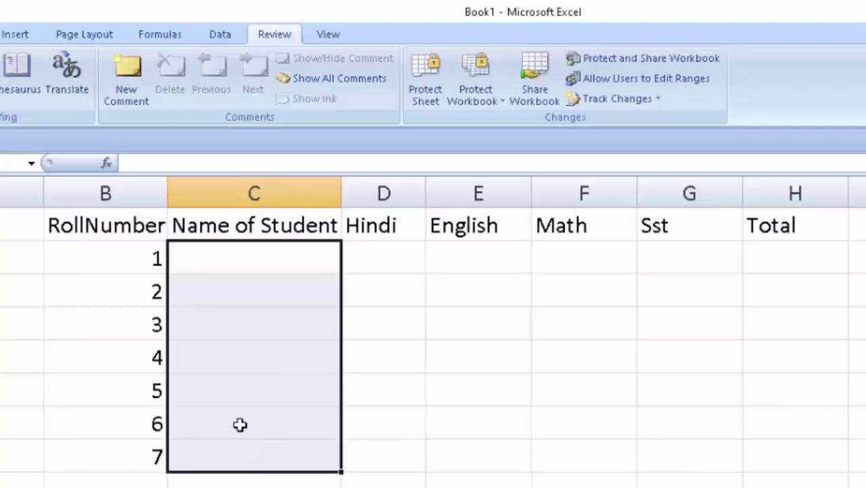
drag(261, 450, 261, 485)
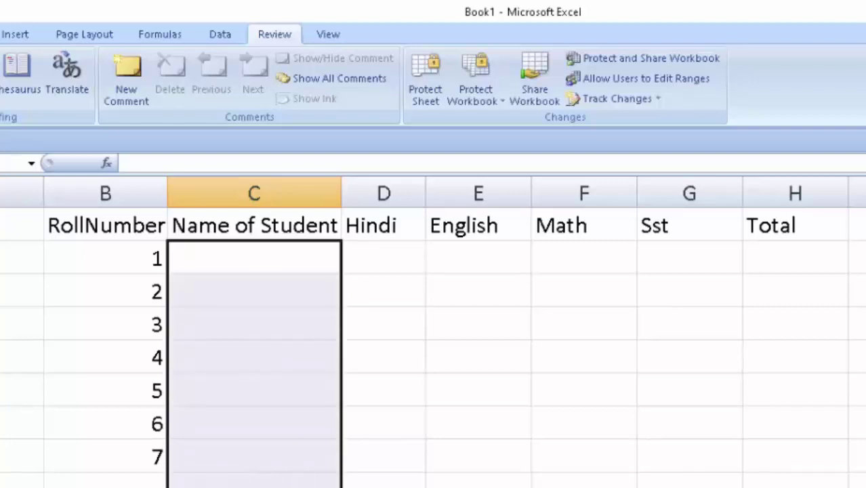
click(257, 268)
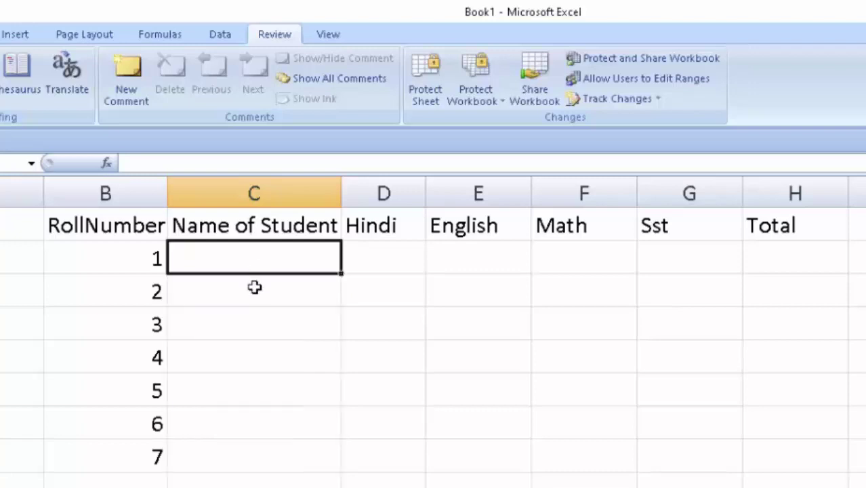
drag(255, 288, 250, 446)
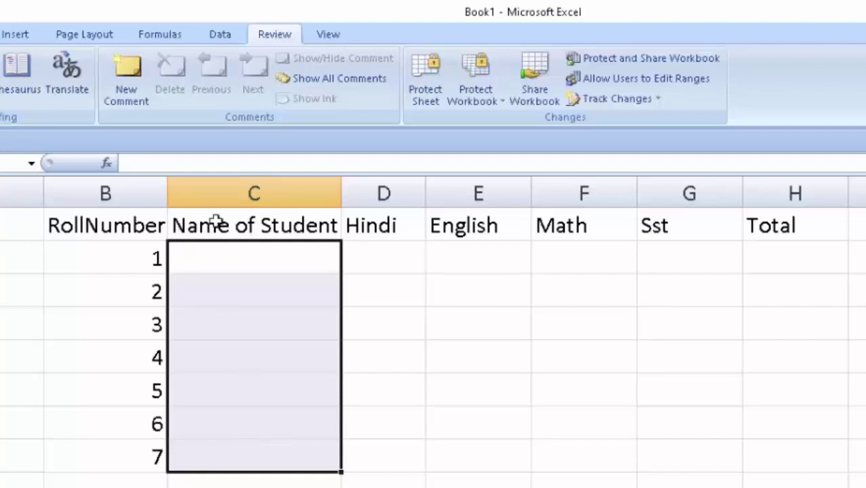
click(215, 38)
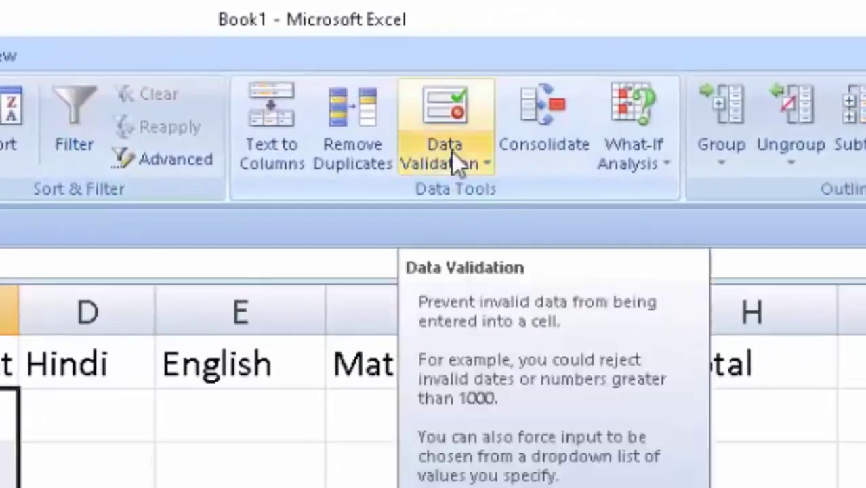
click(453, 155)
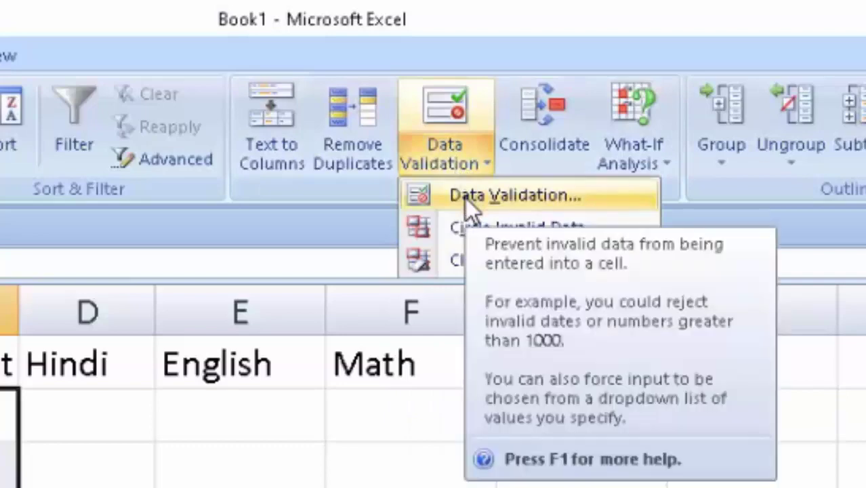
click(465, 198)
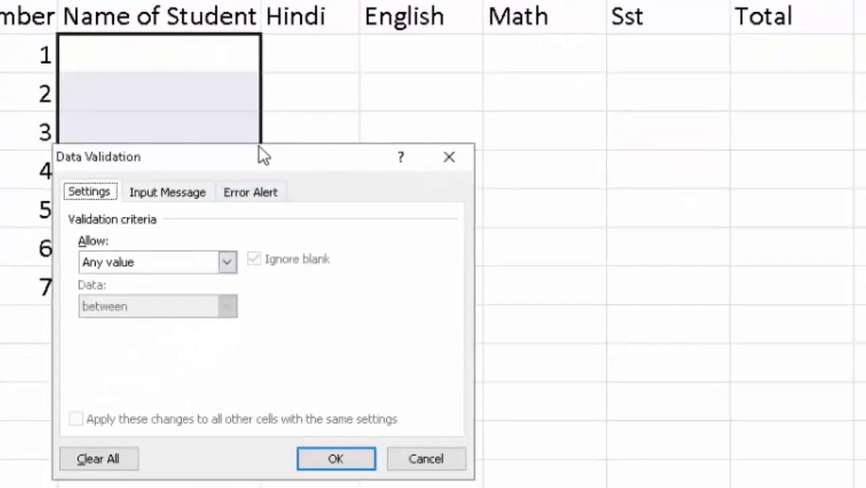
- Set validation Allow to List, sourced from seven comma-separated student names, and apply it
drag(267, 161, 468, 1)
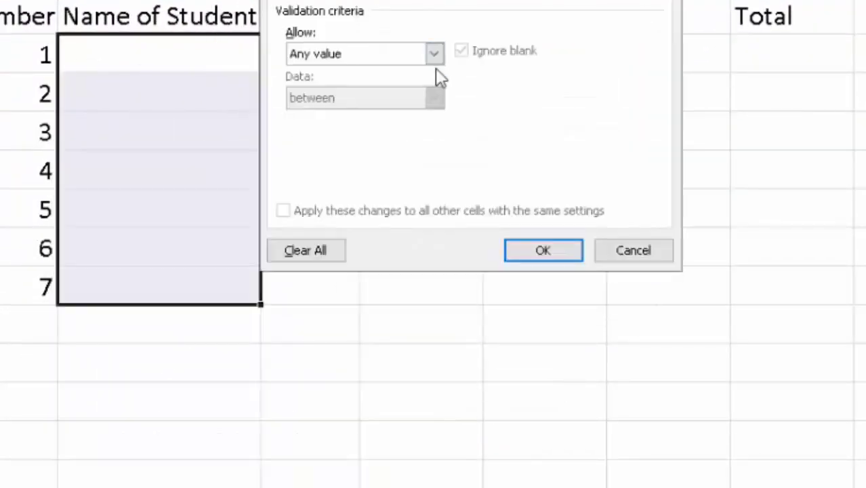
click(435, 57)
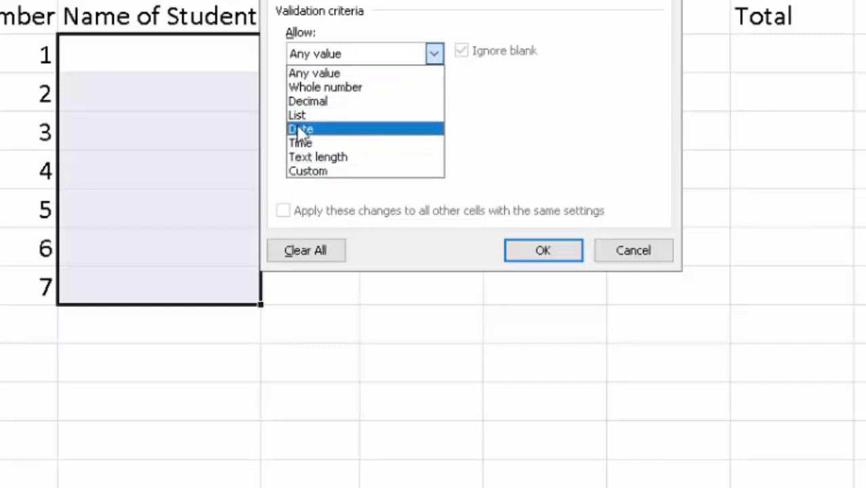
click(322, 117)
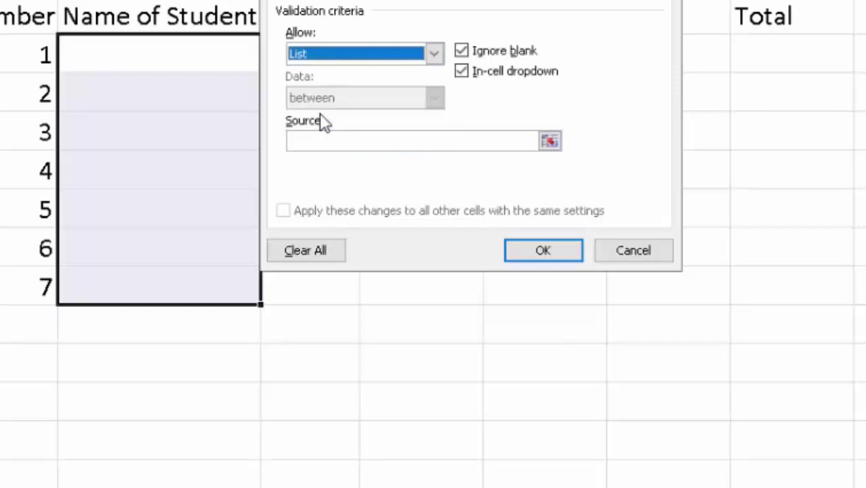
click(358, 142)
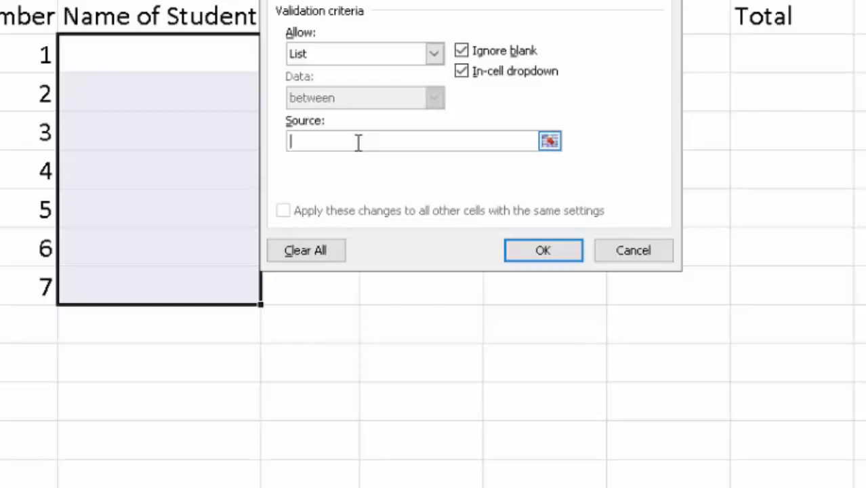
text(ra)
text(m,)
key(BackSpace)
key(BackSpace)
key(BackSpace)
key(BackSpace)
text(R)
text(am)
text(,)
text( Ravi, Ashu,Anamika, Ramayni,Rasmi,Ruchi)
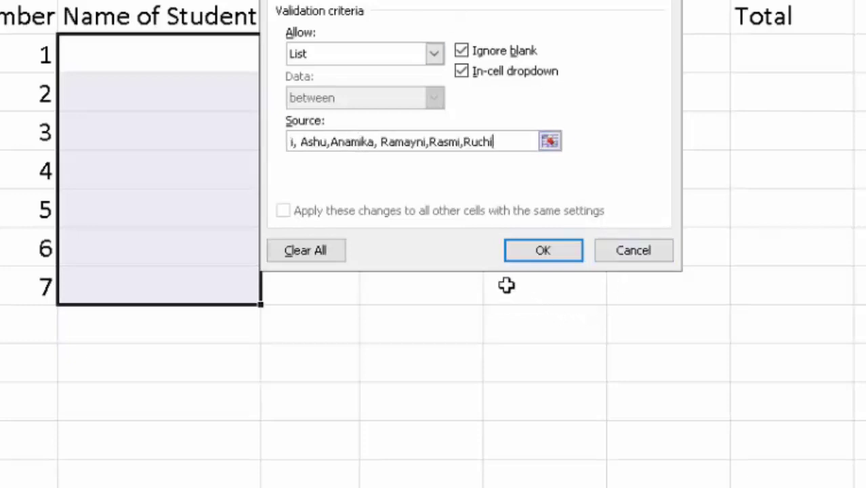
click(527, 250)
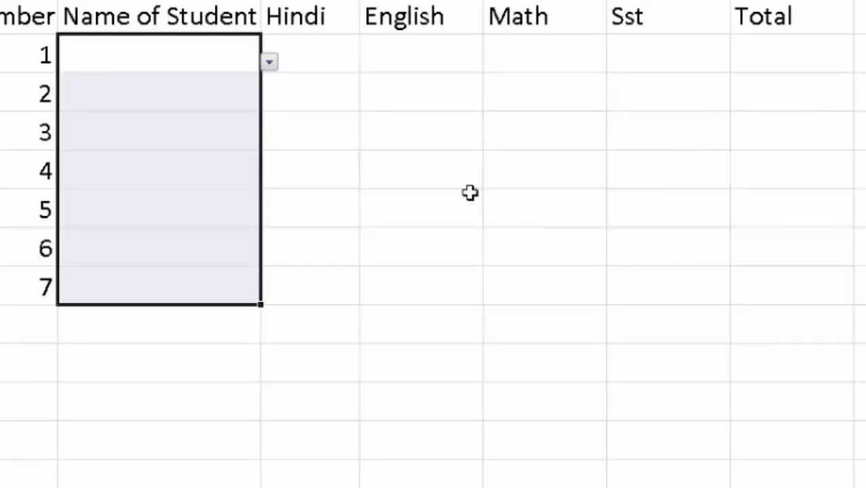
- Choose student names from the in-cell dropdown for cells C1, C2, C6 and C7
click(269, 66)
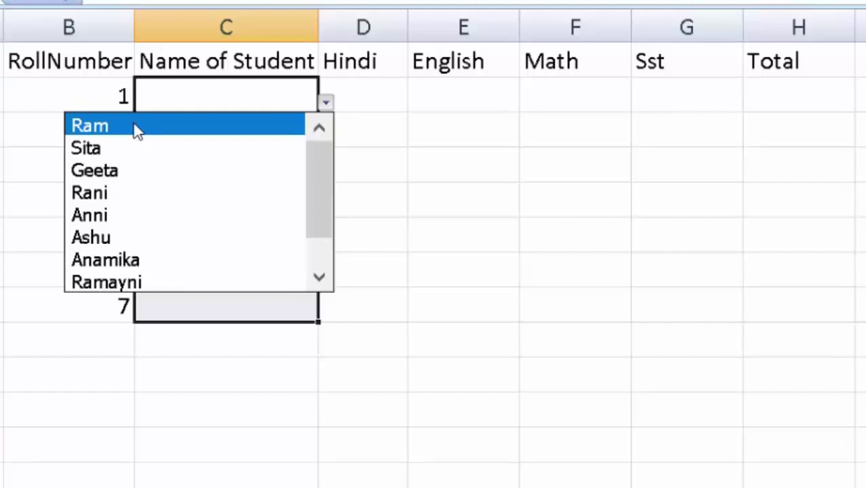
click(138, 131)
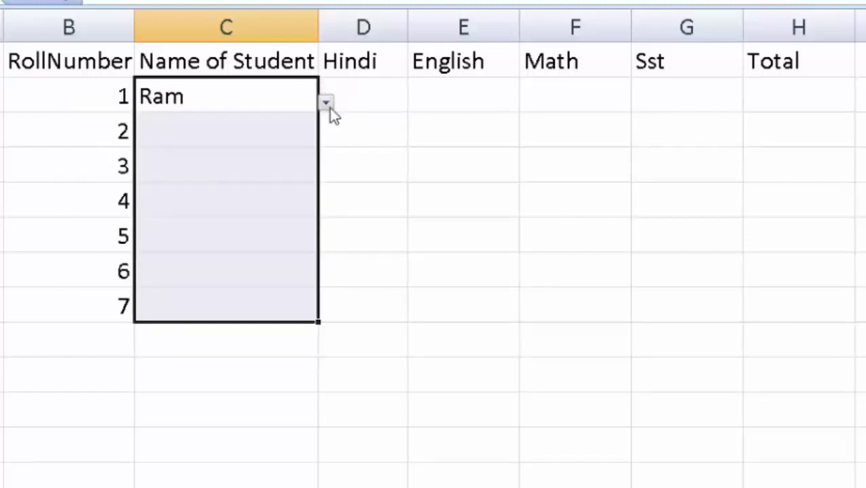
click(143, 131)
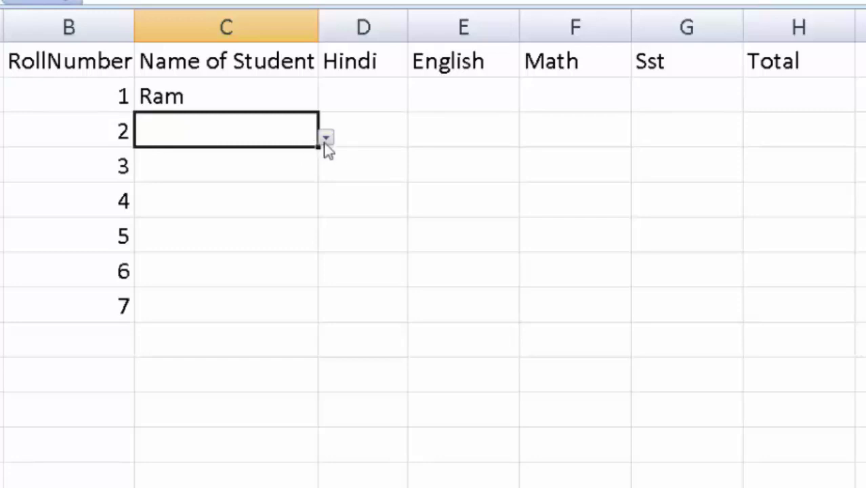
click(325, 139)
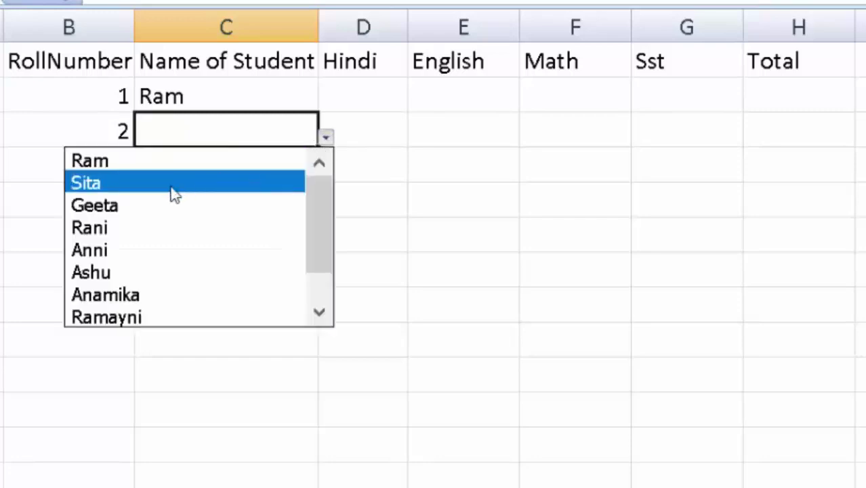
click(98, 182)
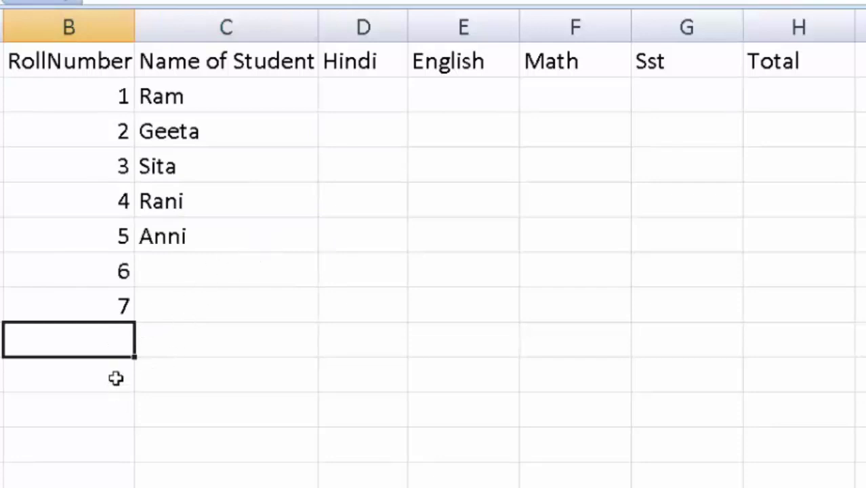
click(180, 275)
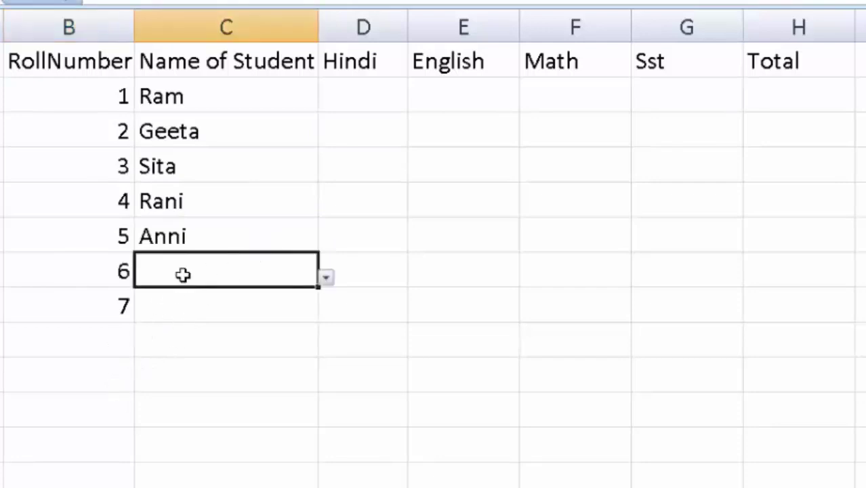
click(325, 279)
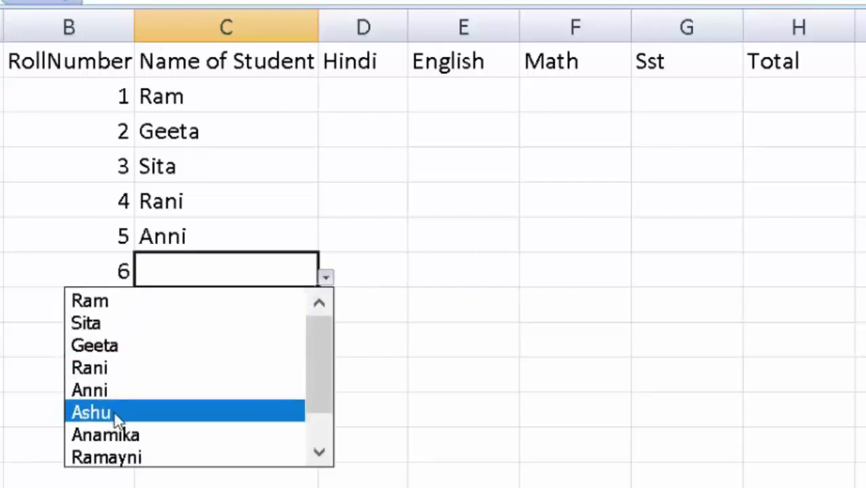
click(115, 437)
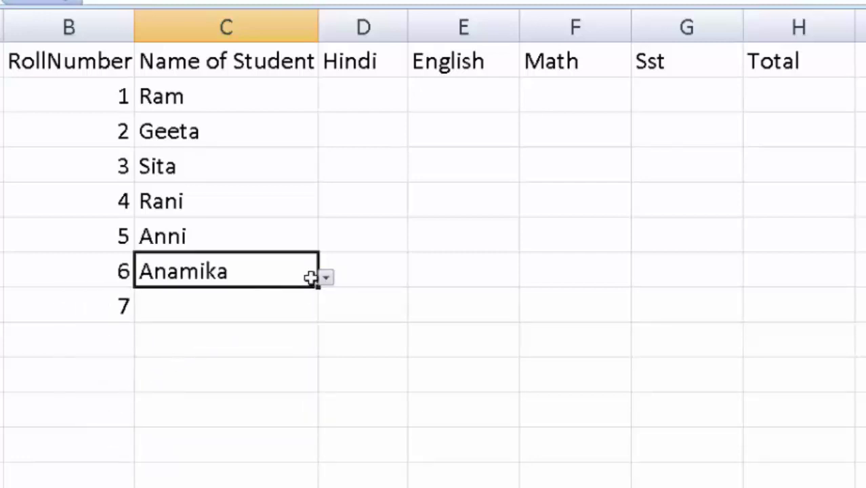
click(297, 308)
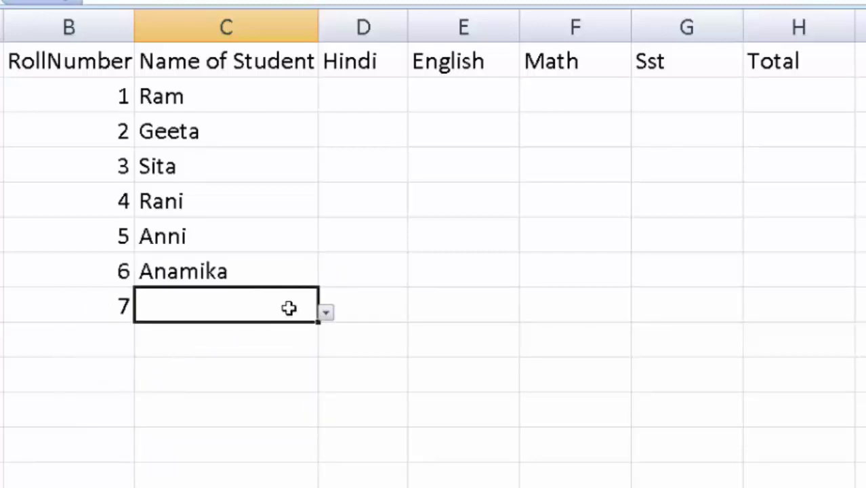
click(324, 315)
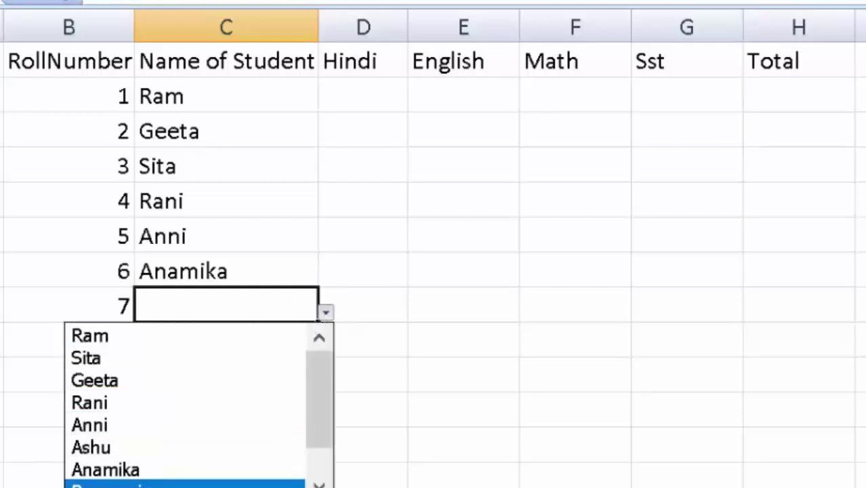
click(144, 483)
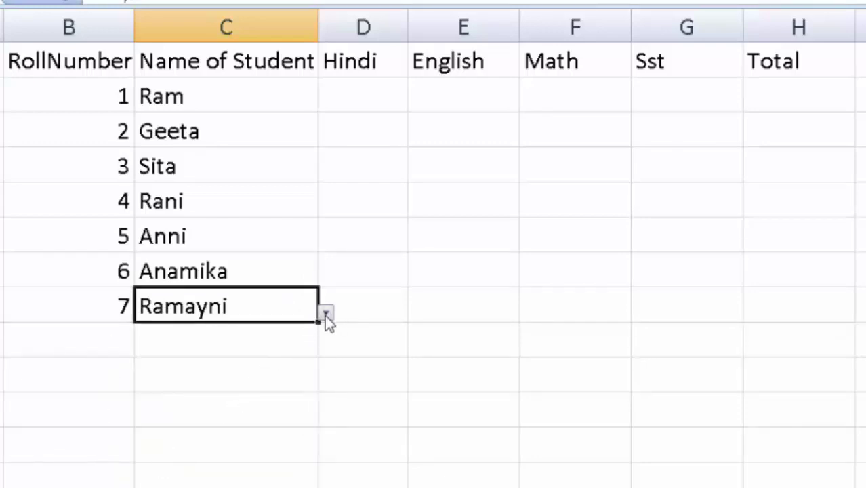
click(300, 341)
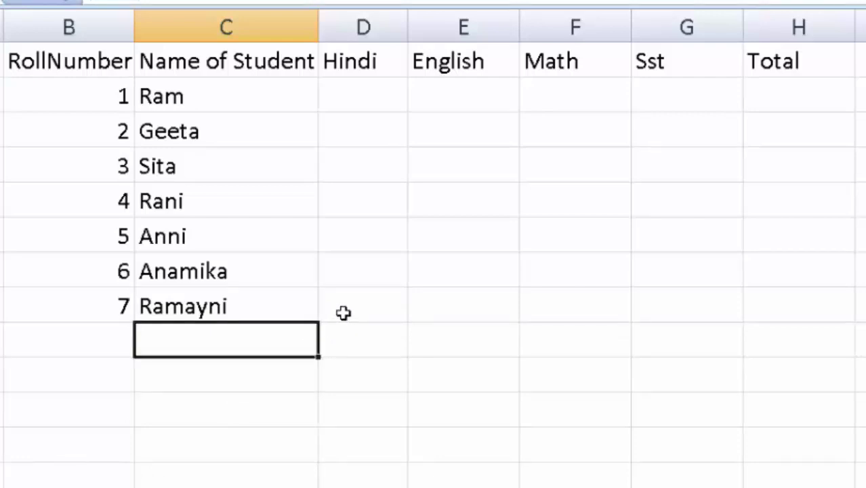
- Enter =RANDBETWEEN(2,95) in Ram's Hindi cell D2
click(368, 108)
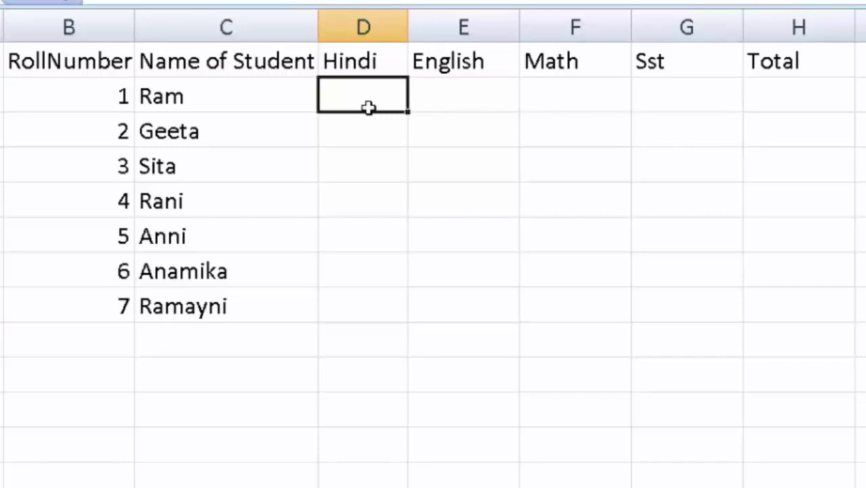
text(=ran)
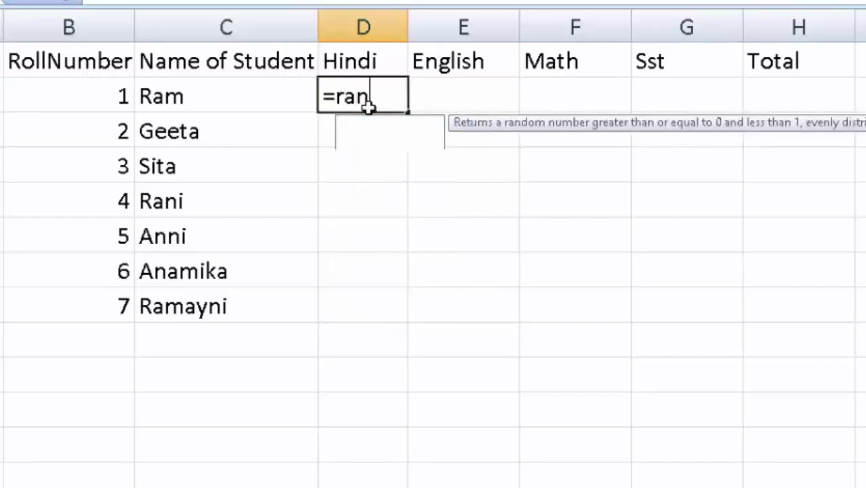
text(d)
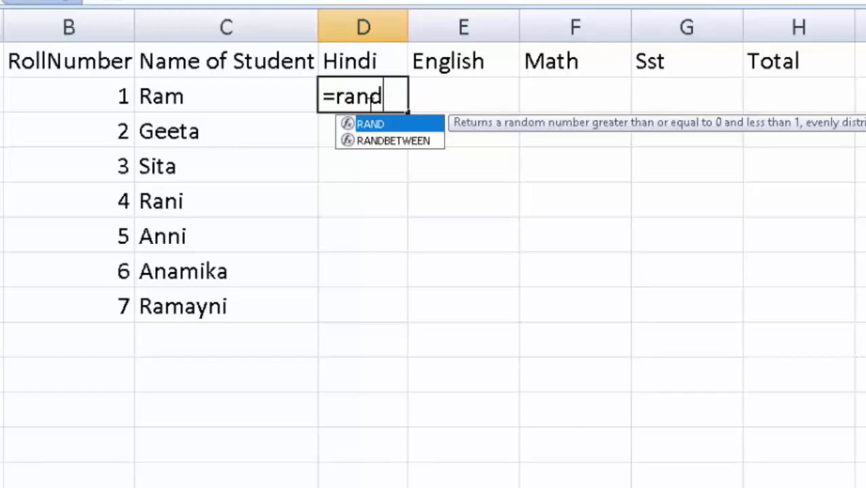
key(Down)
key(Tab)
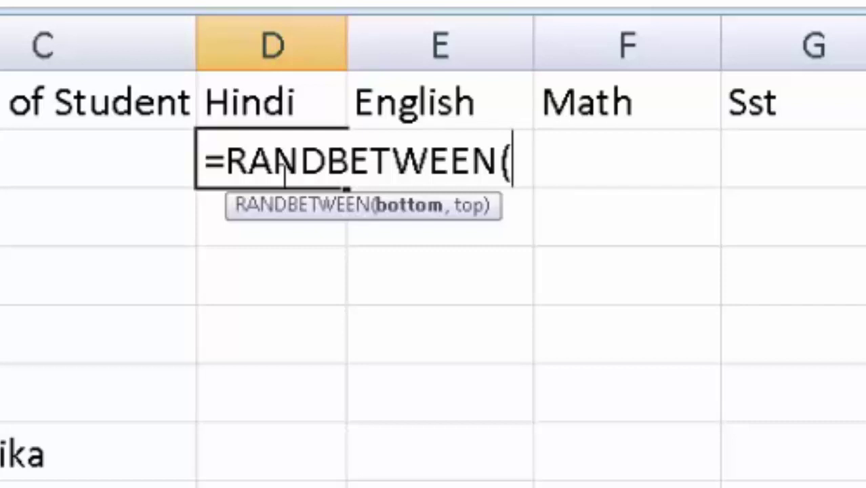
text(2)
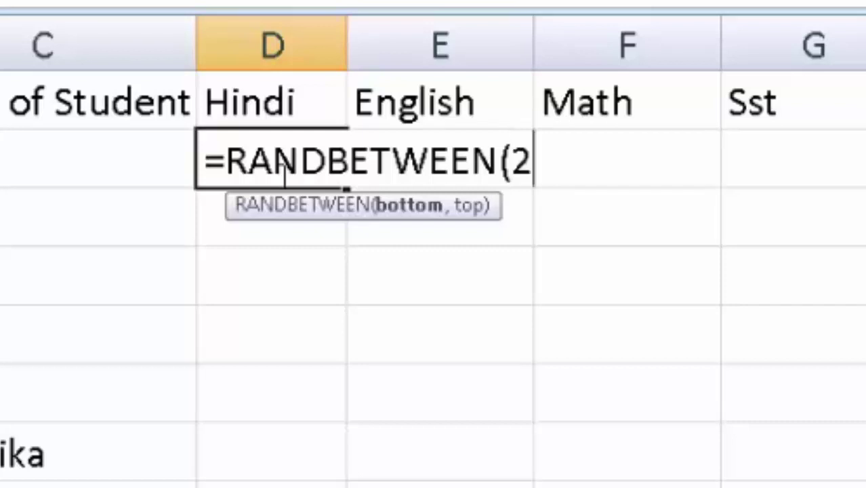
text(,)
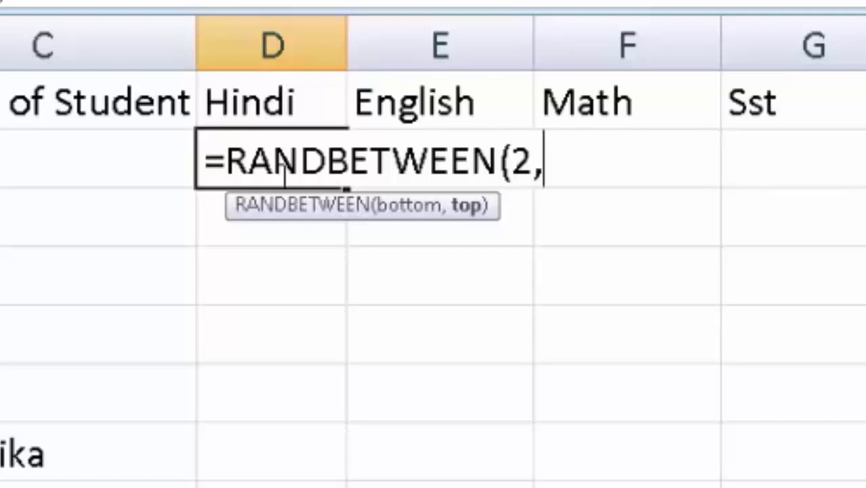
text(95))
key(Return)
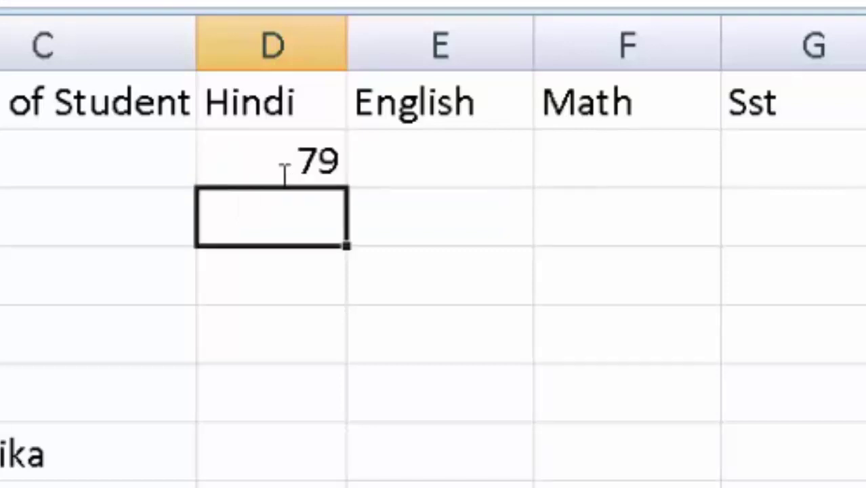
- Fill the random-mark formula across to Sst and down through all seven students
click(282, 161)
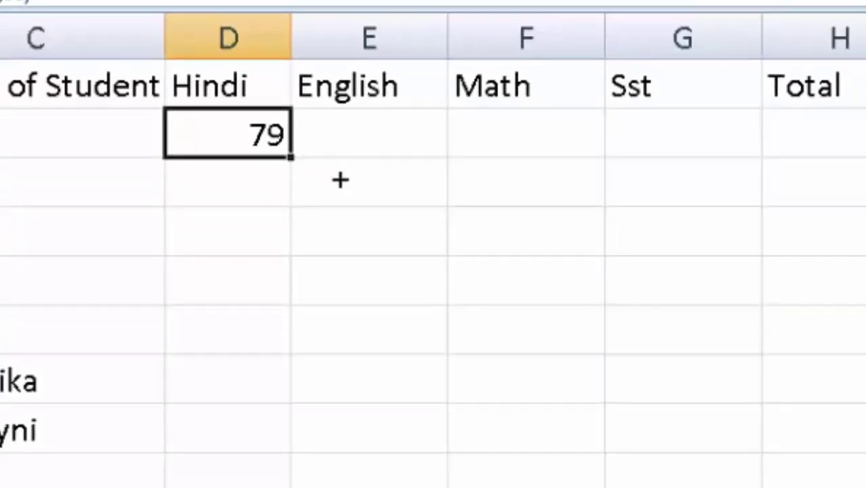
drag(339, 179, 701, 193)
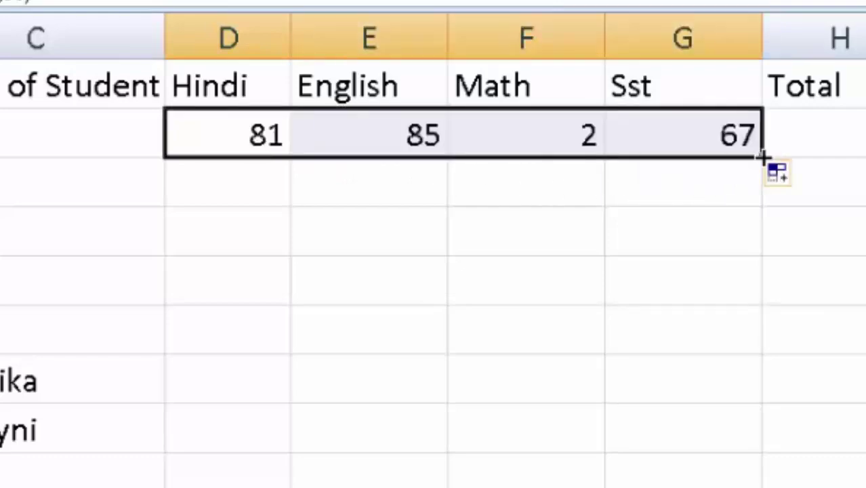
drag(762, 157, 712, 461)
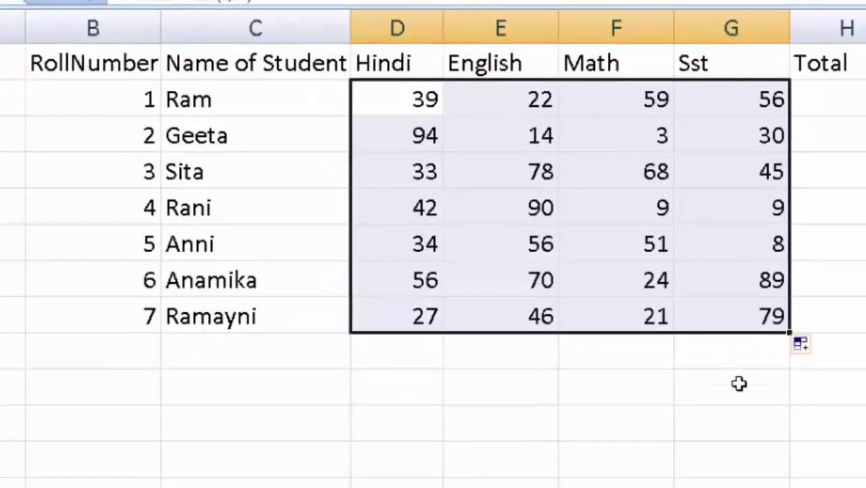
click(738, 383)
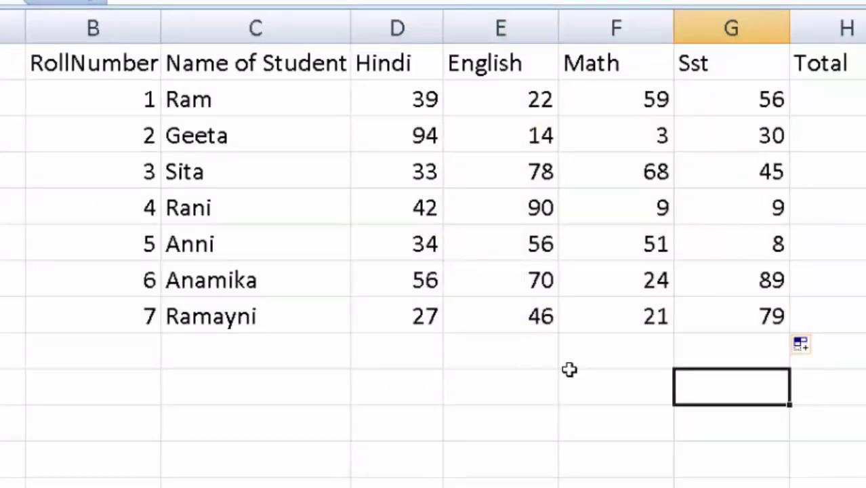
- Re-enter the RANDBETWEEN formula in D2 so the marks recalculate
click(403, 97)
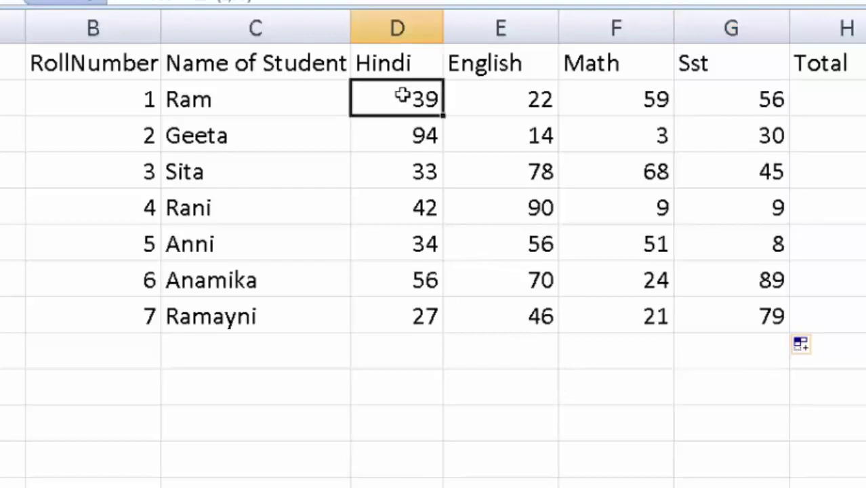
key(F2)
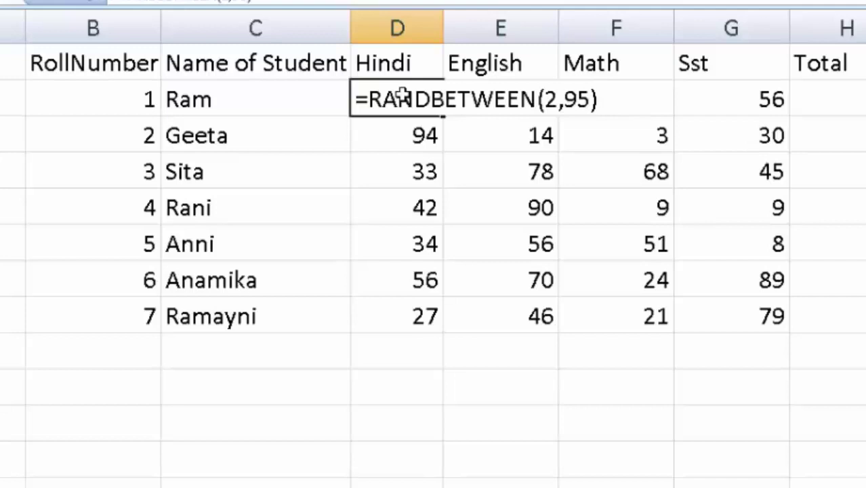
key(Return)
click(403, 95)
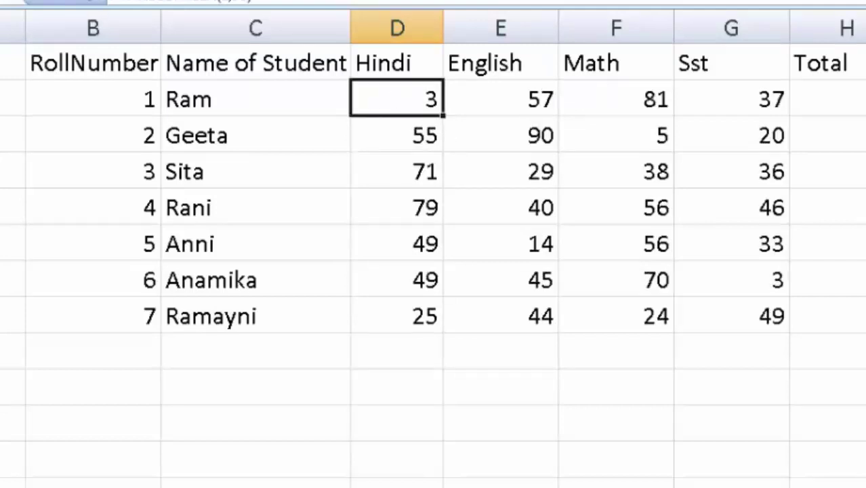
click(853, 385)
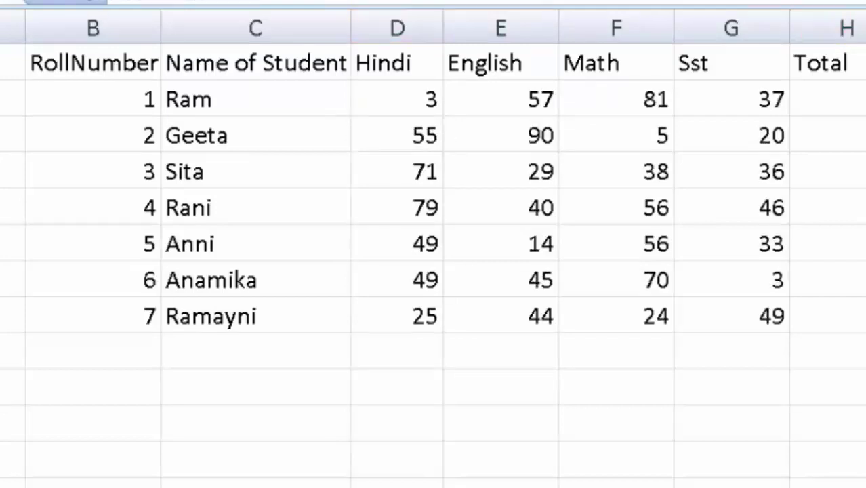
- Regenerate the marks again, then select all the students' marks range
drag(744, 385, 673, 422)
click(758, 412)
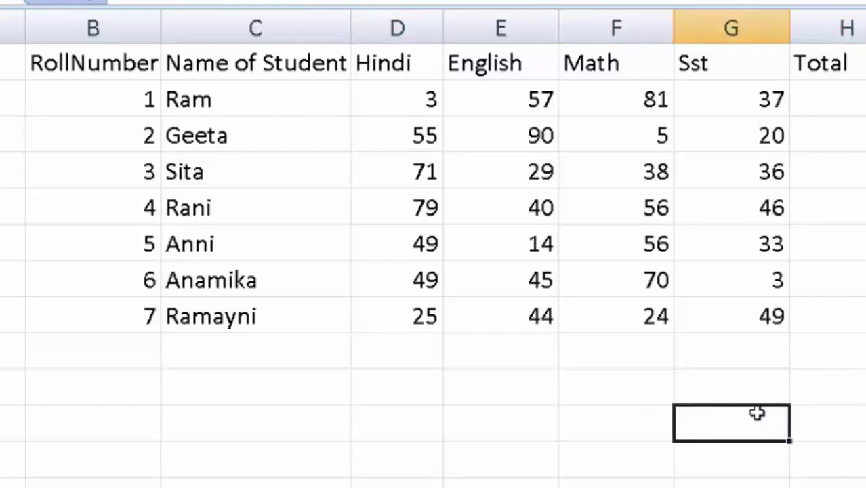
click(808, 381)
key(Up)
key(Up)
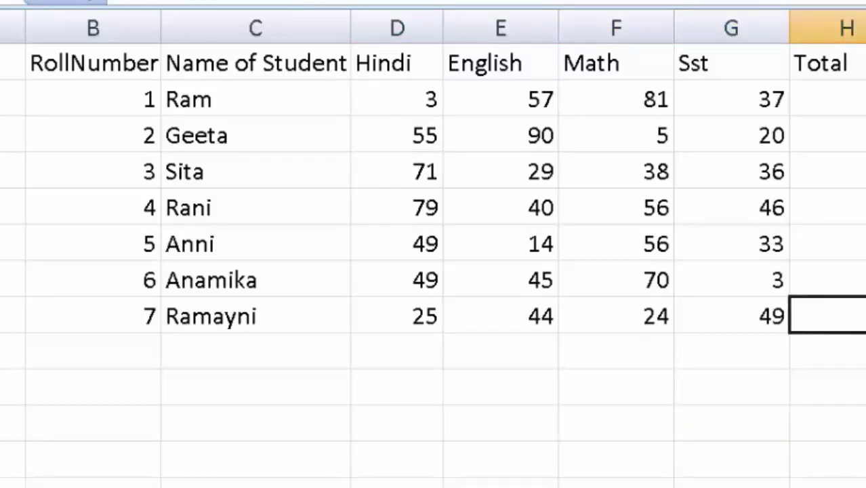
key(Down)
key(Down)
click(758, 387)
double_click(723, 408)
click(862, 343)
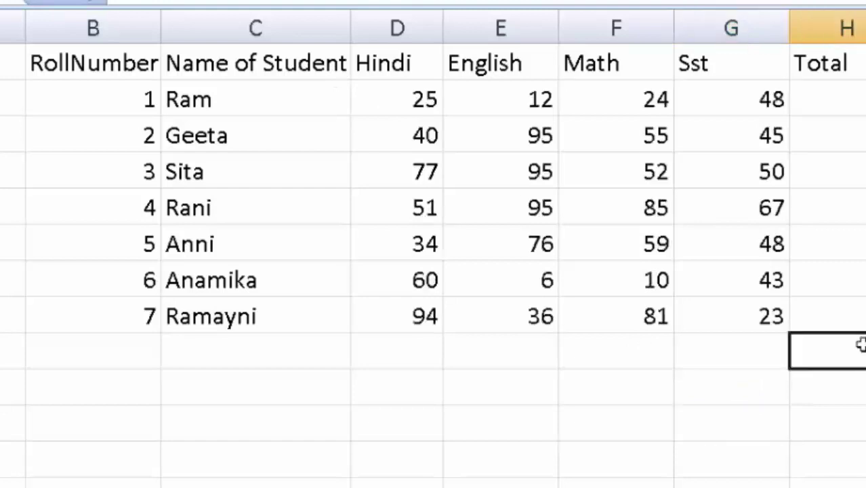
click(726, 389)
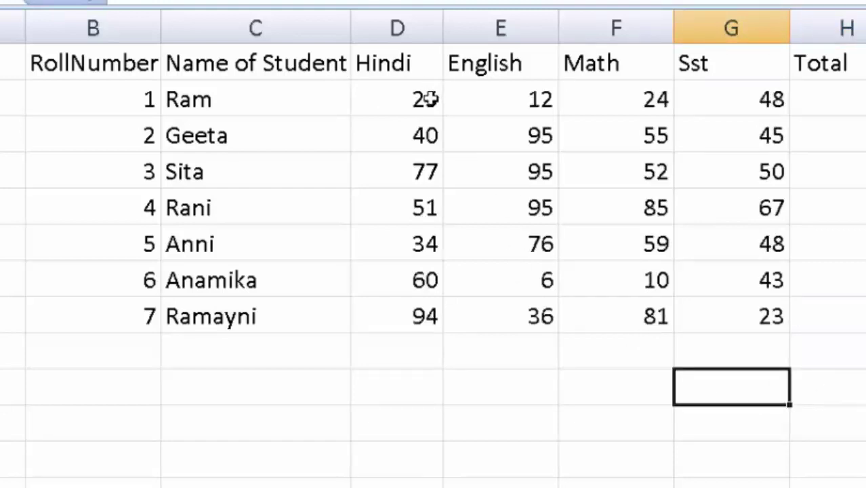
mouse_move(414, 93)
mouse_down()
mouse_move(491, 165)
mouse_move(691, 313)
mouse_up()
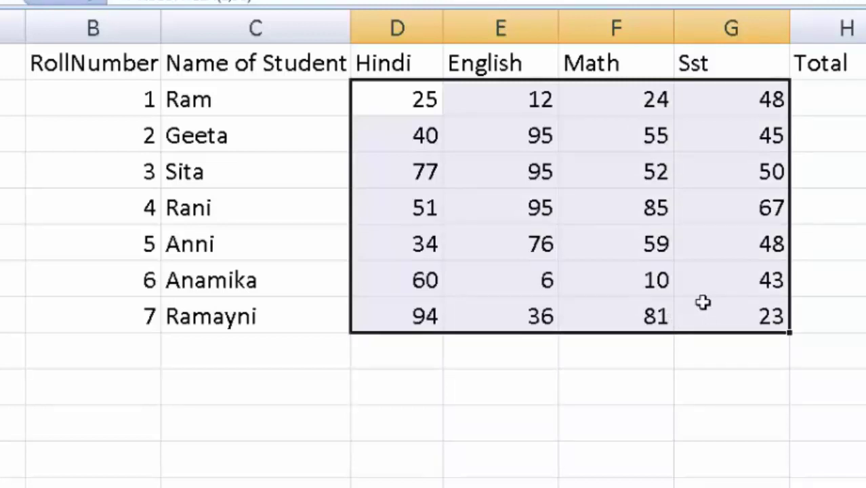
- Copy the selected marks and paste them back as values only
key(shift+F10)
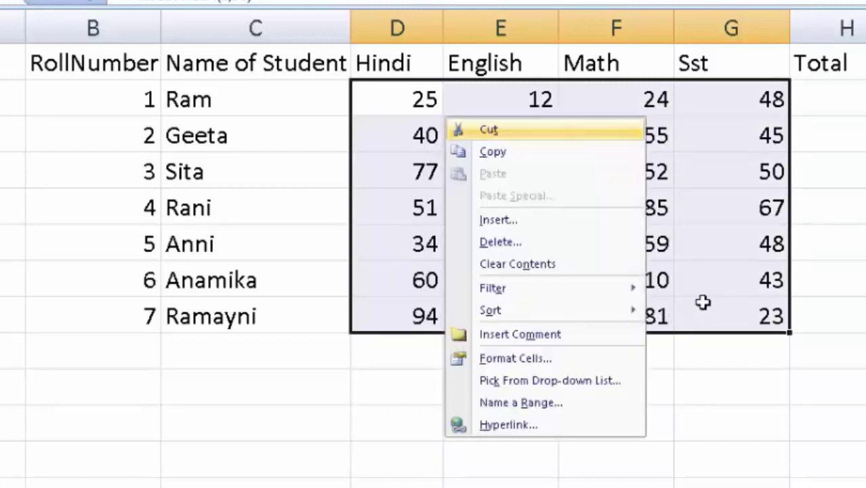
key(Down)
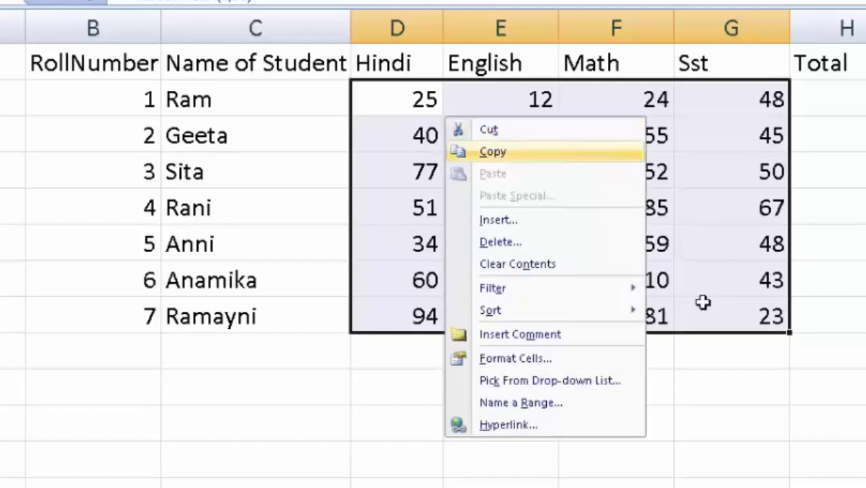
key(Return)
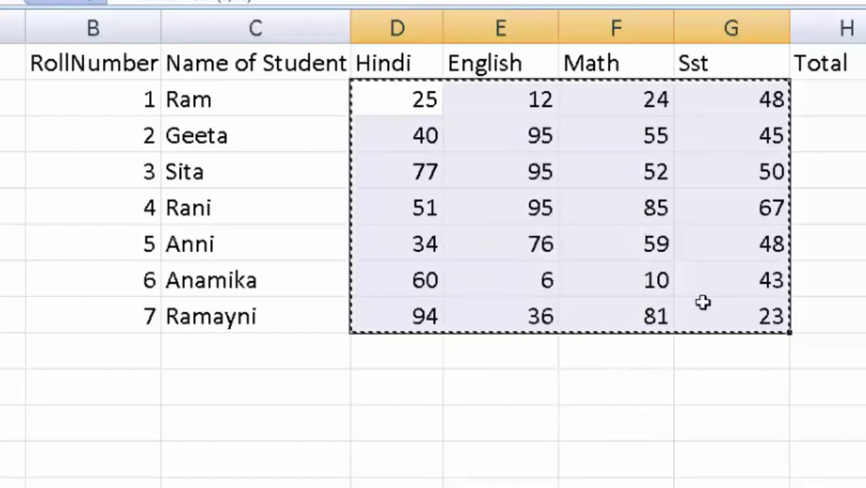
key(shift+F10)
key(Down)
key(Down)
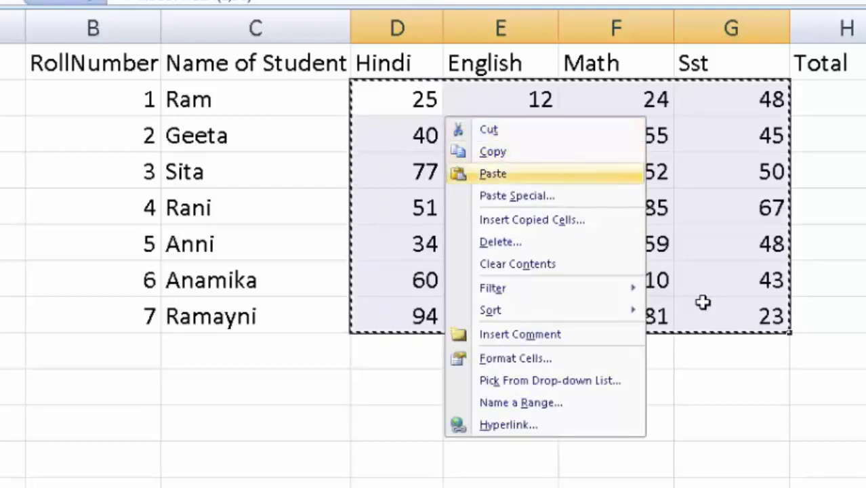
key(Down)
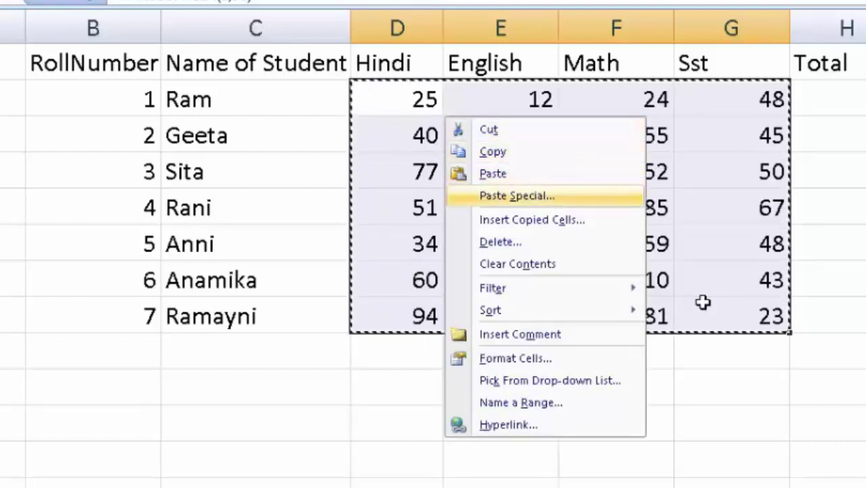
key(Return)
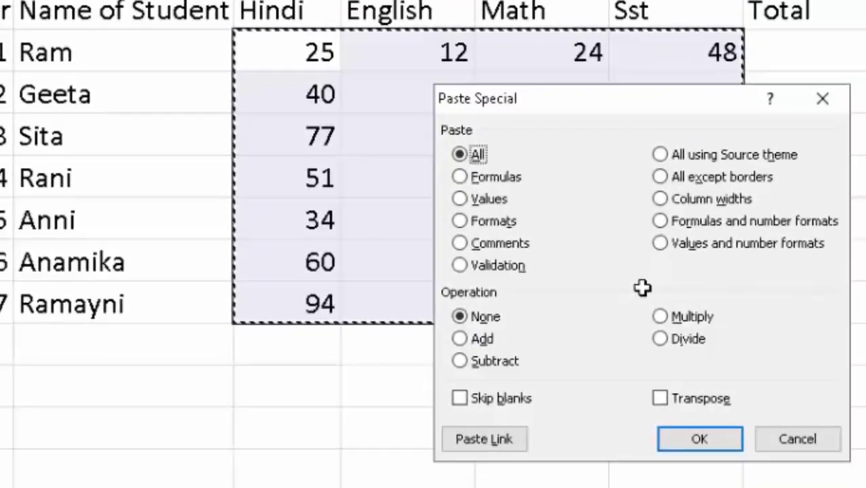
key(Down)
key(Down)
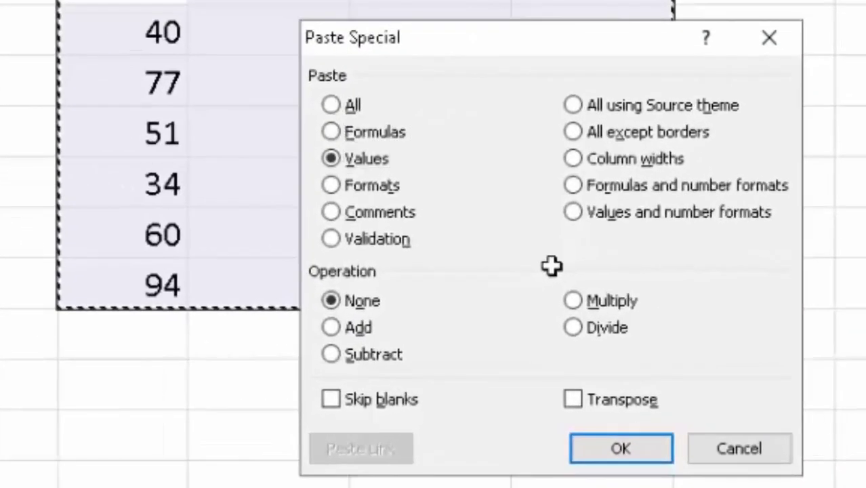
key(Return)
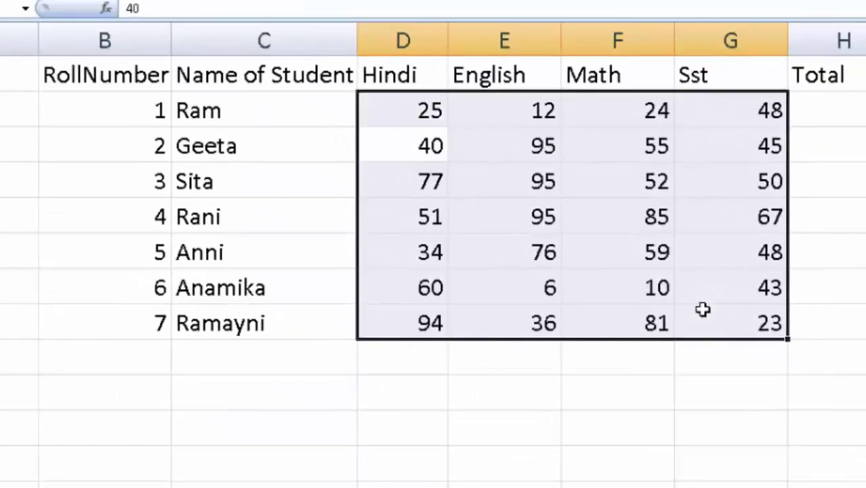
click(566, 415)
- Start a SUM formula in Ram's Total cell H2
double_click(633, 427)
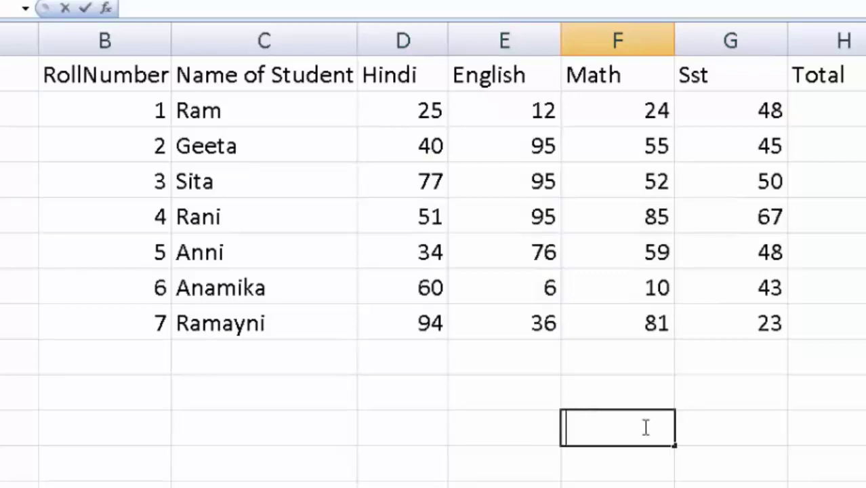
click(696, 414)
click(628, 439)
double_click(664, 433)
click(705, 428)
click(819, 465)
click(764, 443)
click(638, 429)
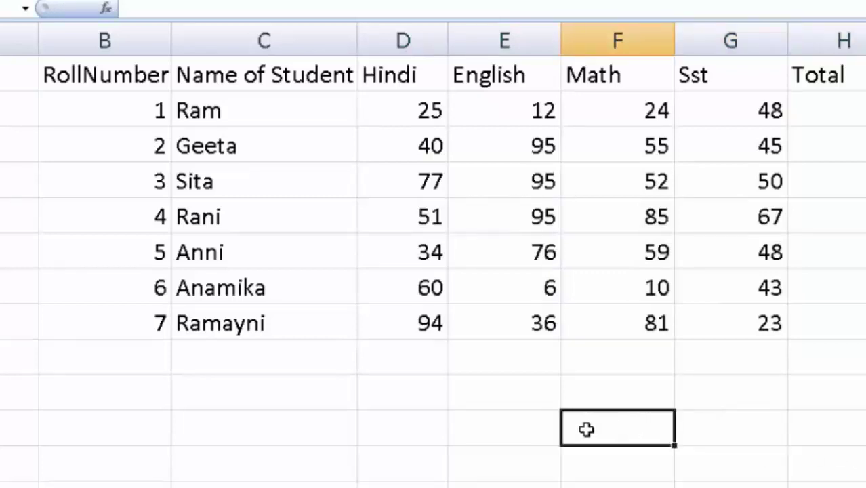
click(838, 111)
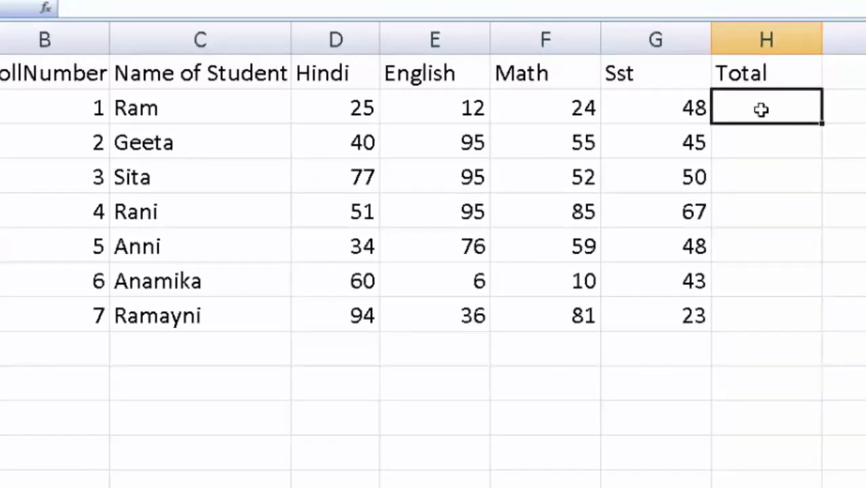
text(=su)
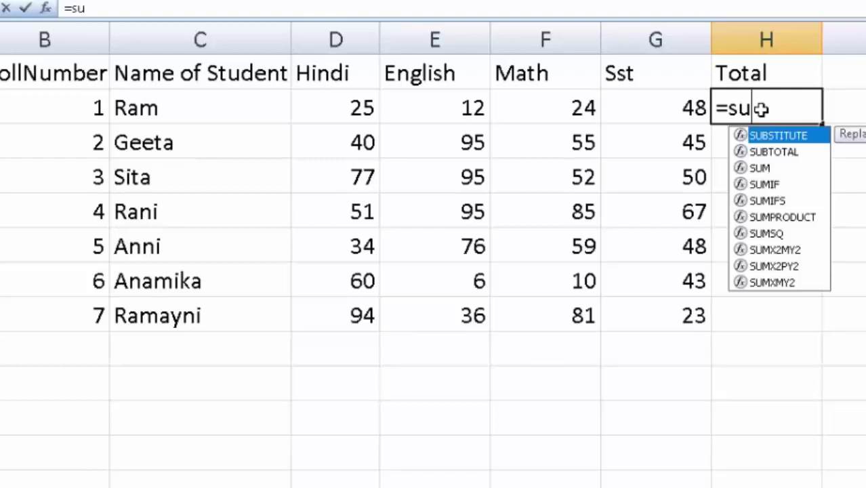
text(m)
key(Tab)
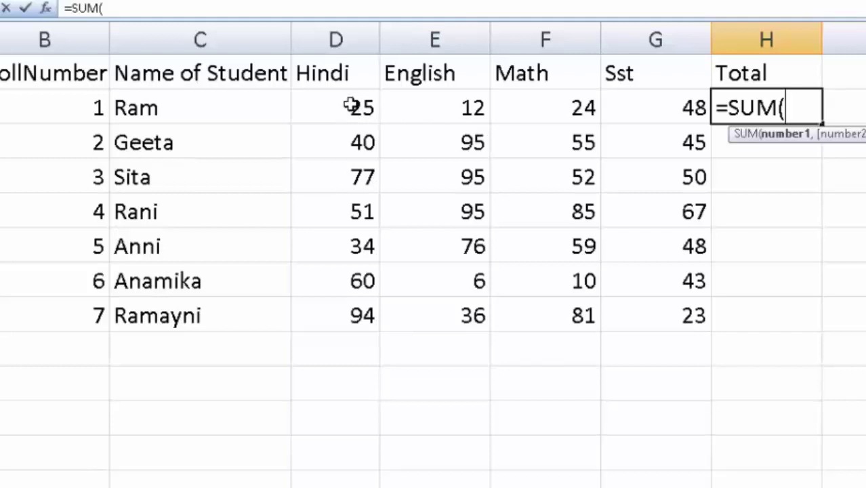
- Complete =SUM(D2:G2) for Ram and fill the total down for all students
click(351, 106)
drag(351, 106, 404, 136)
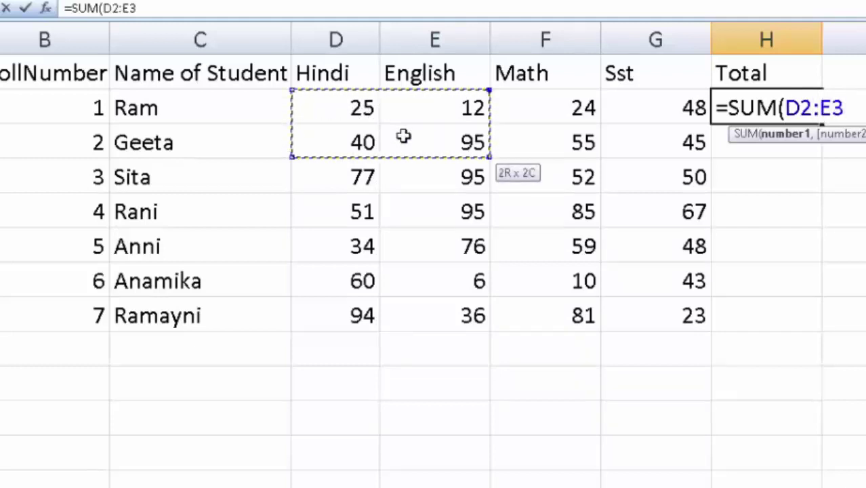
key(BackSpace)
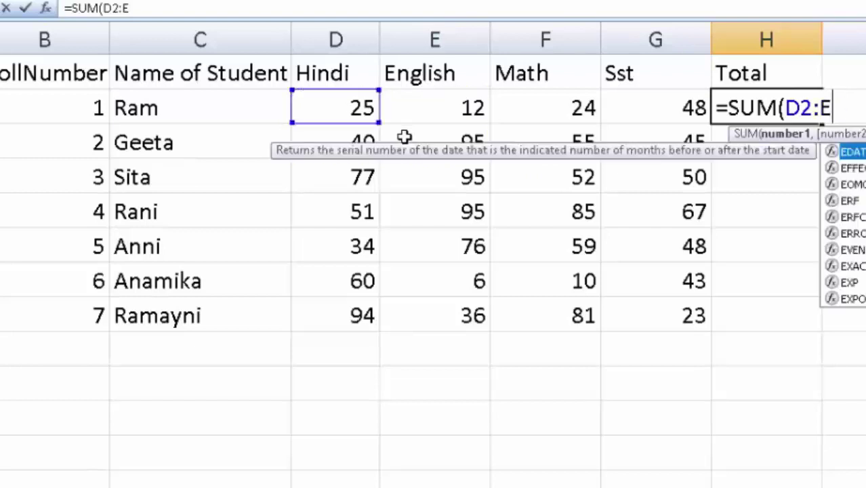
key(BackSpace)
key(BackSpace)
key(BackSpace)
key(BackSpace)
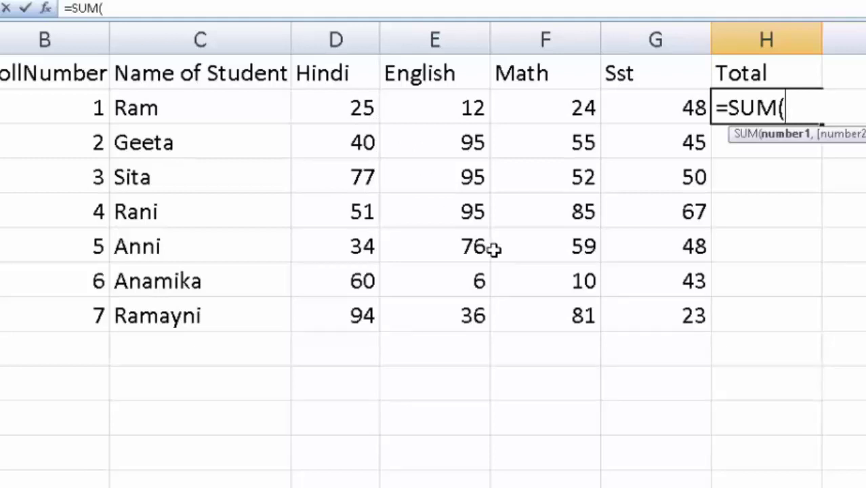
drag(343, 112, 652, 108)
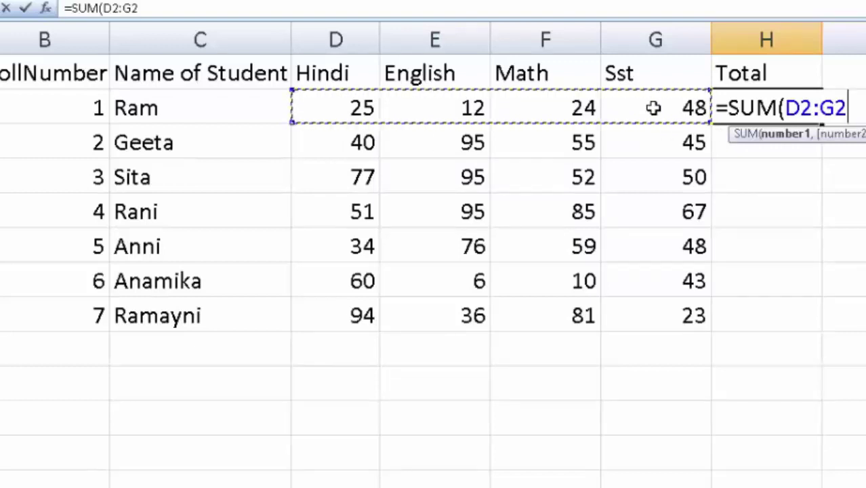
text())
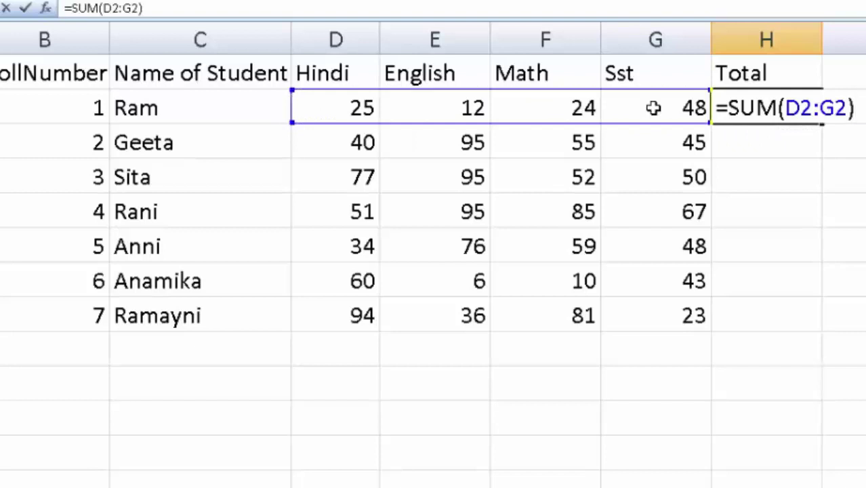
key(Return)
click(798, 110)
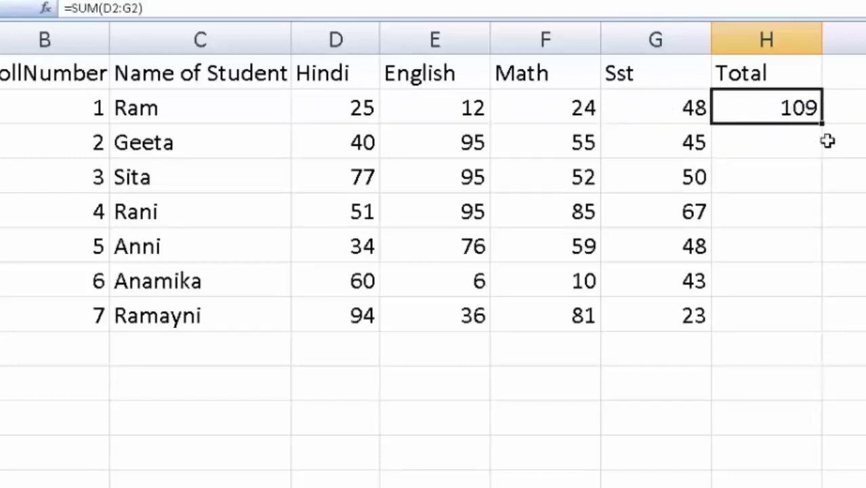
double_click(824, 125)
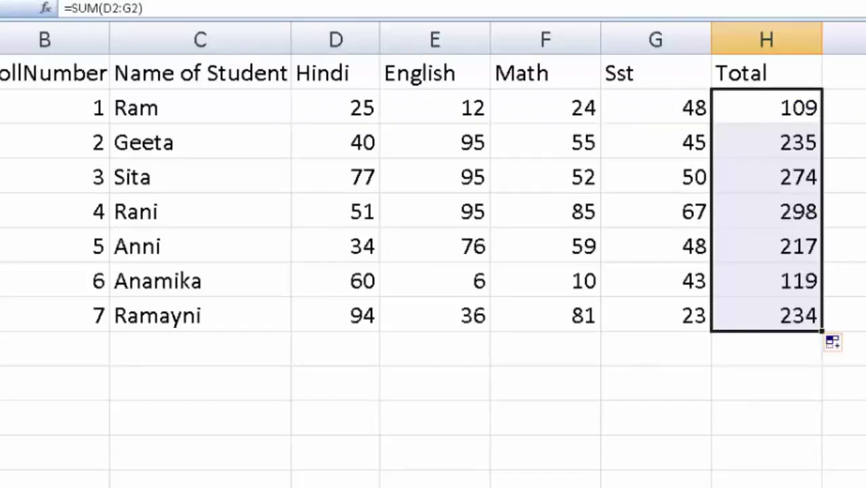
click(835, 74)
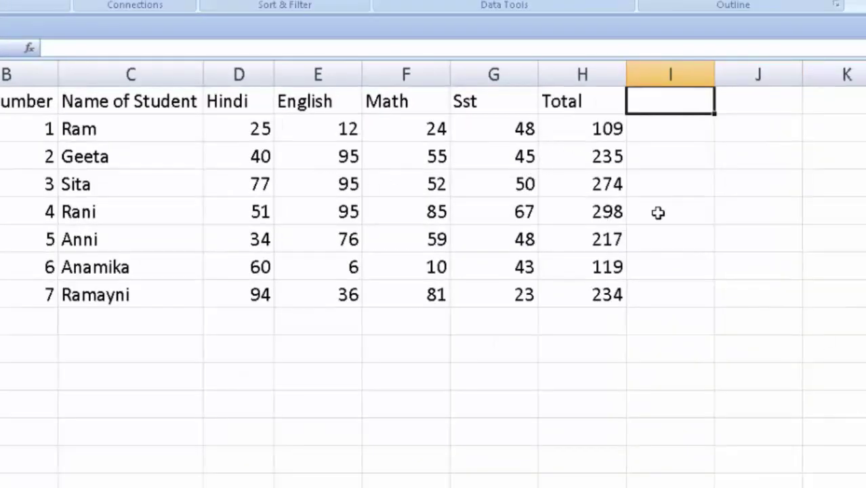
- Add the column header 'Average' in I1
text(Av)
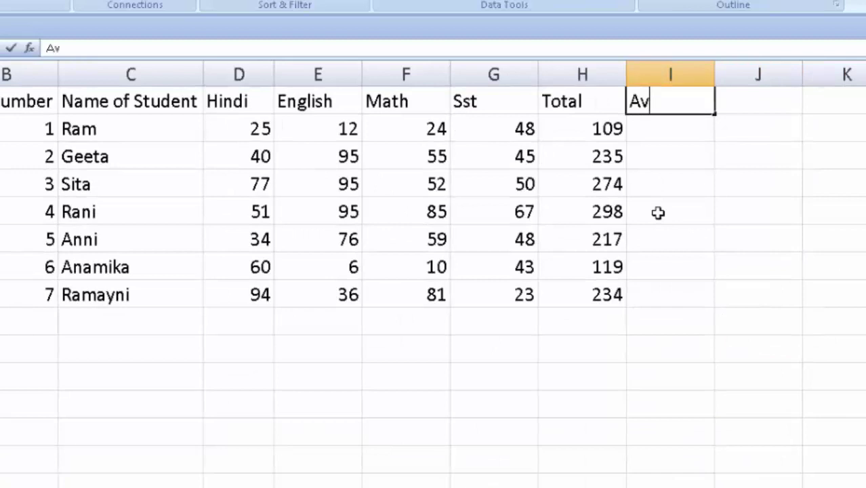
text(rt)
key(BackSpace)
key(BackSpace)
text(era)
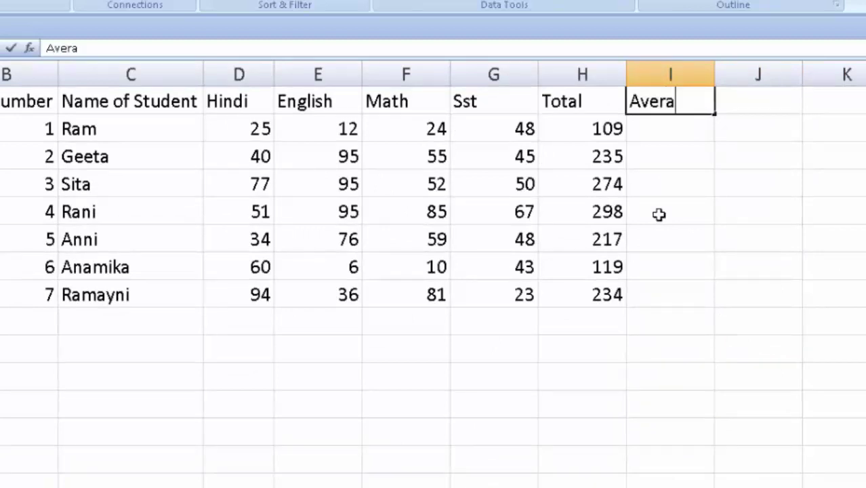
text(ge)
key(Tab)
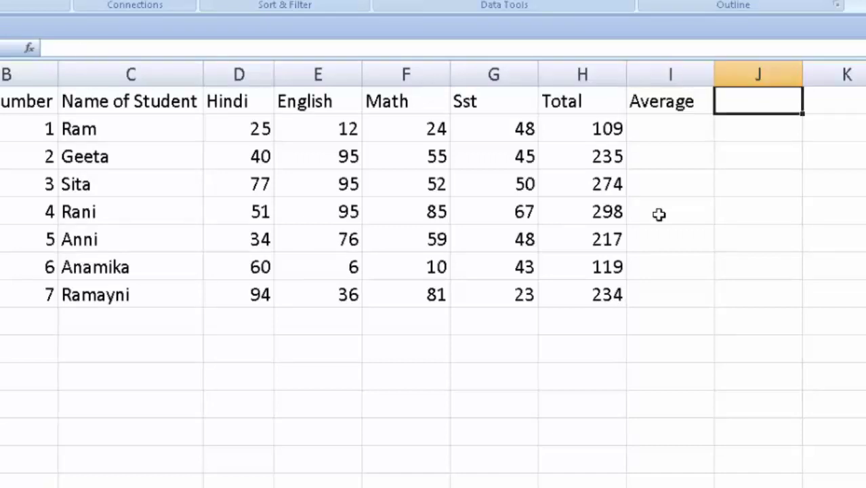
- Enter =AVERAGE(D2:G2) for Ram and fill it down for all seven students
click(681, 133)
text(=a)
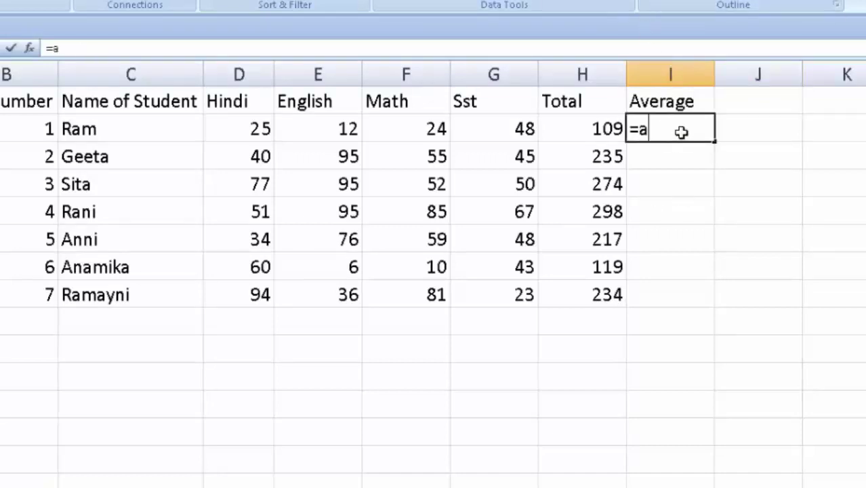
text(vera)
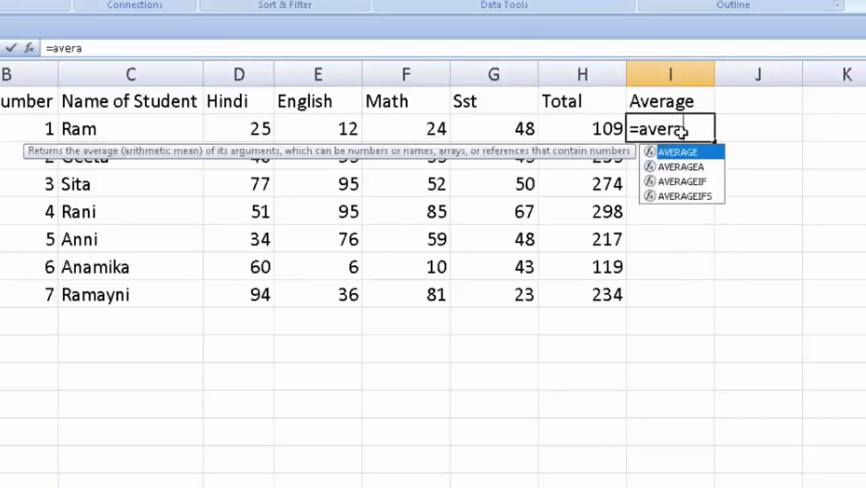
text(ge)
key(Tab)
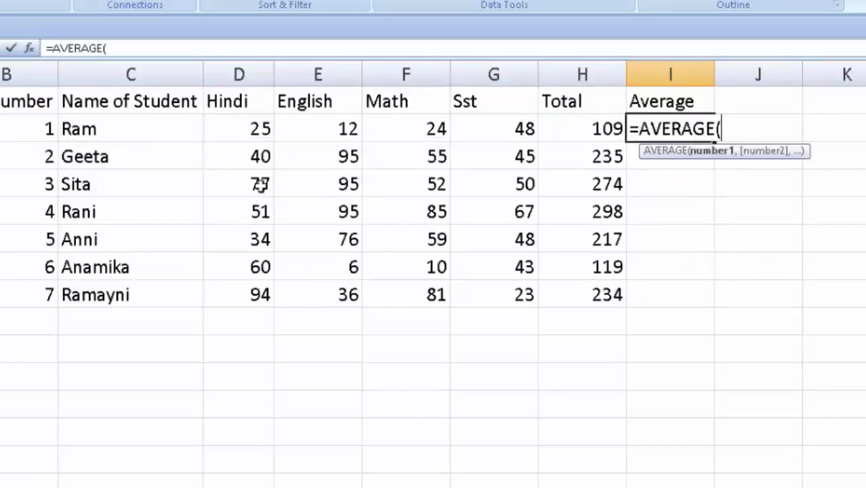
drag(252, 130, 501, 133)
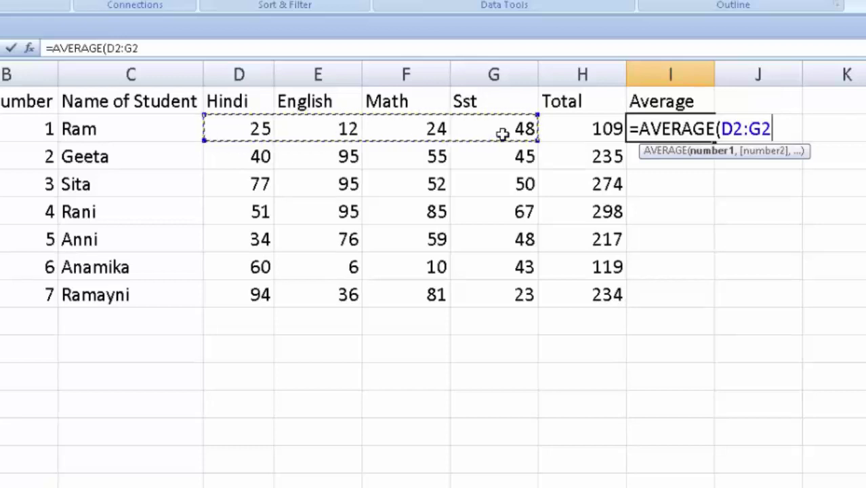
text())
key(Return)
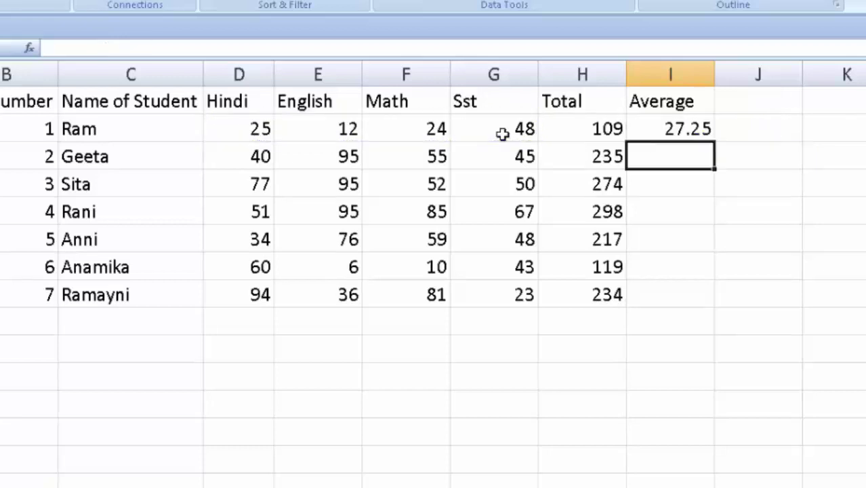
click(698, 135)
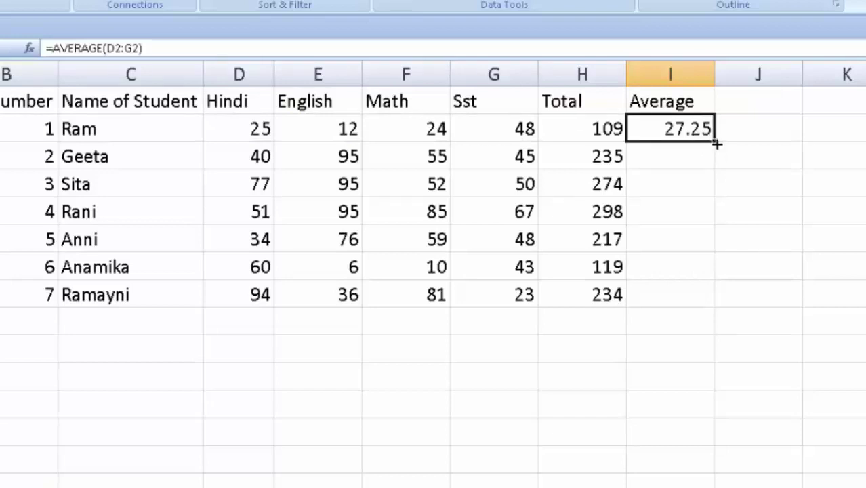
double_click(717, 143)
click(742, 110)
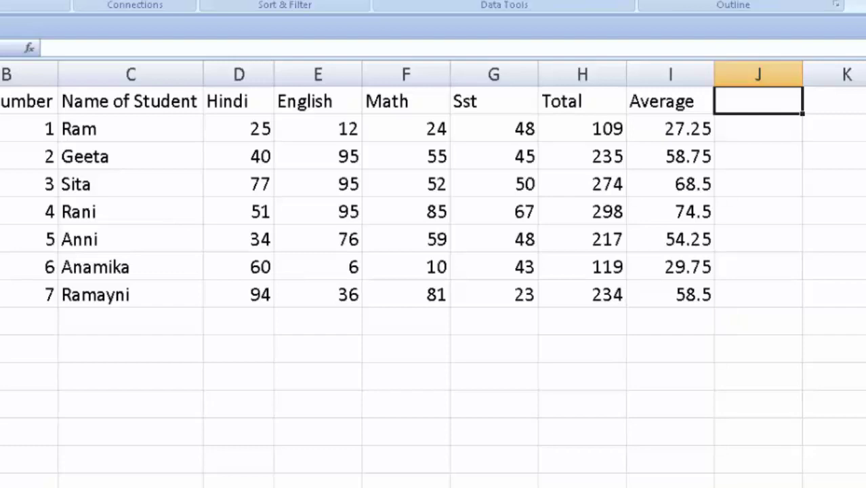
- Save the workbook to Documents, replacing the default Book1 name with marksheet
key(ctrl+s)
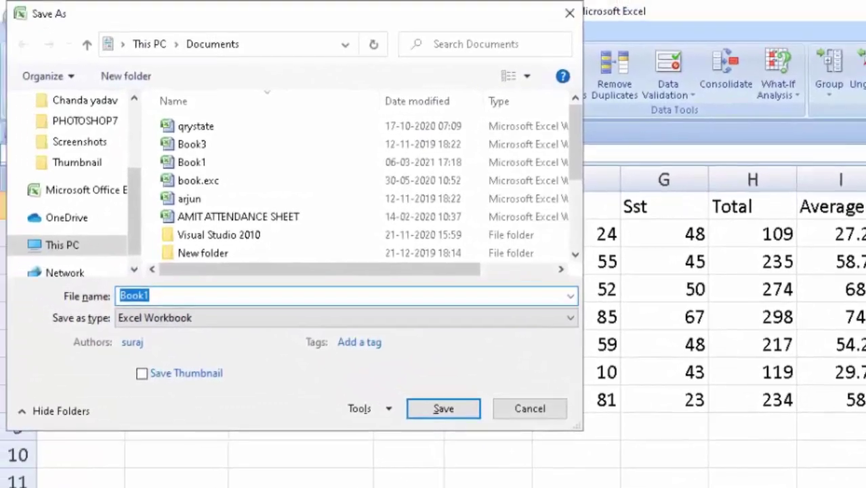
key(BackSpace)
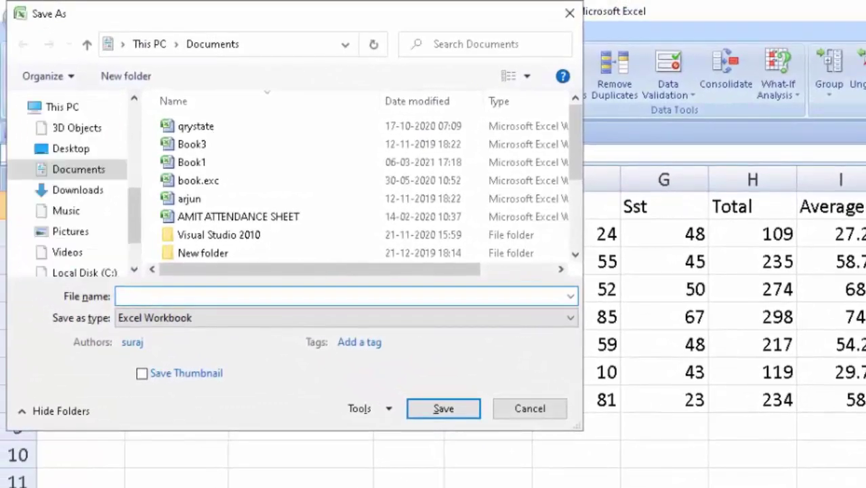
text(mar)
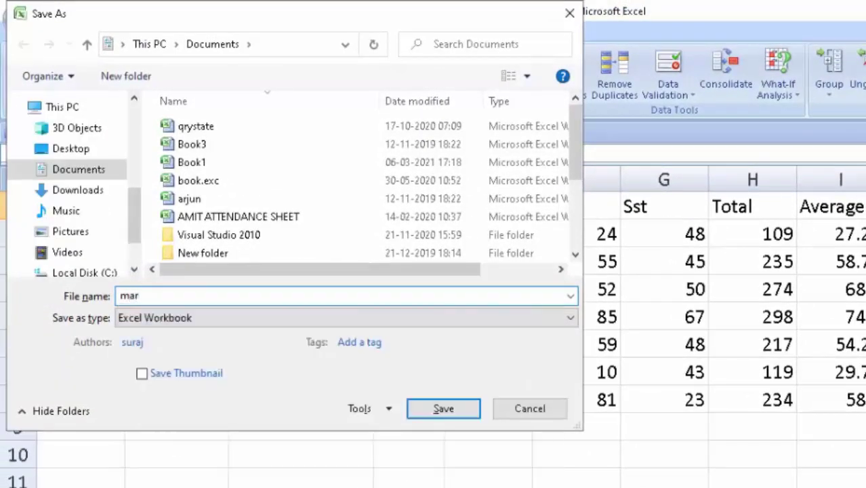
text(ksh)
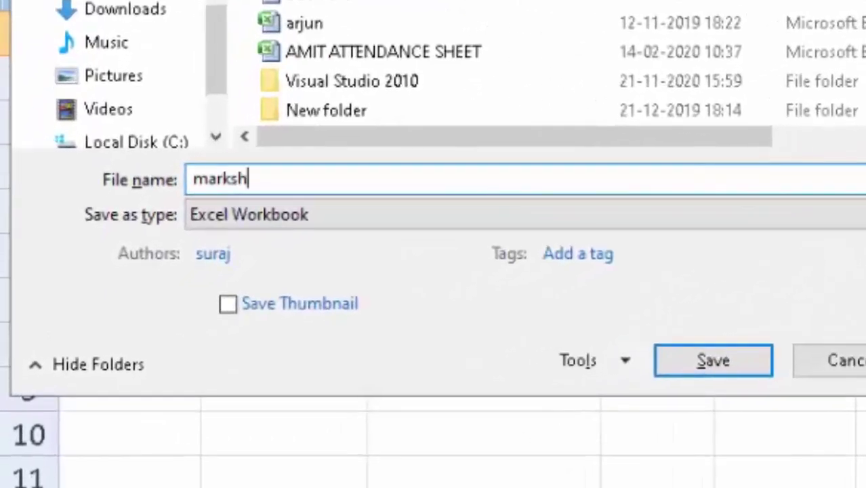
text(eet)
key(Return)
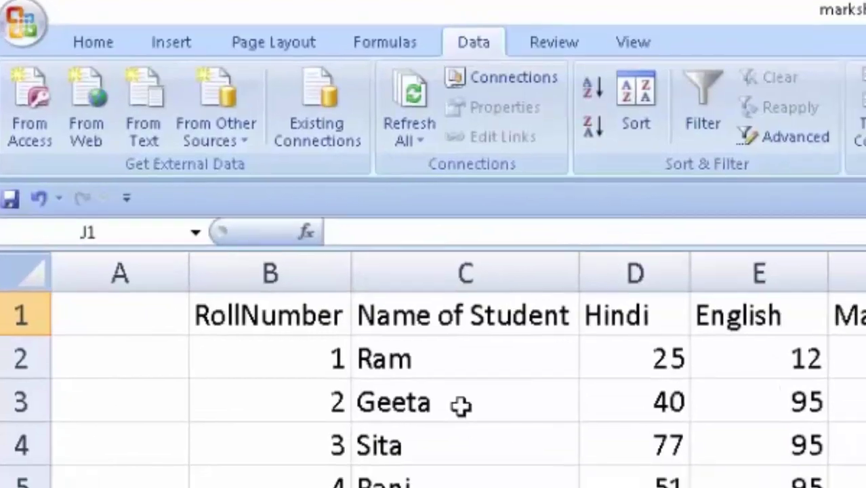
- Switch to the Home ribbon and select the table range B1:I8
click(493, 376)
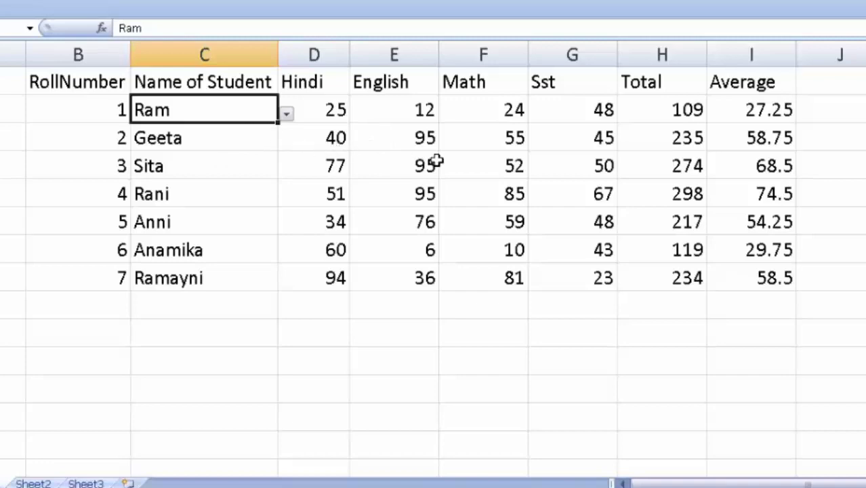
drag(78, 75, 736, 292)
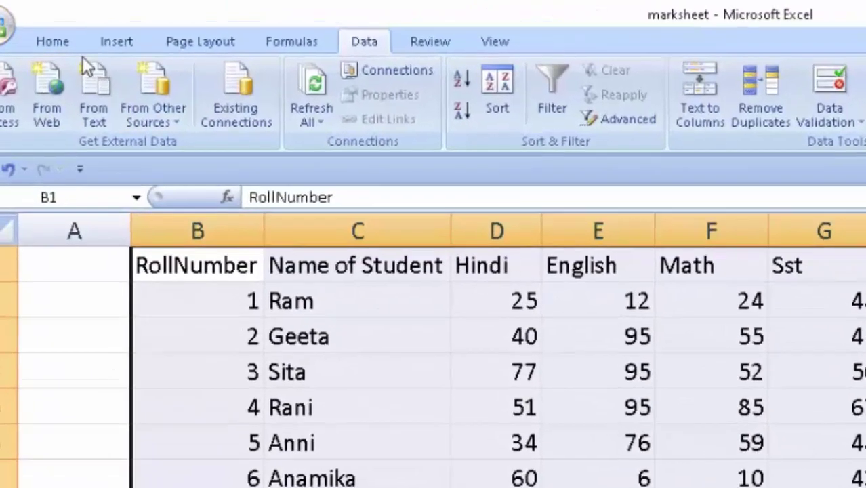
click(58, 42)
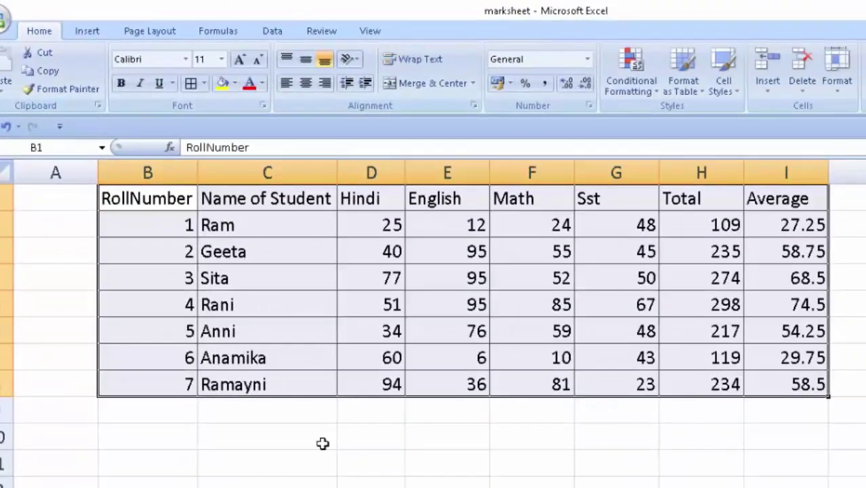
drag(158, 198, 779, 386)
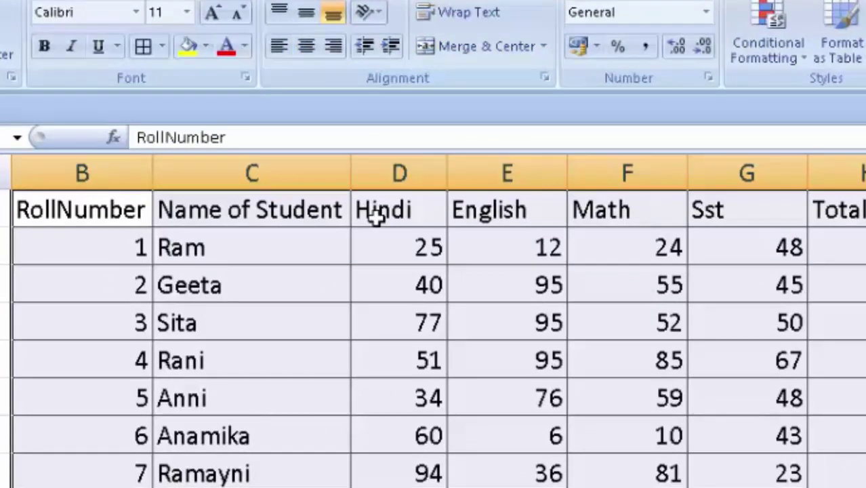
- Centre the whole table, then left-align the student names in C2:C8
click(305, 45)
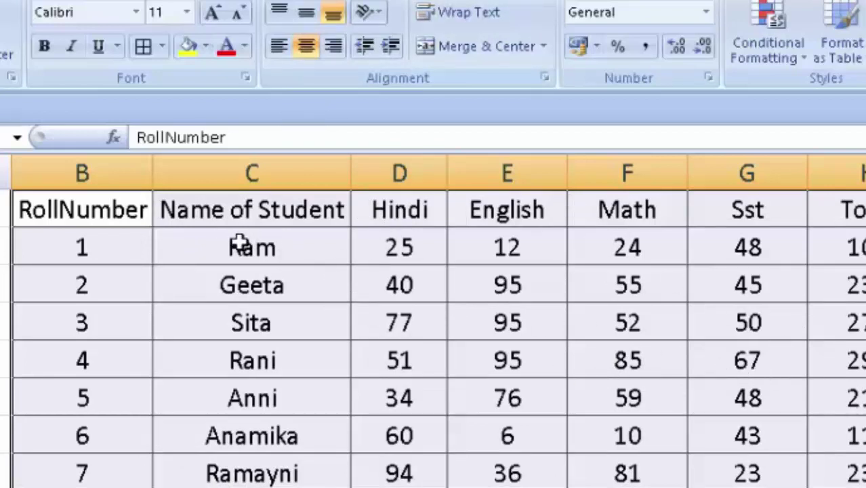
drag(239, 244, 238, 475)
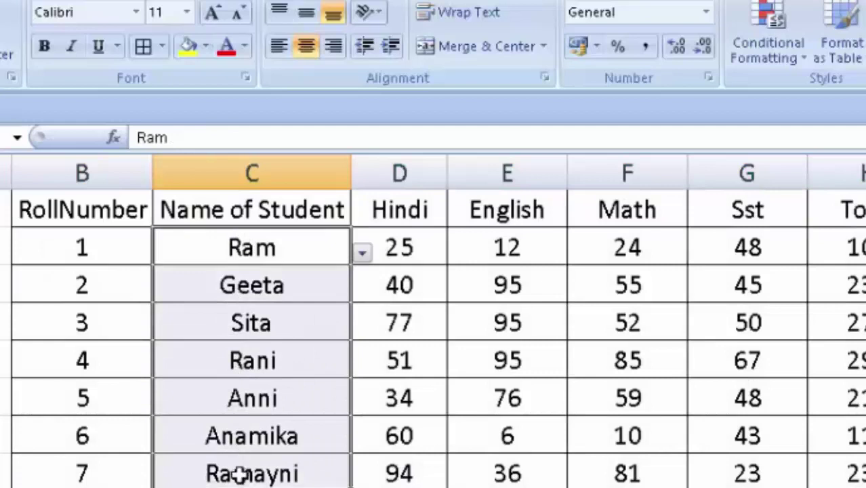
click(278, 47)
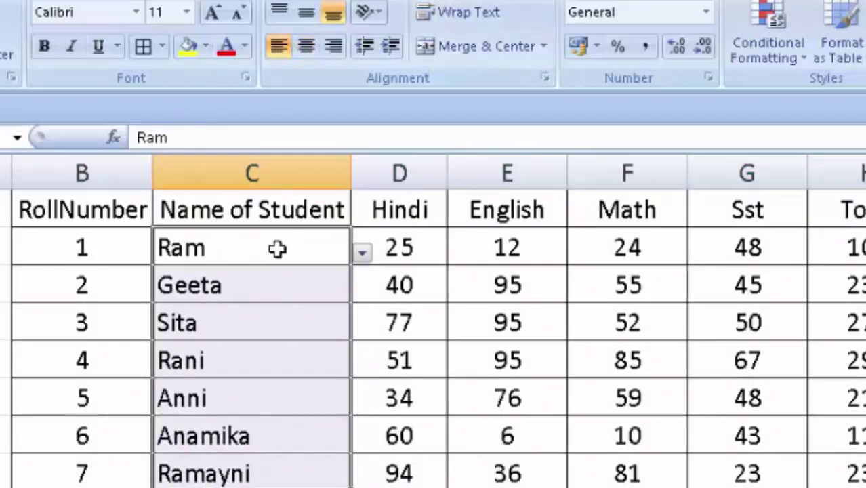
click(507, 487)
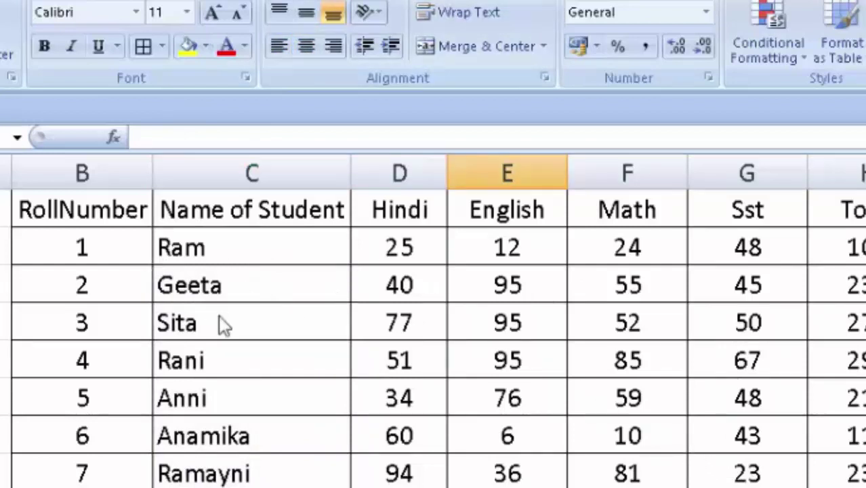
- Reselect the table and try Middle Align, then return to Bottom Align
click(221, 250)
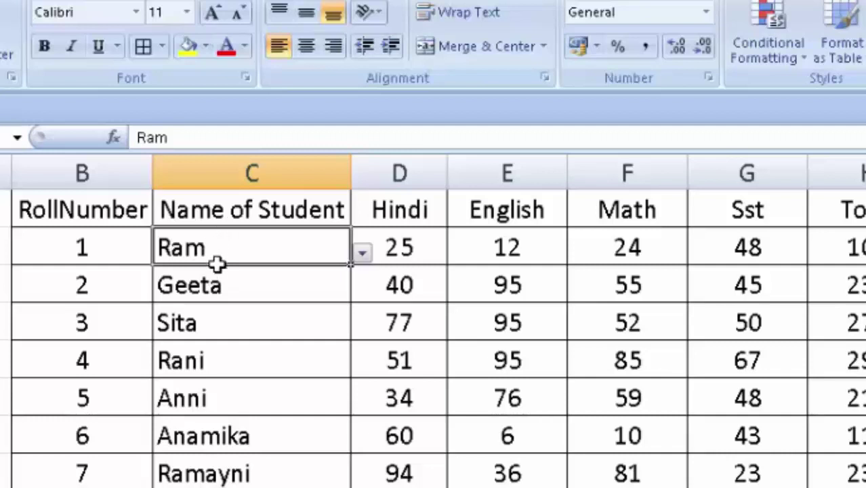
drag(216, 264, 214, 478)
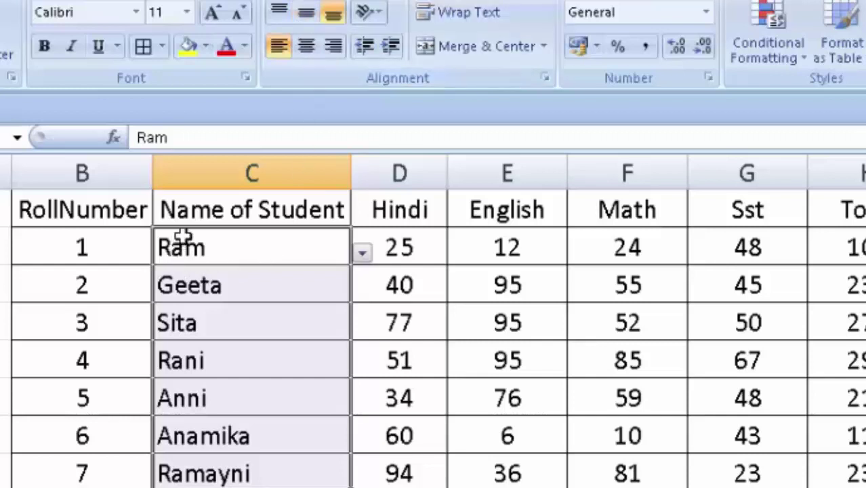
drag(58, 202, 861, 474)
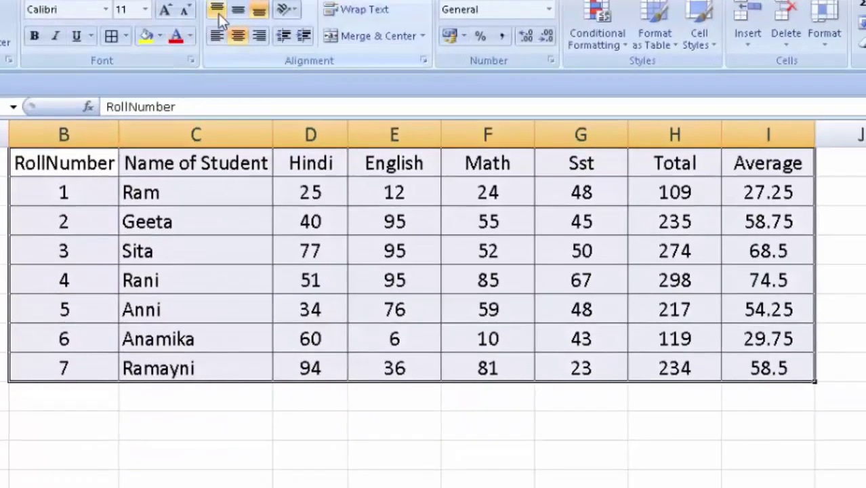
click(243, 15)
click(259, 11)
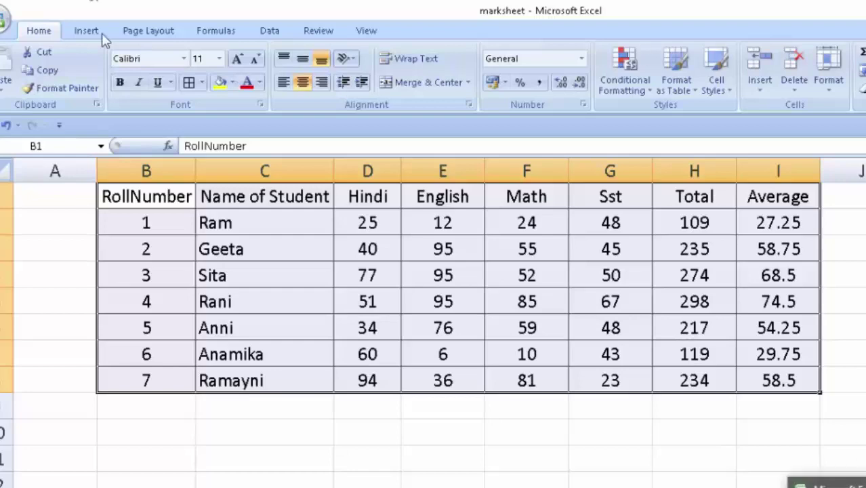
- Start a COUNTIF formula in cell J2
click(843, 193)
click(847, 216)
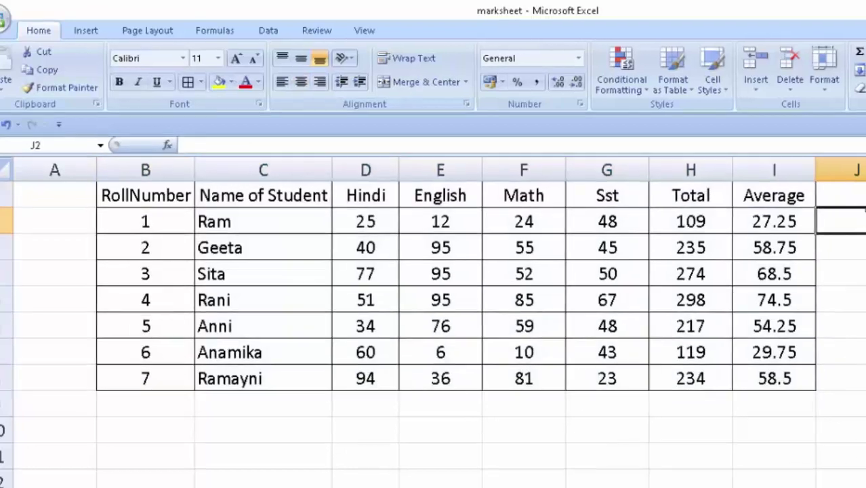
text(=co)
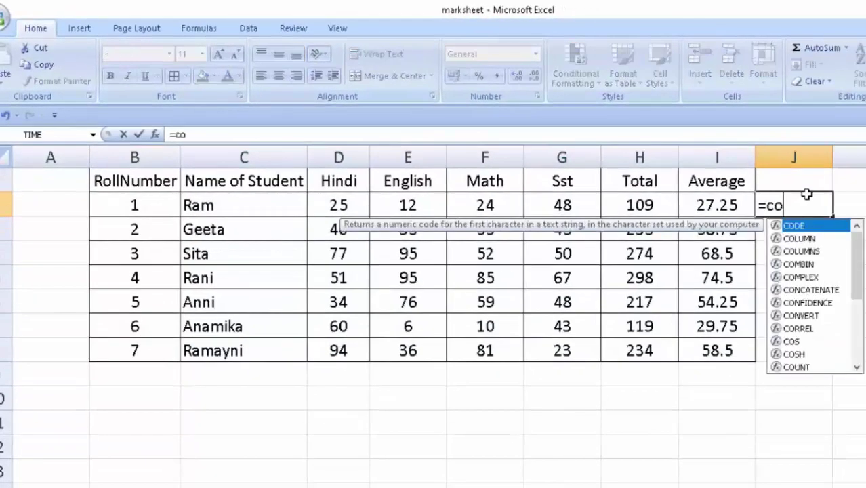
text(uny)
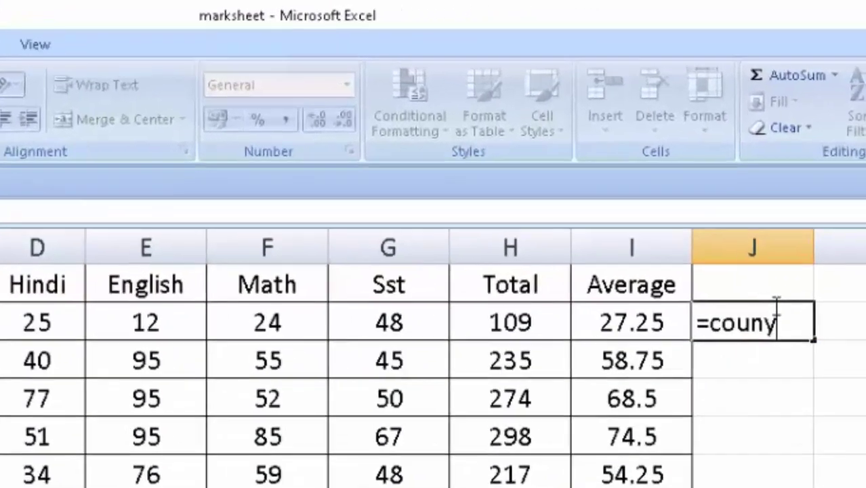
key(BackSpace)
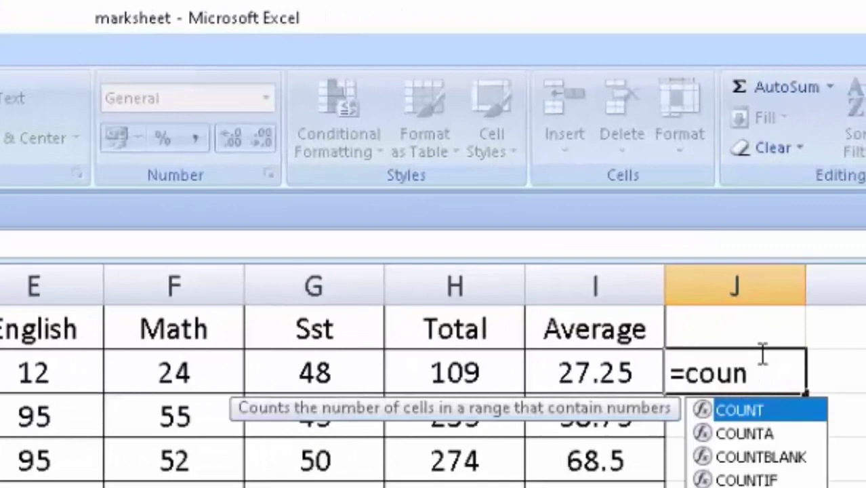
text(t)
key(Tab)
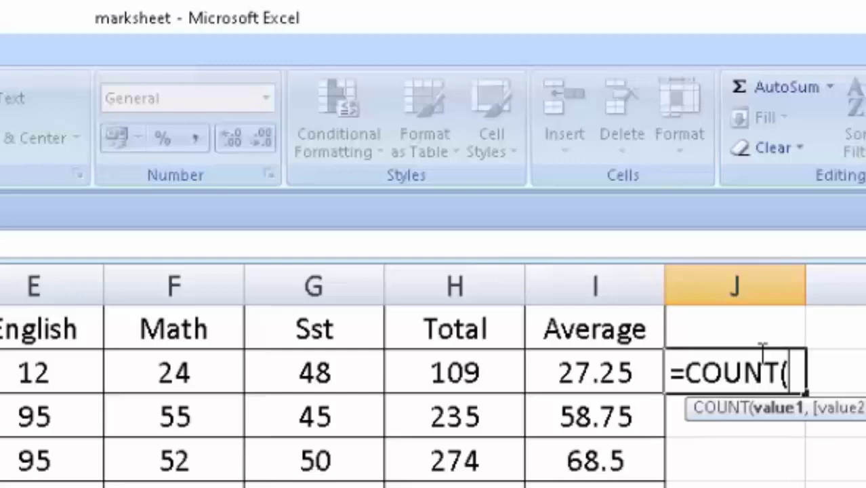
key(BackSpace)
text(if)
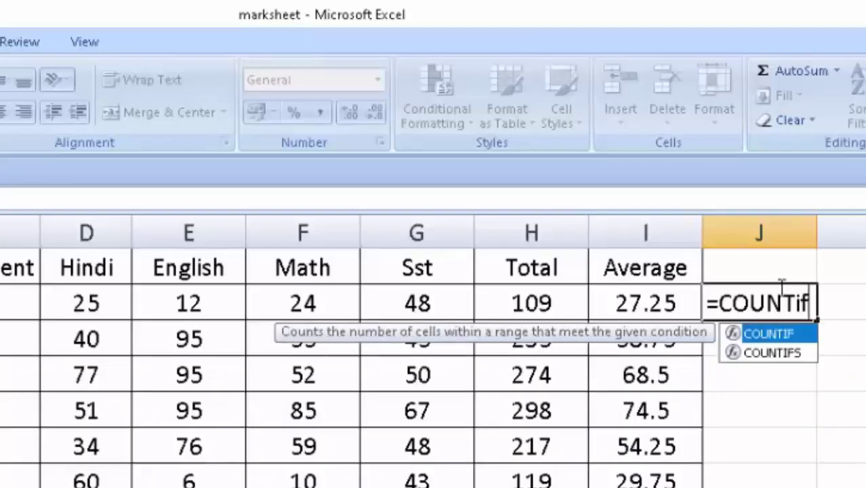
key(Tab)
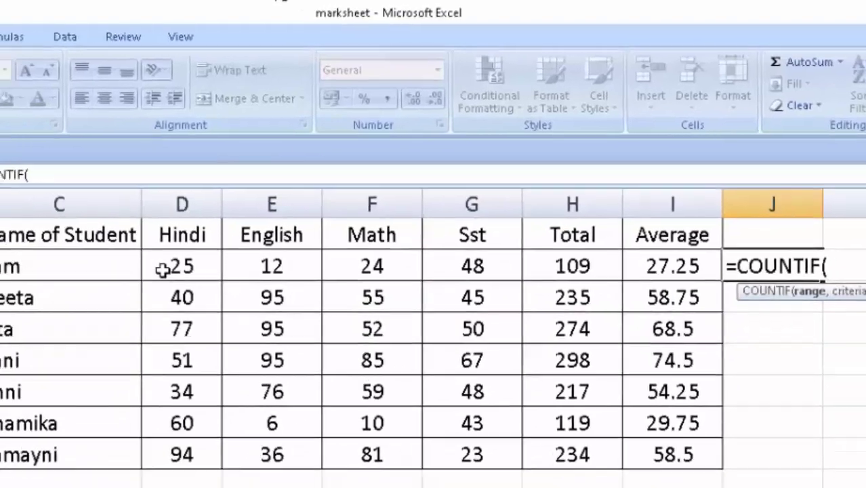
- Complete =COUNTIF(D2:G2,"<33") with Ram's four marks as the range and enter it
click(307, 223)
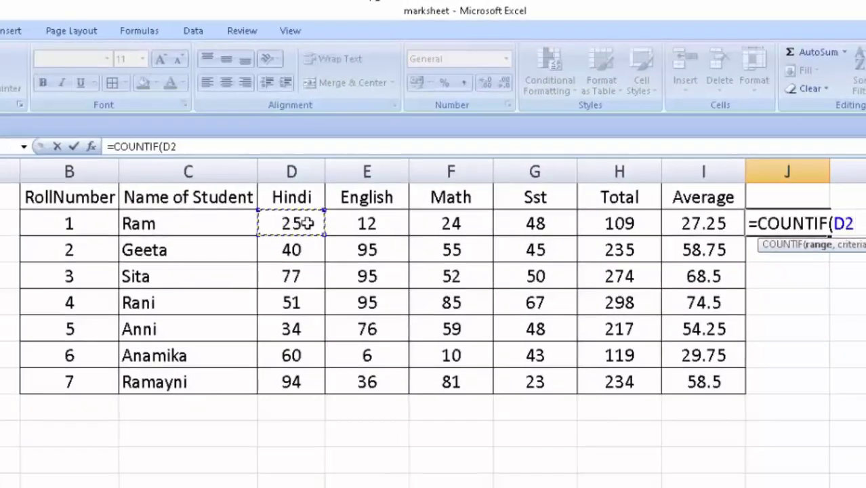
drag(306, 223, 519, 224)
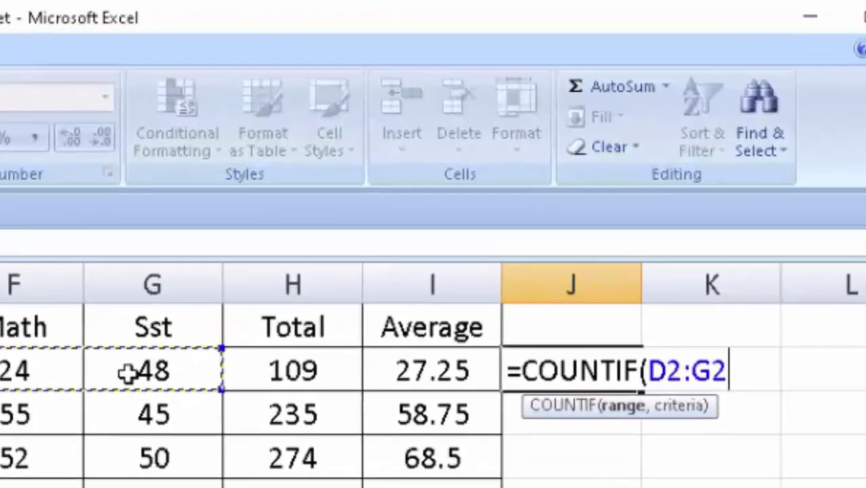
text(,)
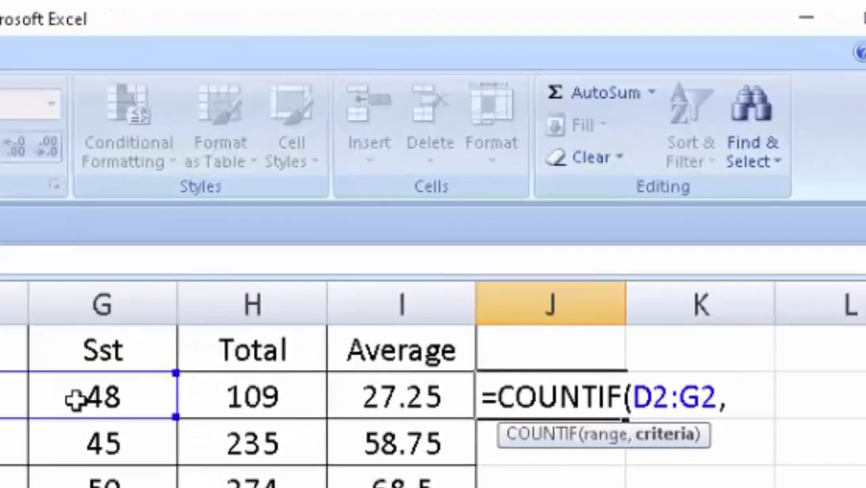
text(<)
text(33)
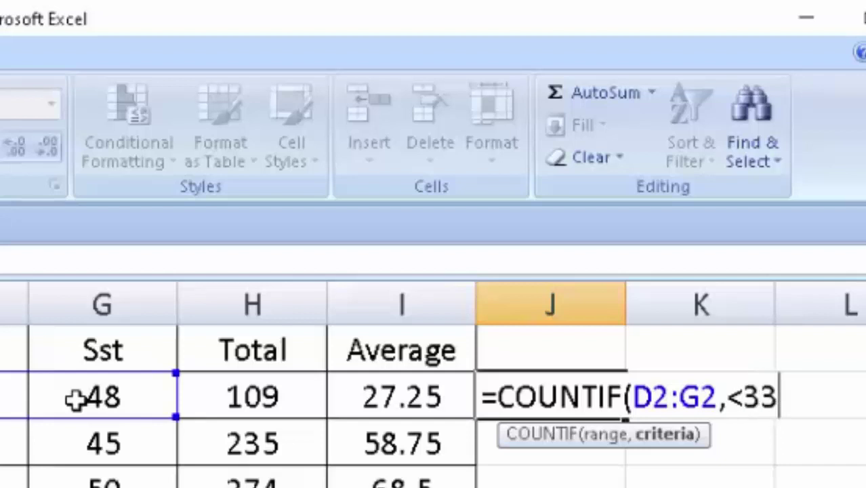
text(")
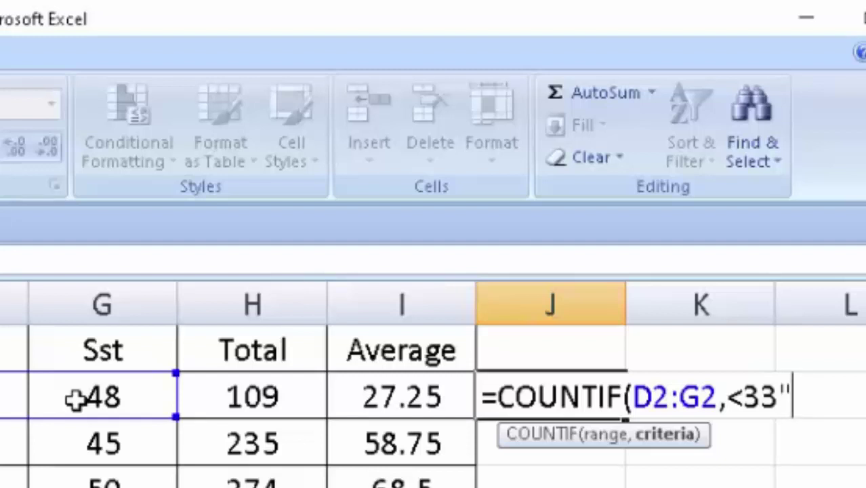
key(BackSpace)
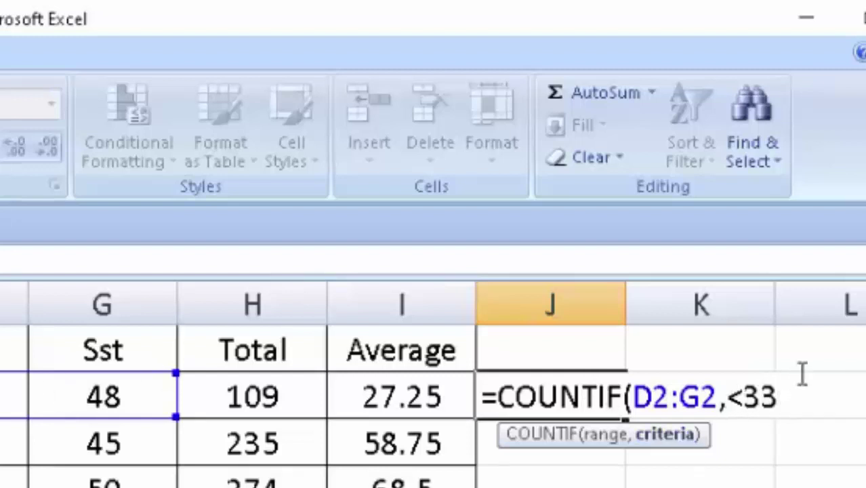
text(")
click(730, 398)
text(")
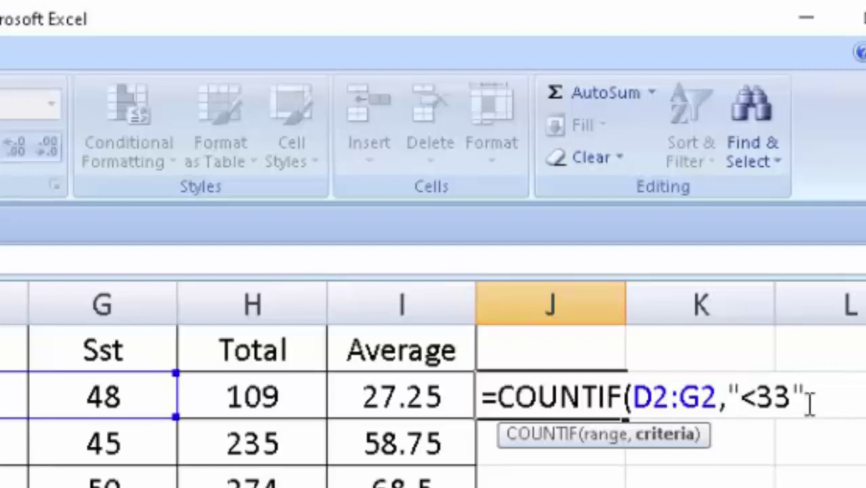
text())
key(Return)
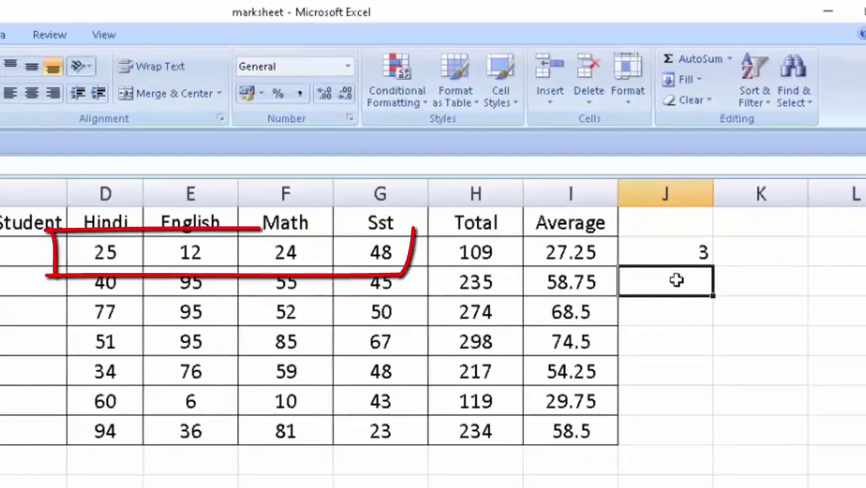
click(641, 286)
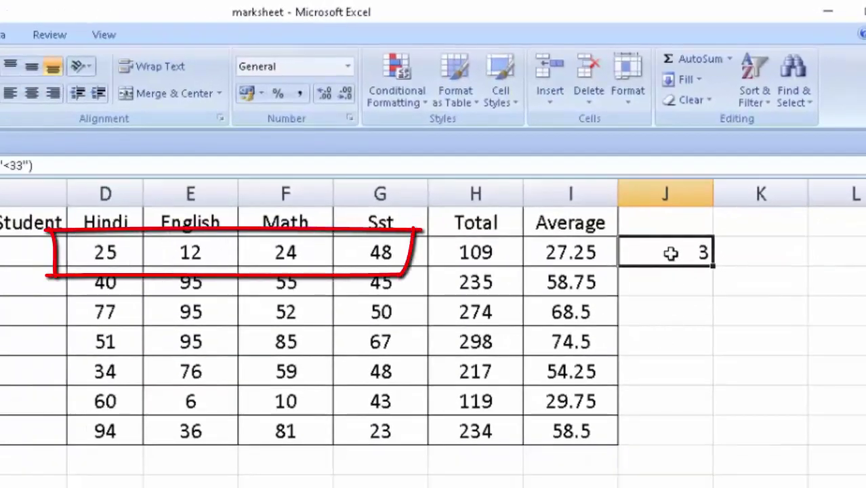
double_click(714, 267)
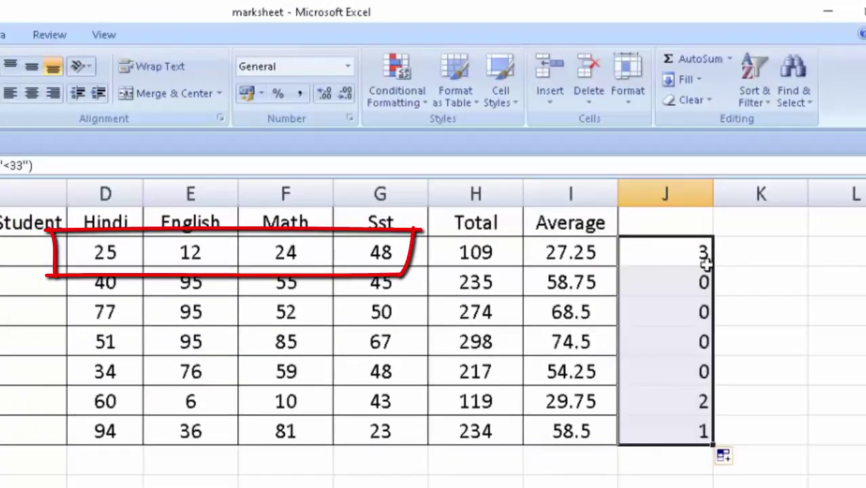
click(697, 479)
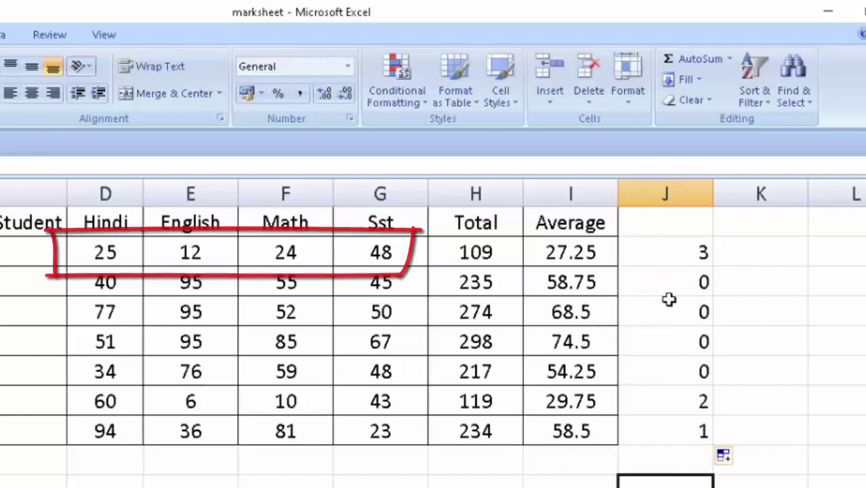
click(681, 283)
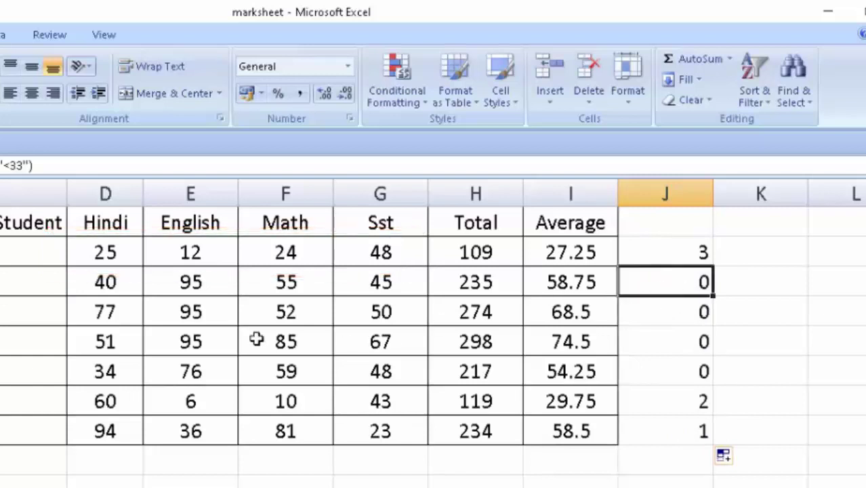
click(105, 284)
- Fill row 3 marks yellow and row 4 marks peach, centring row 4
drag(105, 283, 352, 290)
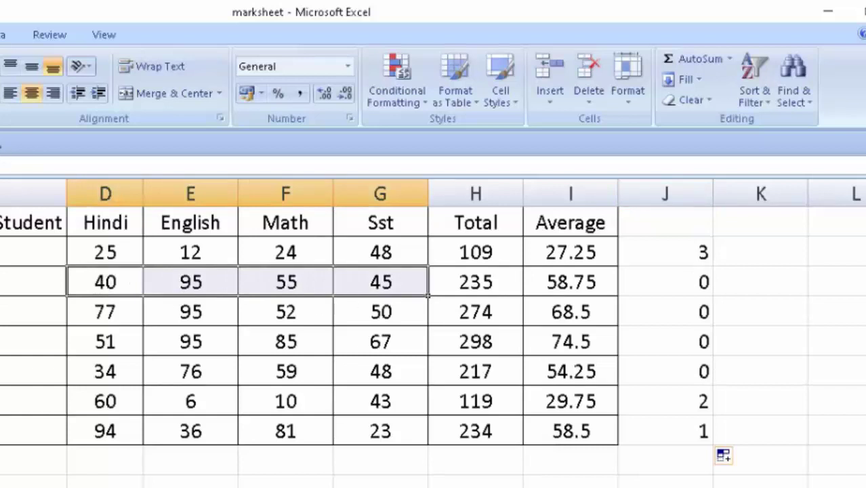
click(212, 366)
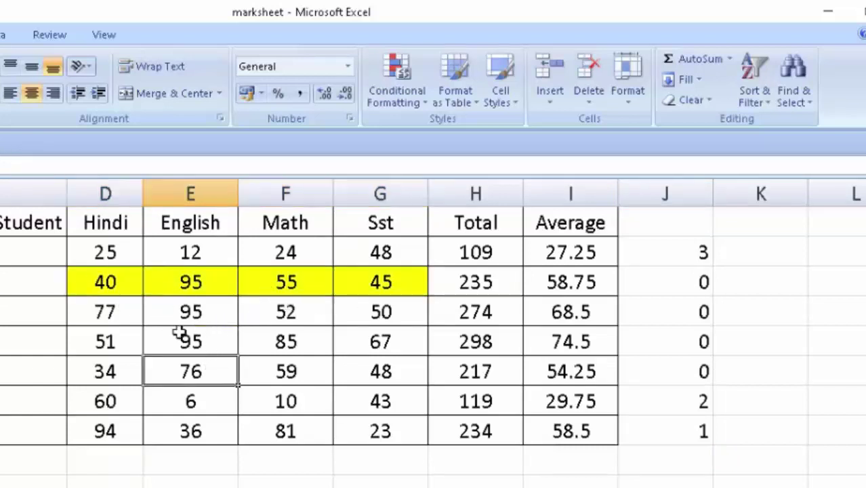
drag(102, 312, 374, 314)
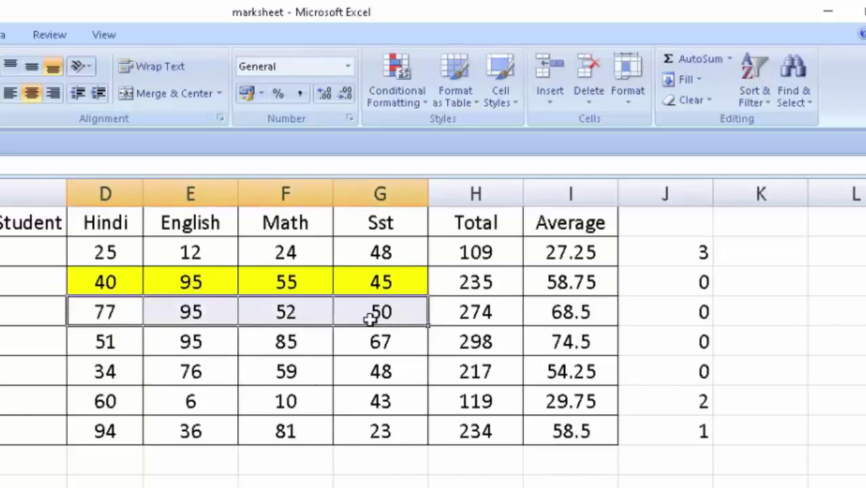
click(30, 95)
click(78, 153)
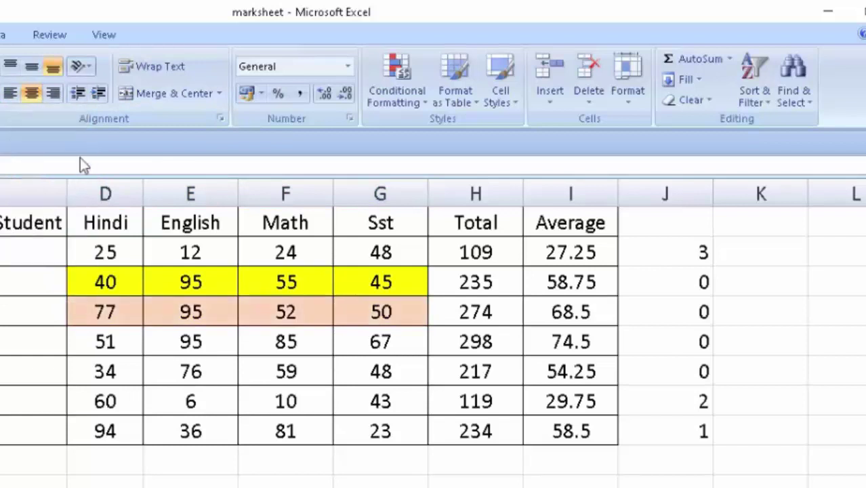
click(299, 401)
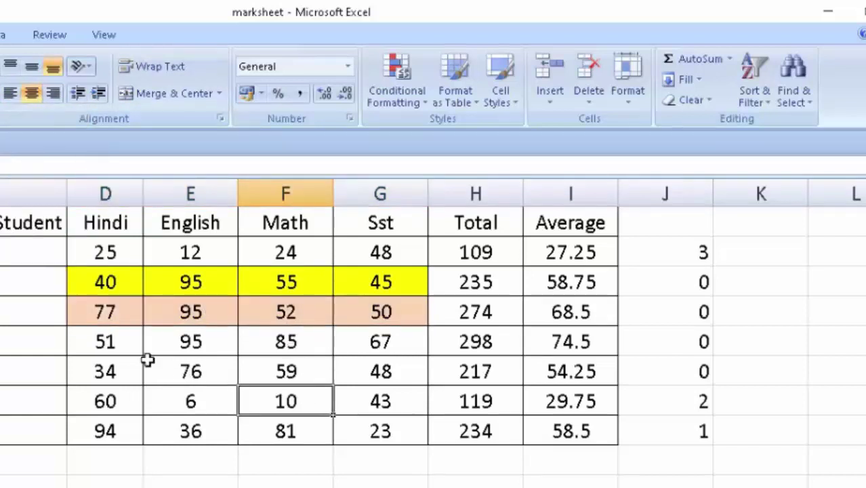
- Fill row 5 marks grey and row 6 marks light purple
mouse_move(101, 341)
mouse_down()
mouse_move(254, 353)
mouse_move(367, 339)
mouse_up()
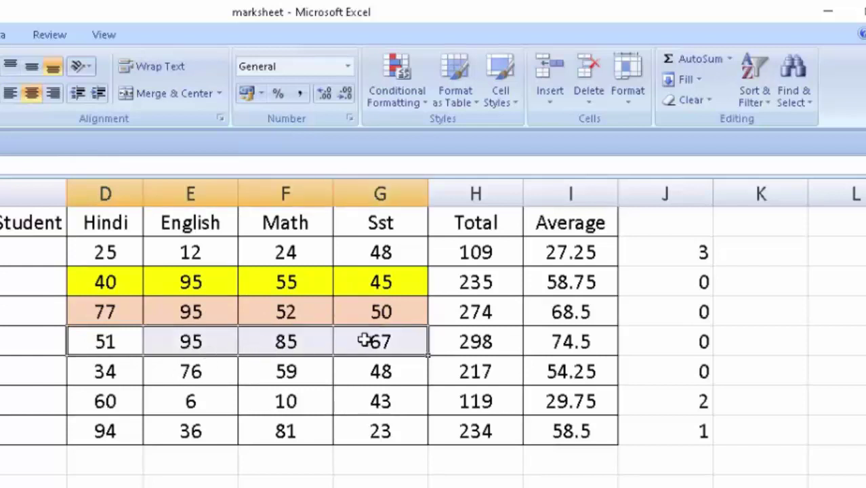
click(3, 93)
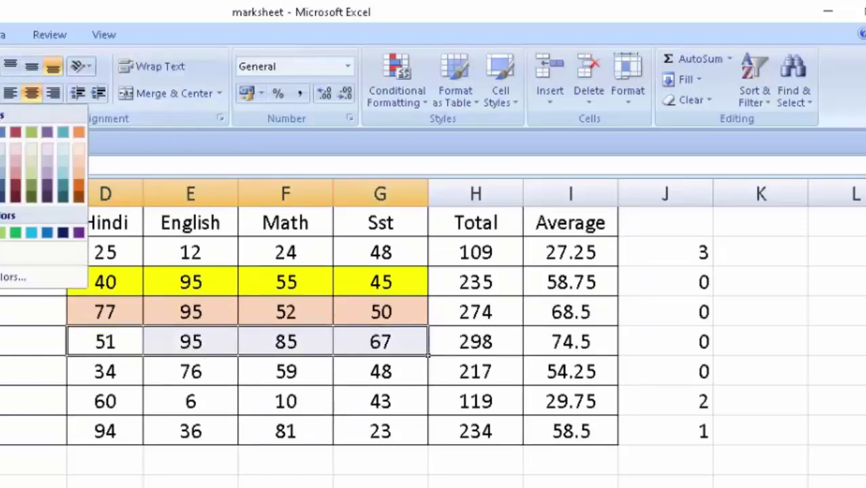
click(0, 183)
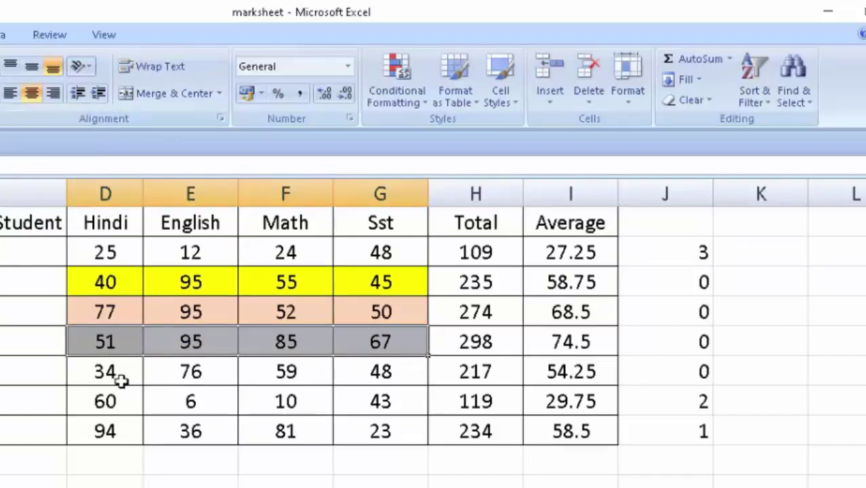
drag(139, 375, 380, 377)
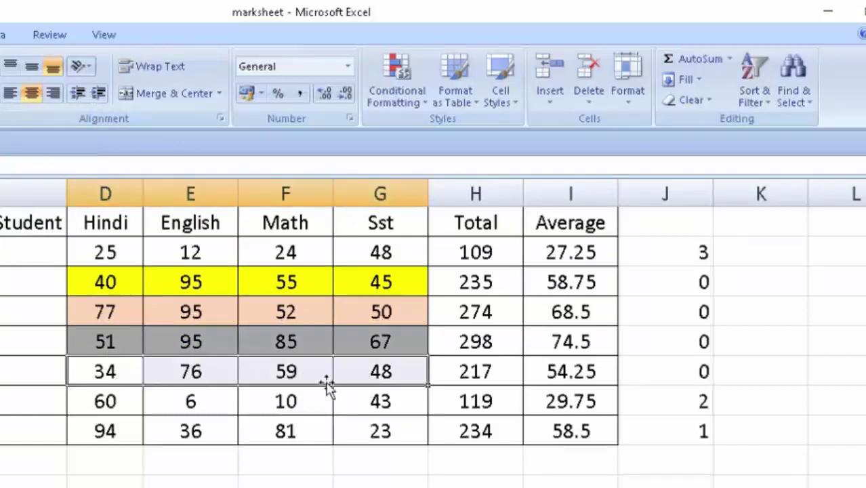
click(1, 93)
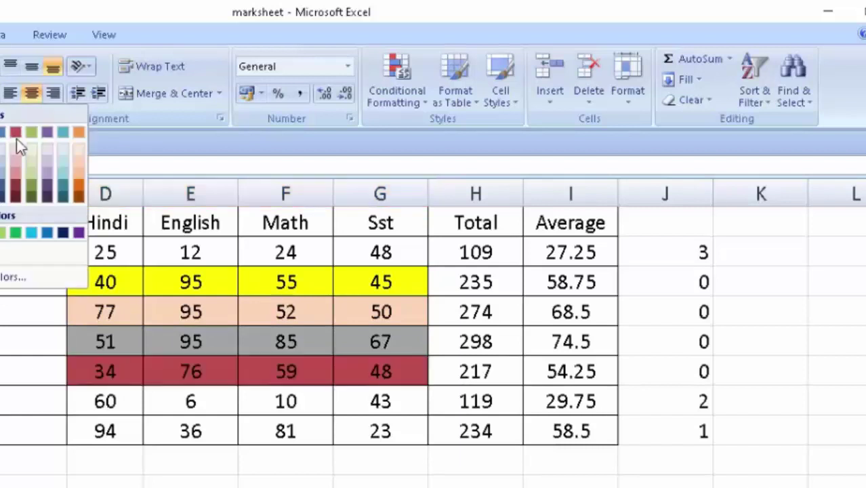
click(48, 173)
click(286, 482)
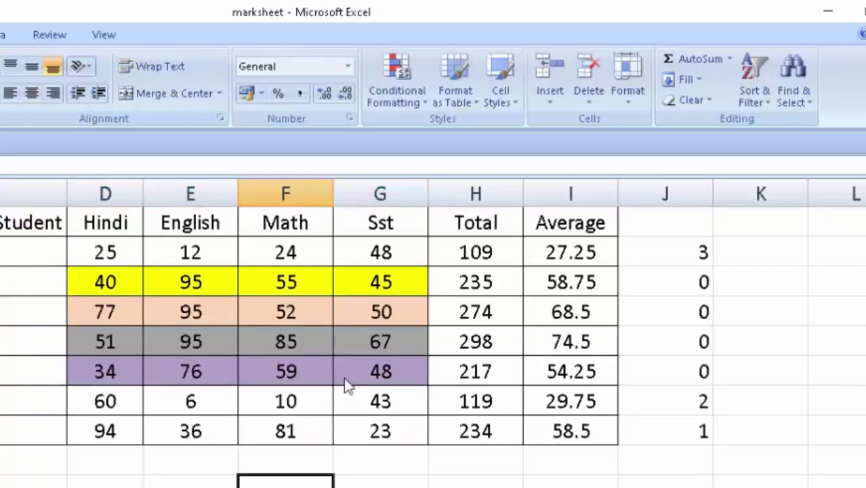
- Fill the row 7 marks D7:G7 with dark orange
drag(97, 401, 347, 401)
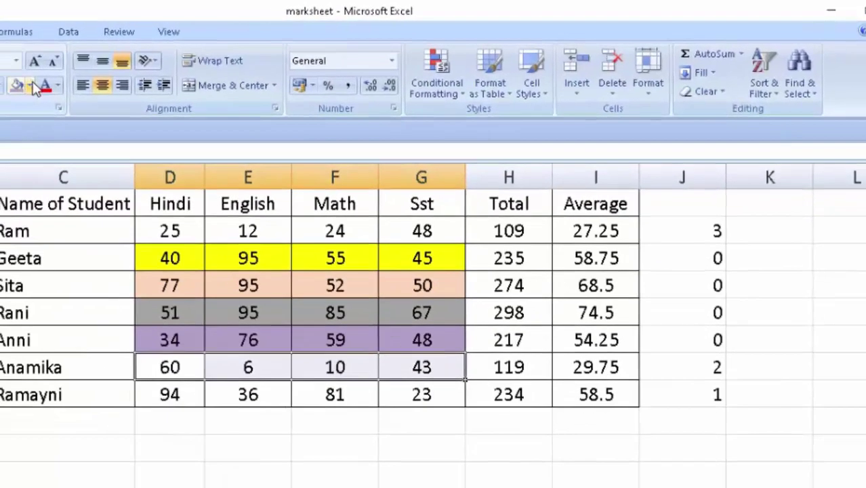
click(74, 81)
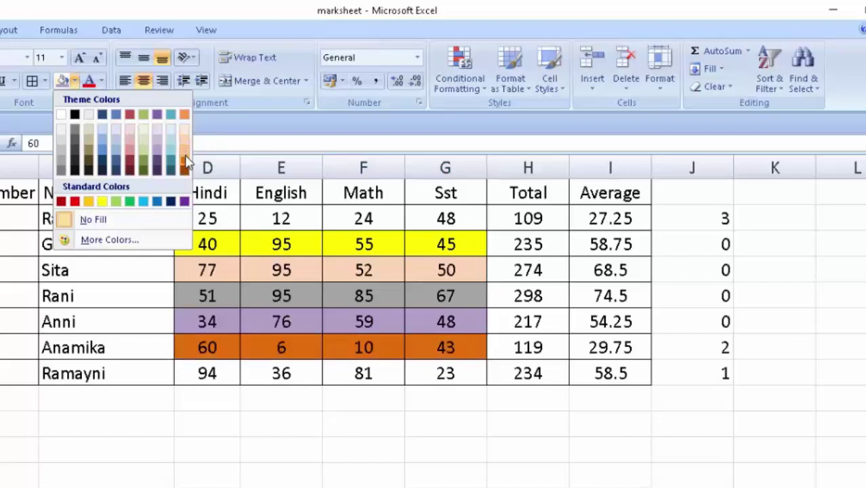
click(187, 163)
click(299, 417)
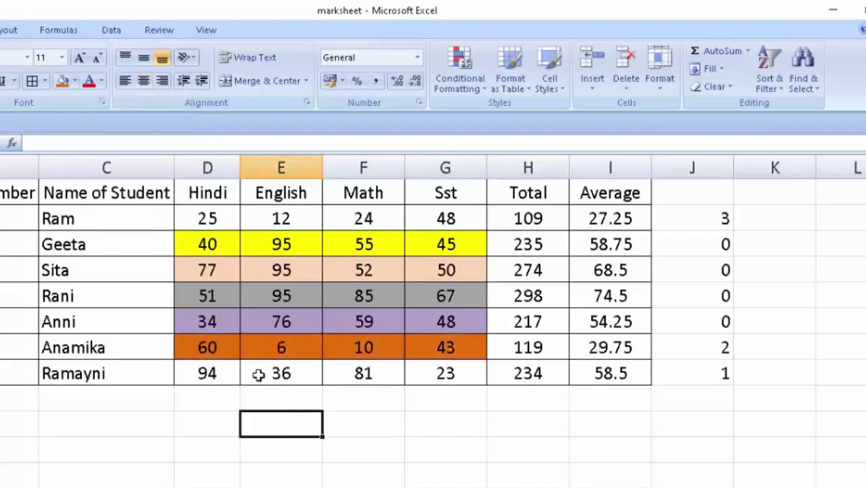
click(285, 354)
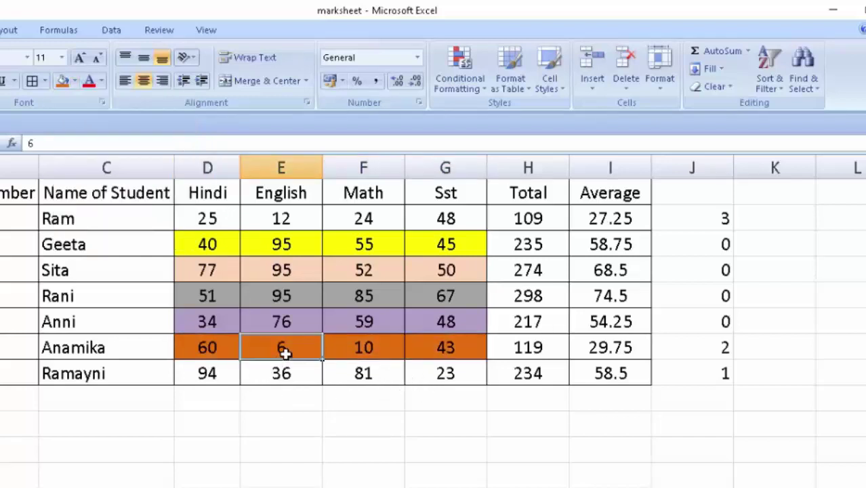
click(345, 348)
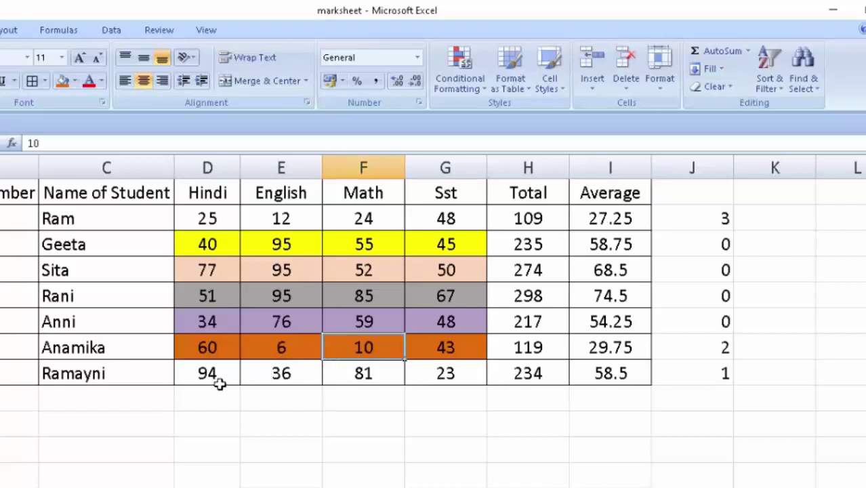
- Fill the row 8 marks D8:G8 black with white numbers
drag(205, 375, 434, 374)
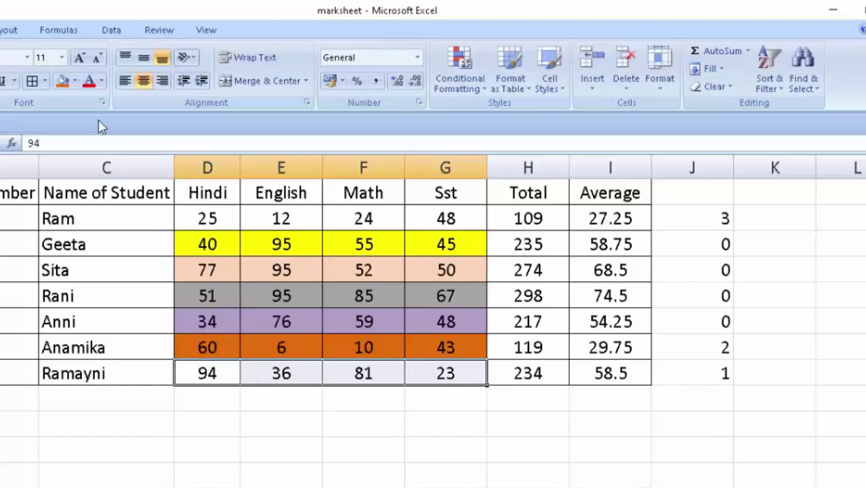
click(76, 82)
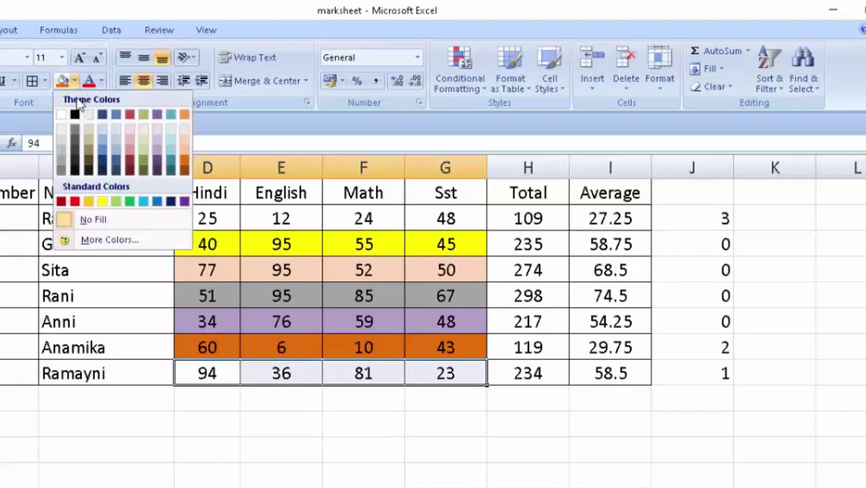
click(75, 114)
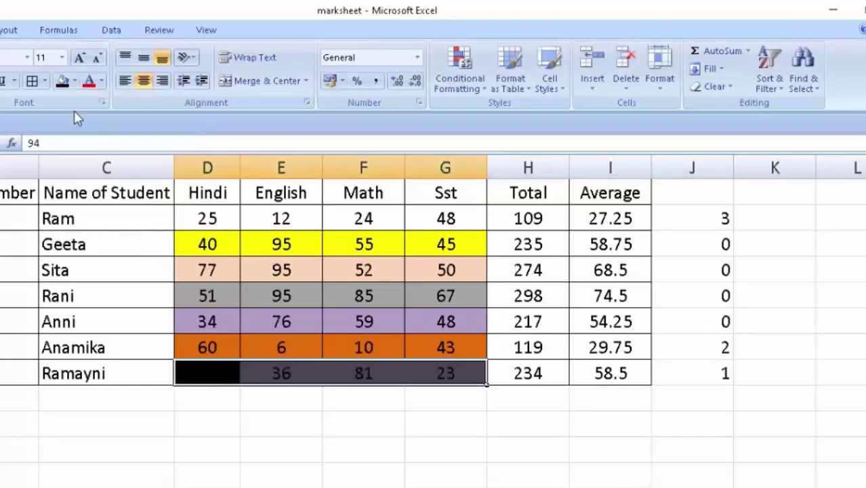
click(101, 81)
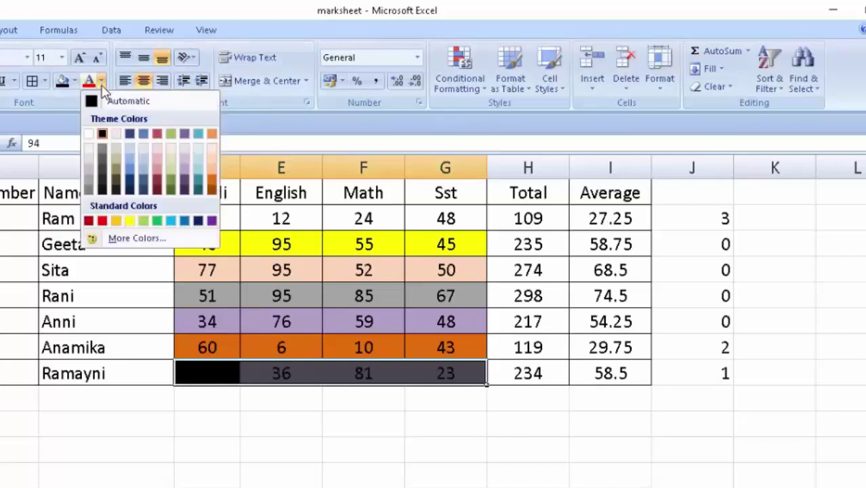
click(89, 134)
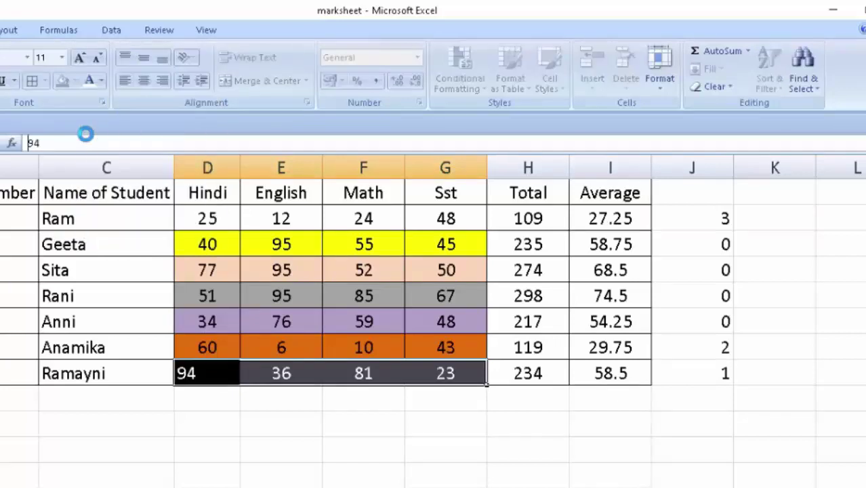
click(283, 445)
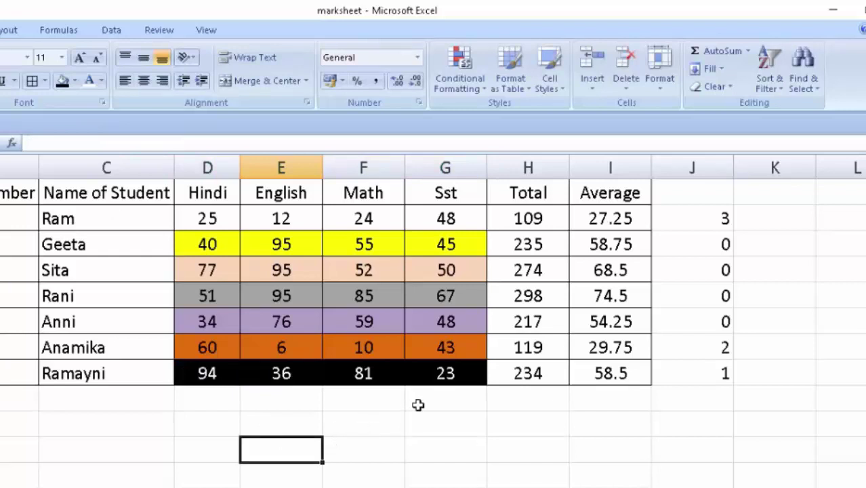
click(452, 374)
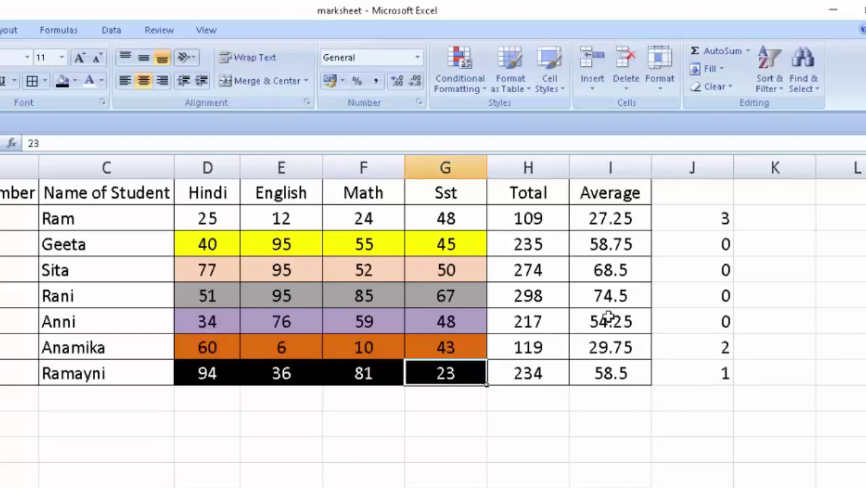
- Enter the heading 'Failed' in cell J1
click(672, 199)
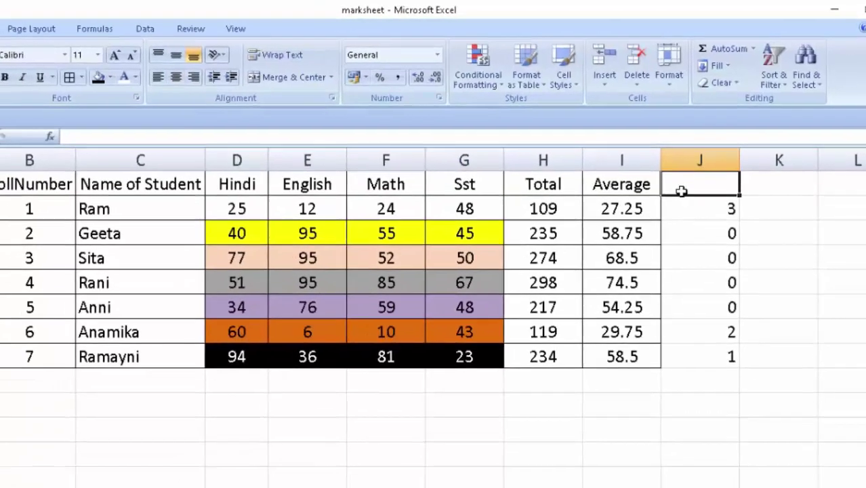
text(Fail)
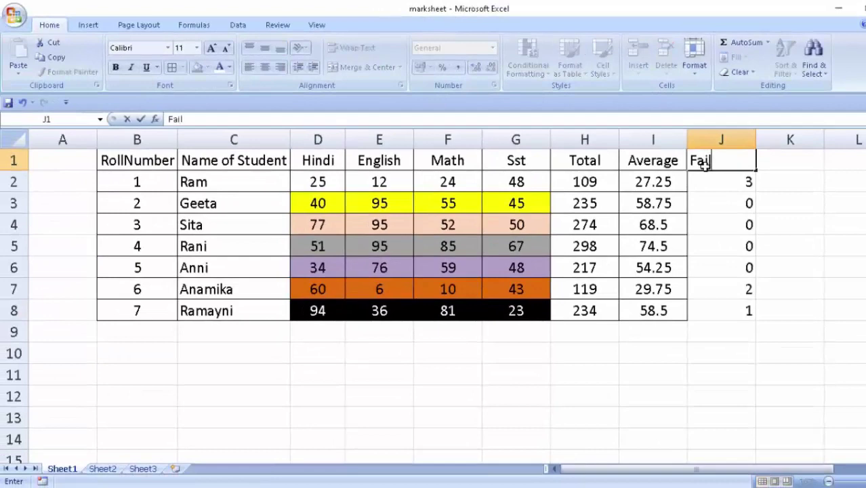
text(ed)
click(719, 311)
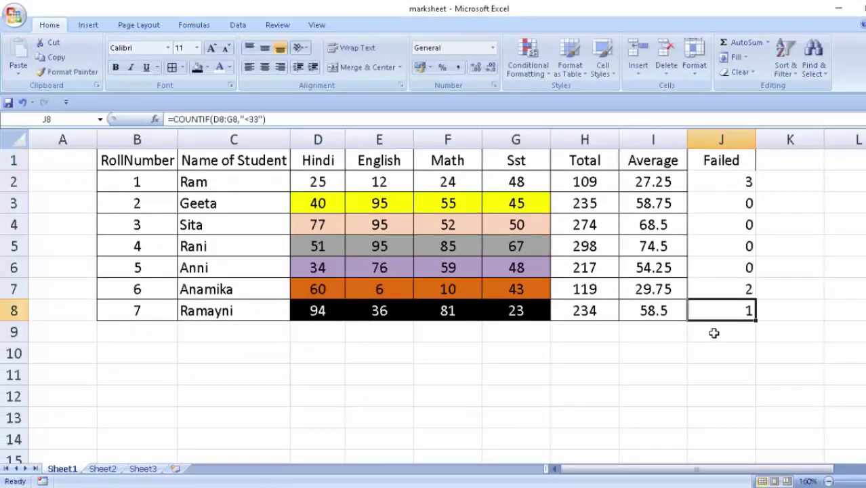
- Copy the bordered formatting from B3:C6 onto the Failed column J1:J8 with Format Painter
click(126, 208)
drag(126, 208, 193, 270)
click(192, 270)
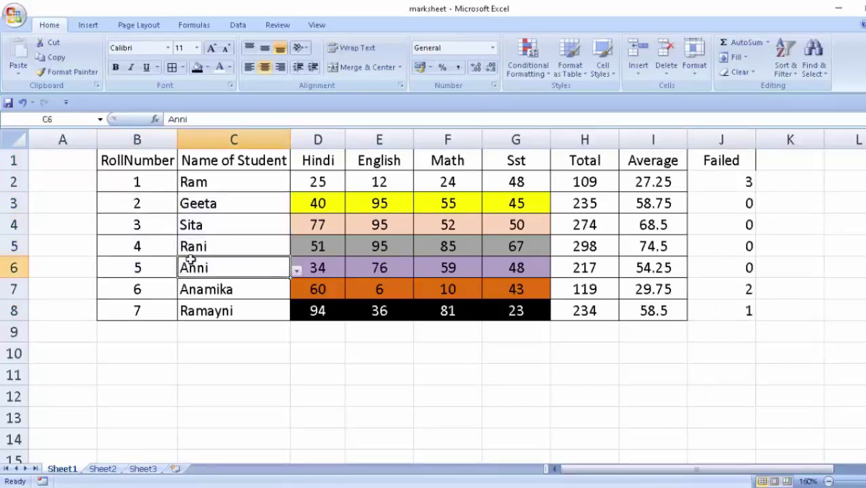
drag(136, 205, 226, 268)
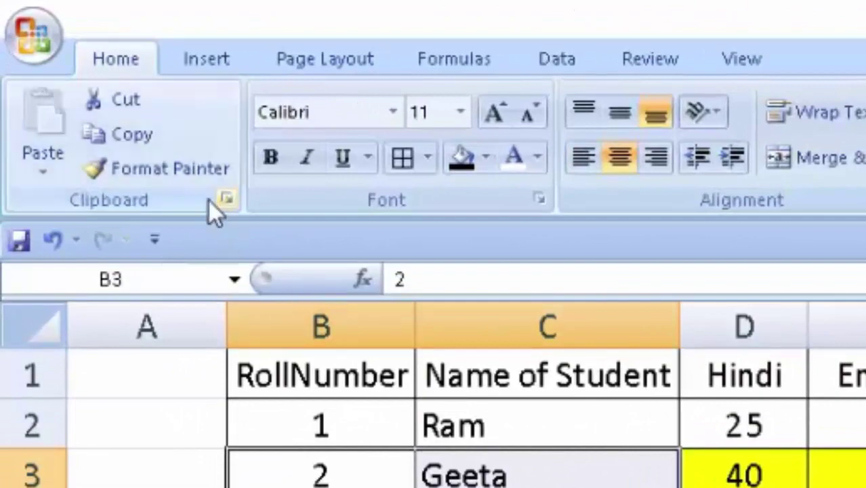
click(111, 113)
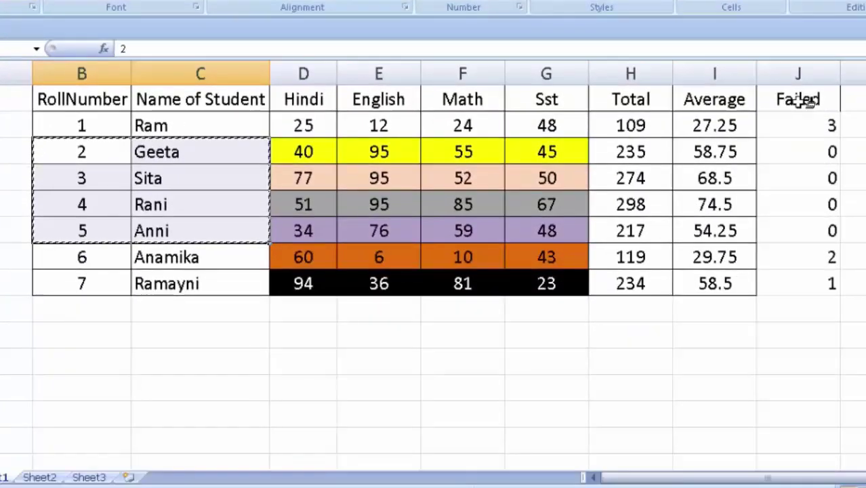
drag(794, 100, 779, 280)
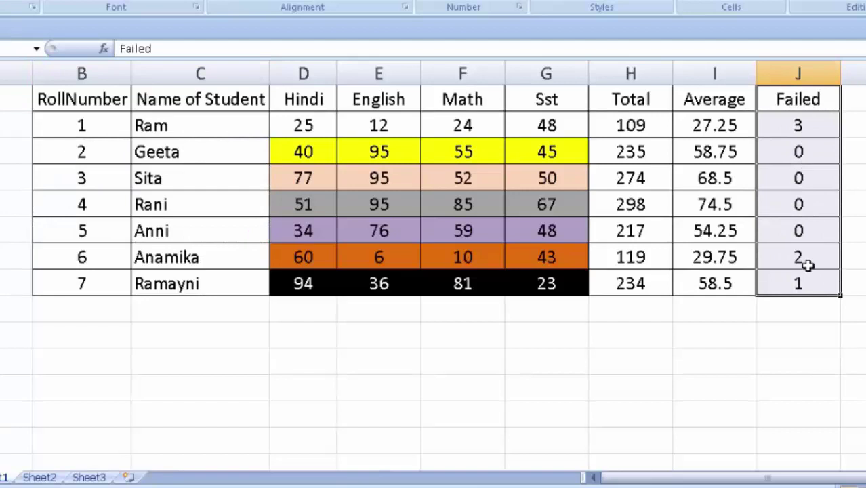
click(733, 389)
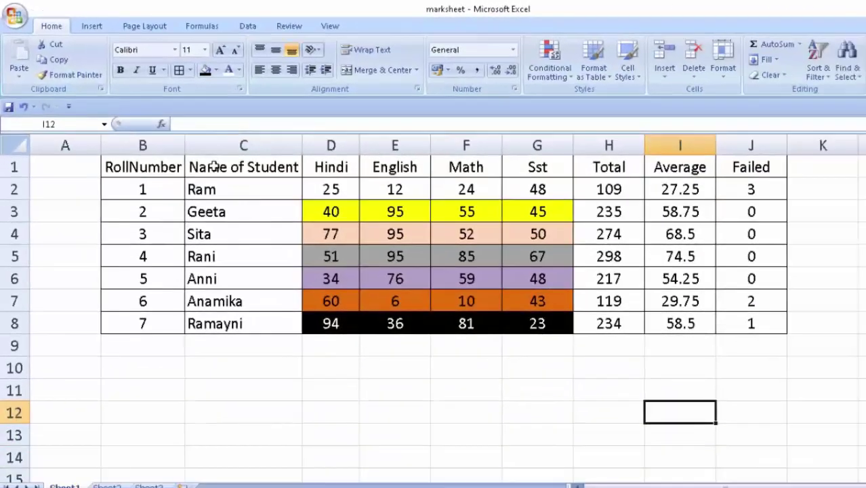
- Sort the marksheet A to Z by Name of Student, then select the whole table
click(213, 166)
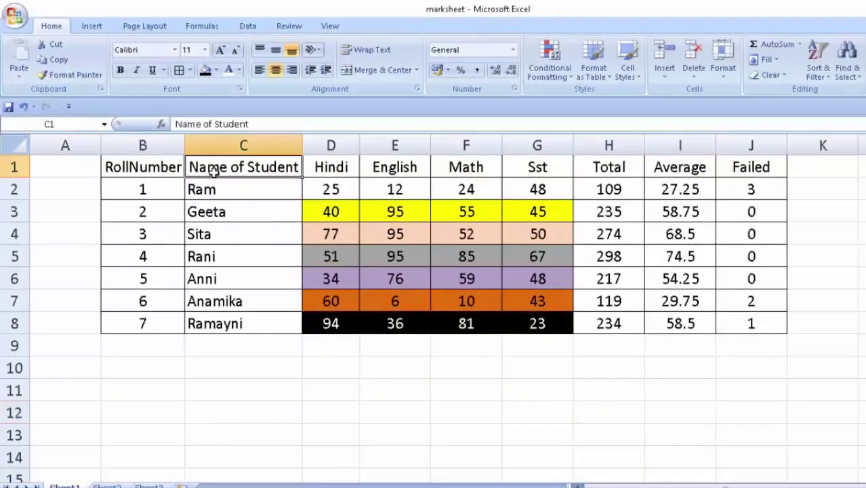
click(815, 73)
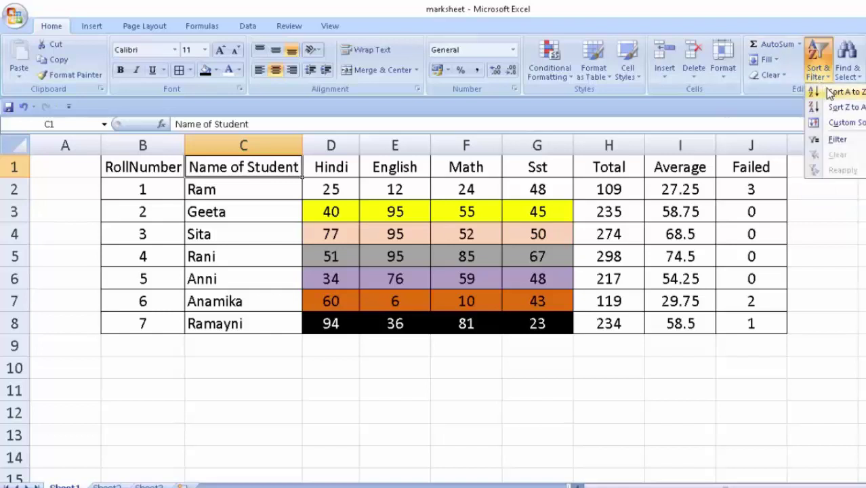
click(828, 93)
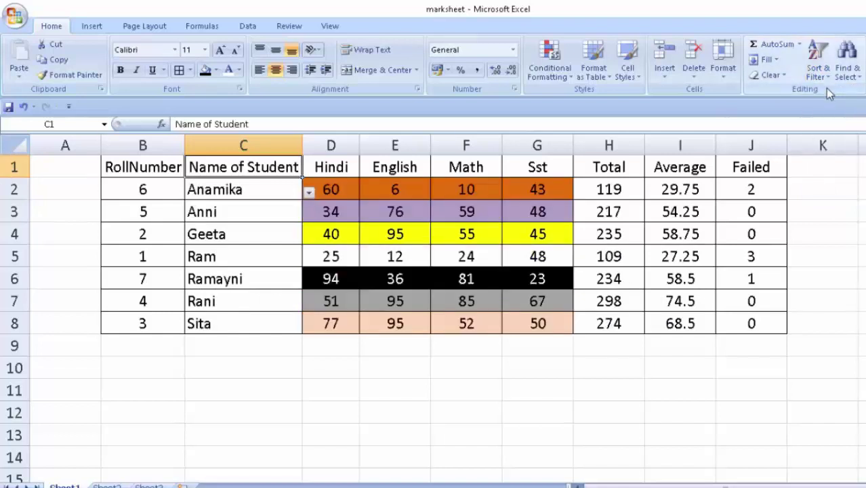
click(589, 425)
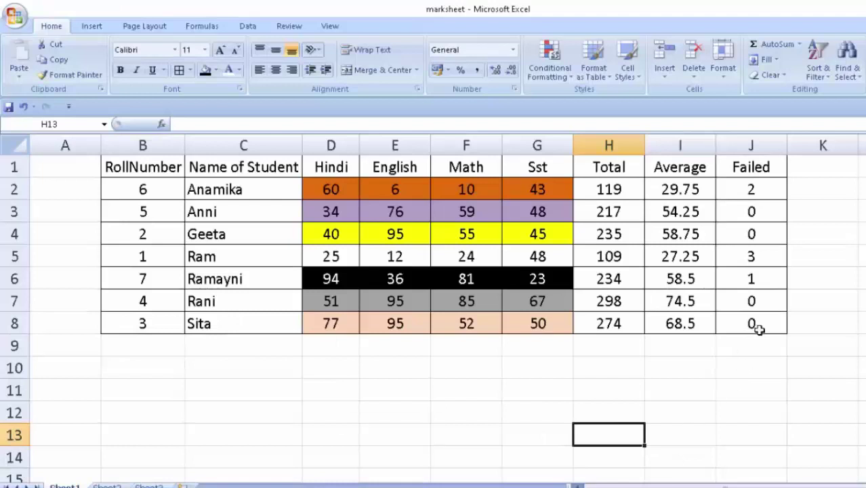
mouse_move(754, 326)
mouse_down()
mouse_move(438, 251)
mouse_move(161, 170)
mouse_up()
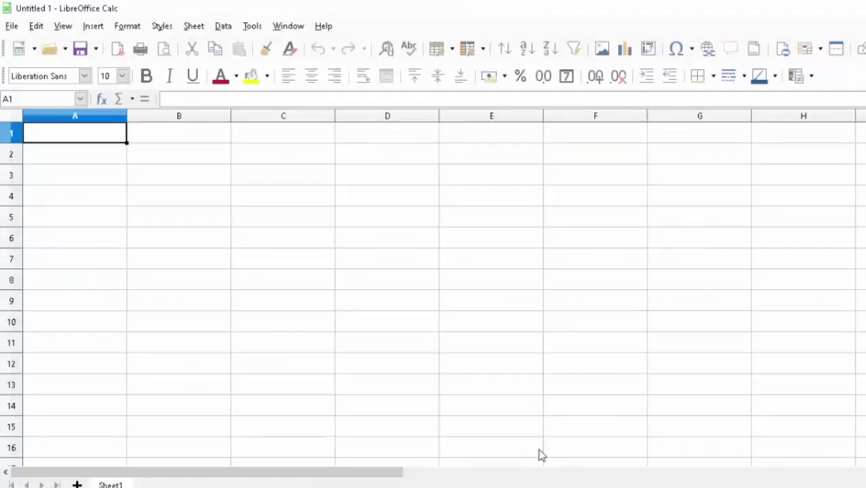
- Enter 'Roll number' in A1 and widen column A to fit it
text(R)
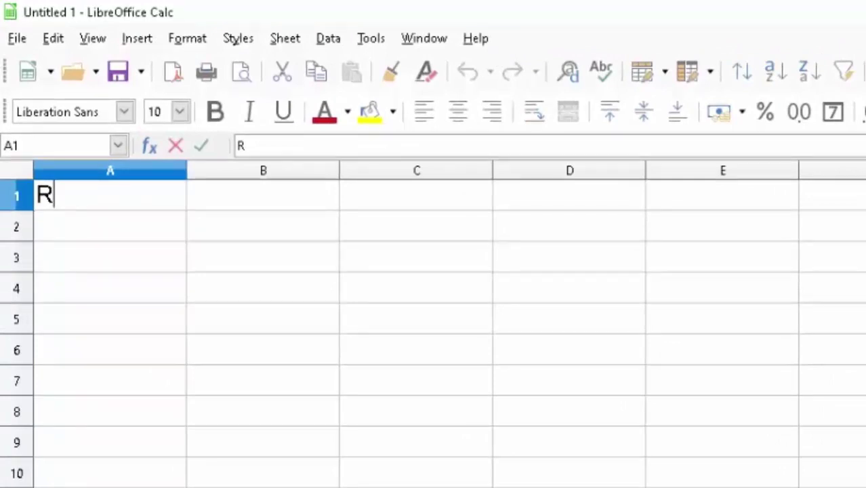
text(oll number)
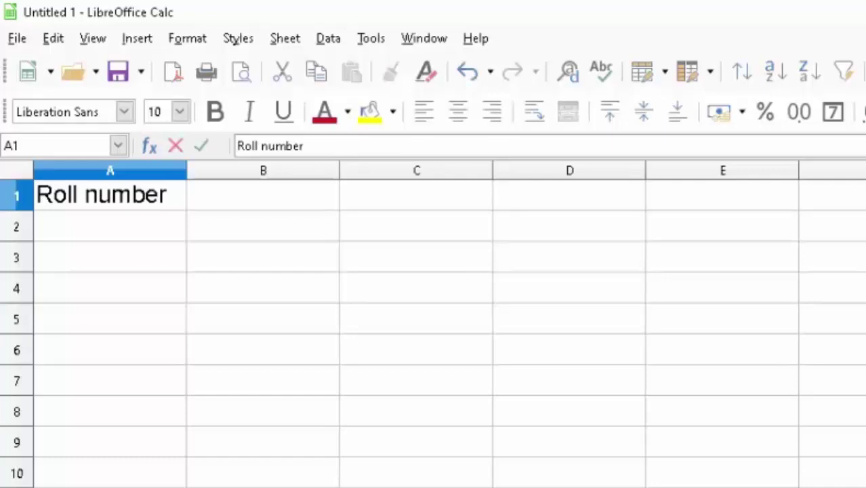
click(120, 373)
click(113, 207)
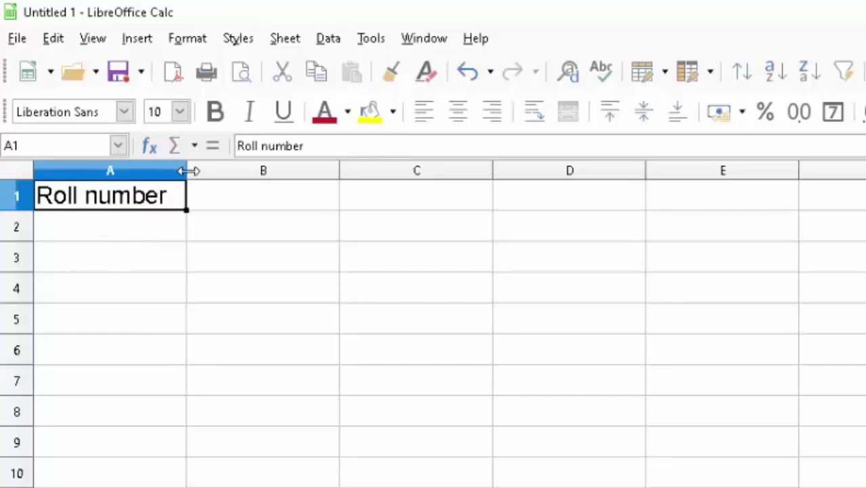
drag(189, 171, 195, 170)
click(110, 264)
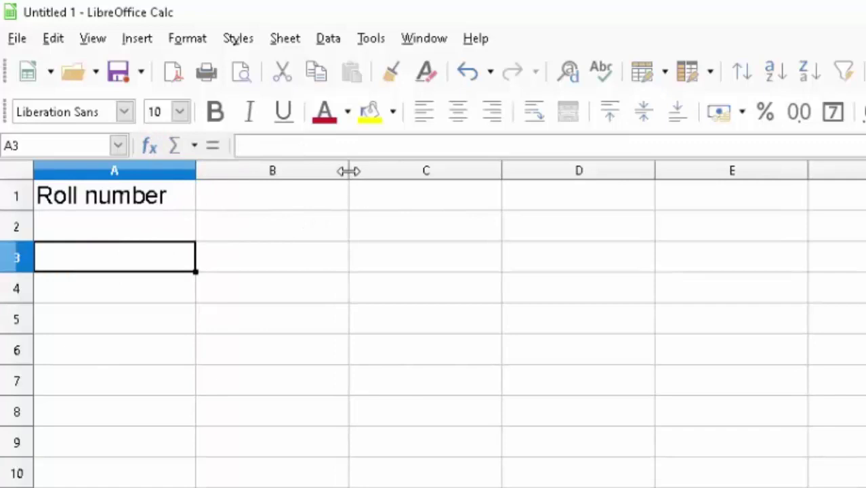
drag(348, 171, 348, 170)
drag(504, 171, 505, 172)
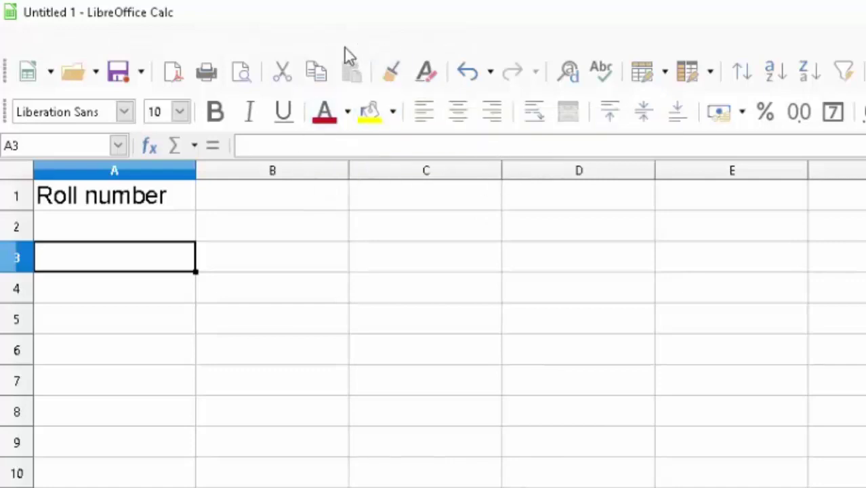
click(102, 43)
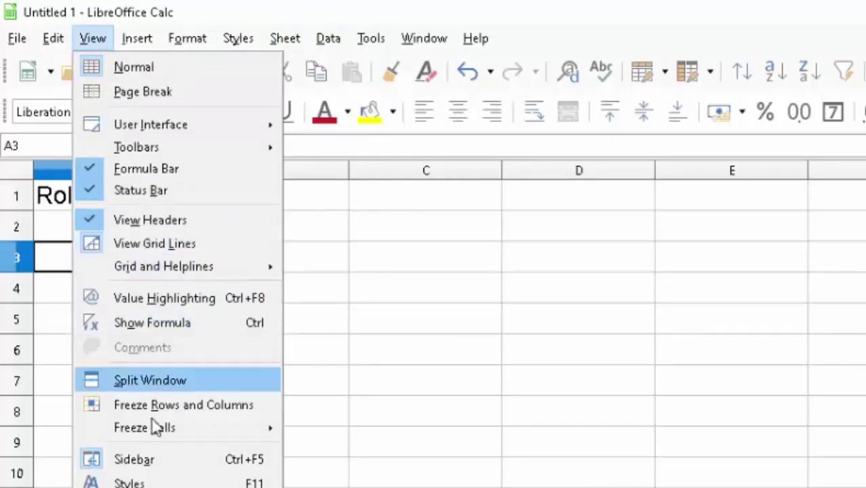
key(Escape)
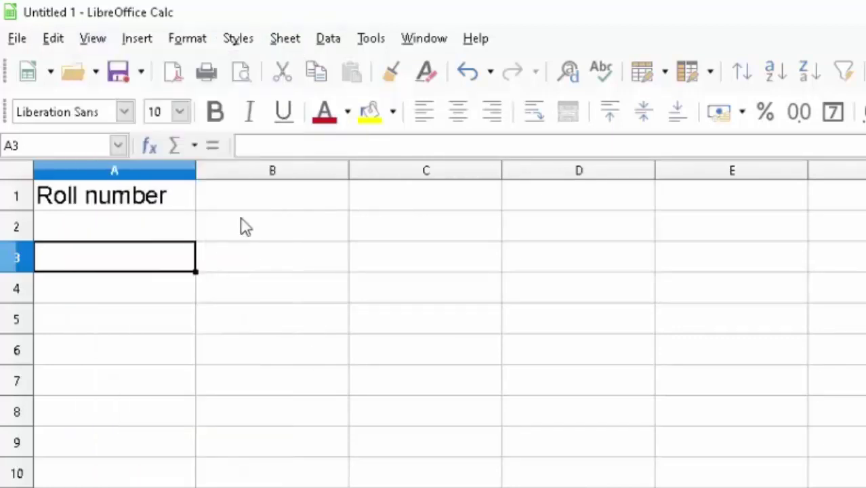
- Enter 'Student Name' in B1 and widen column B to fit it
click(250, 204)
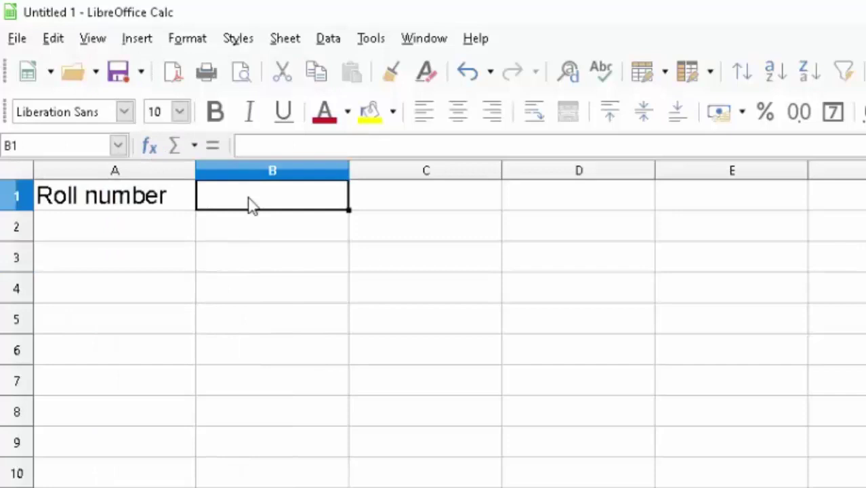
text(Stu)
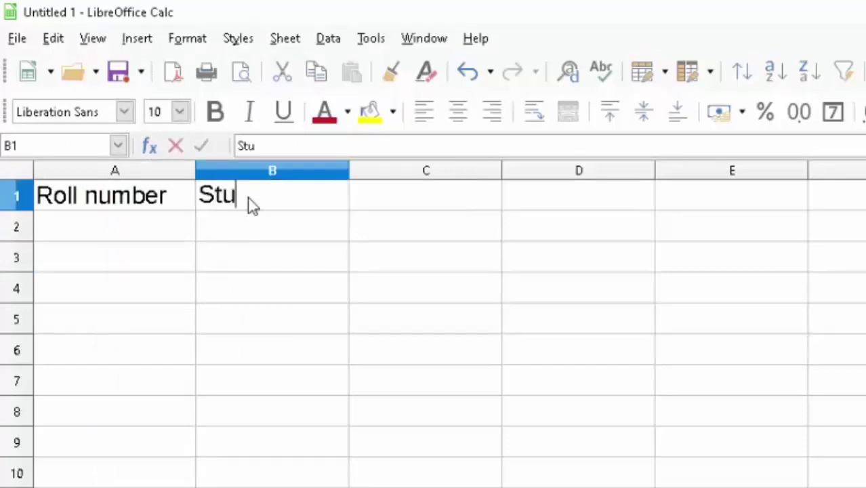
text(dent)
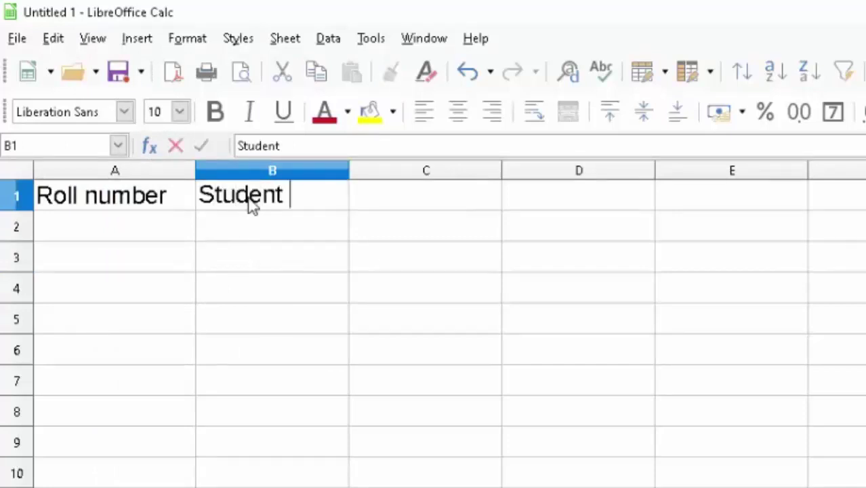
text( Name)
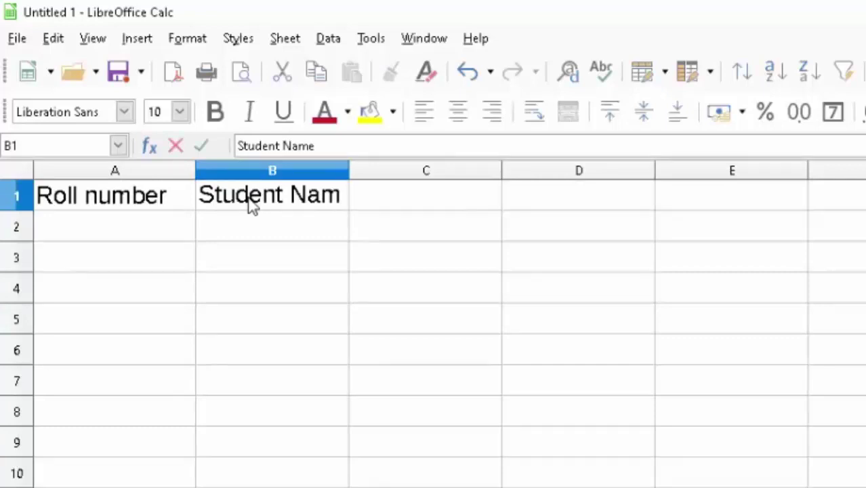
click(277, 364)
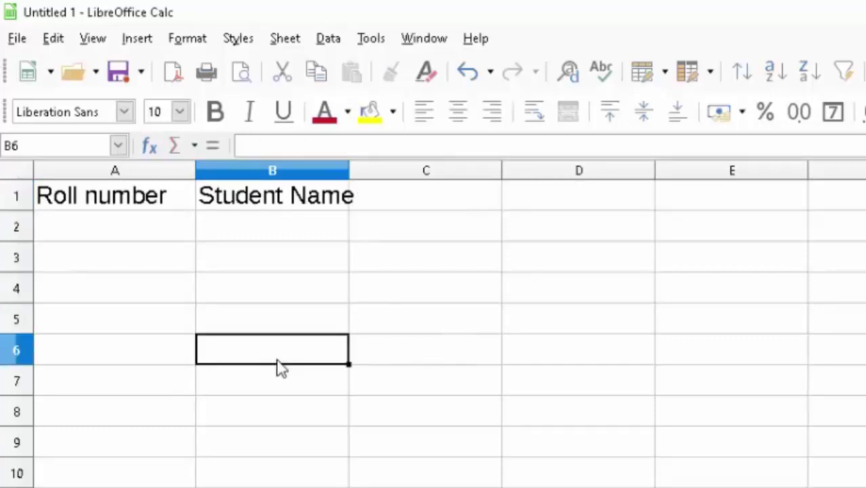
drag(348, 173, 374, 173)
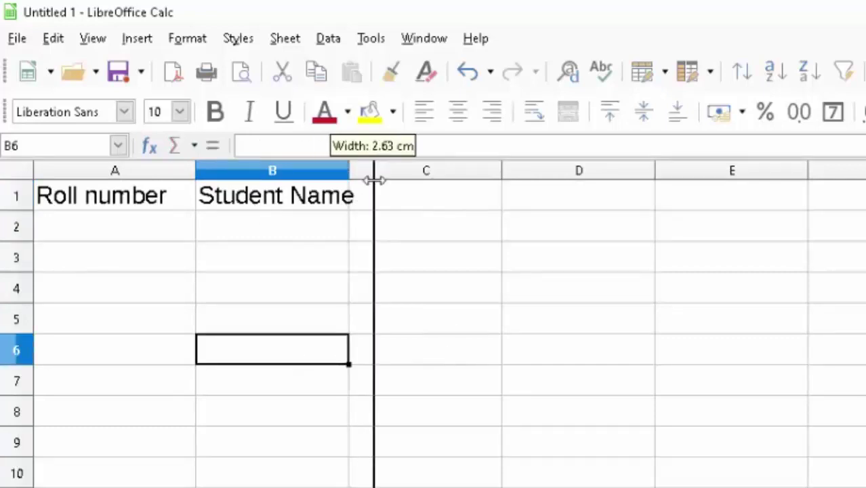
- Select the name cells B2:B8 and bring up the Data menu
click(310, 233)
drag(310, 254, 304, 409)
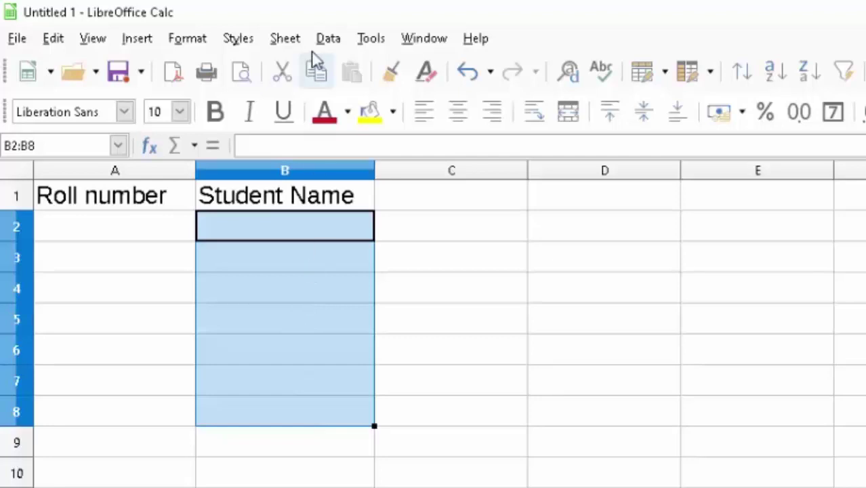
click(340, 40)
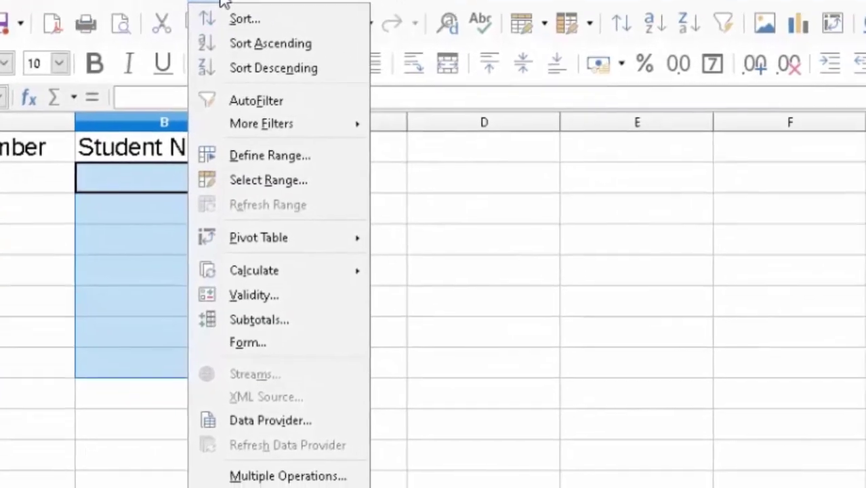
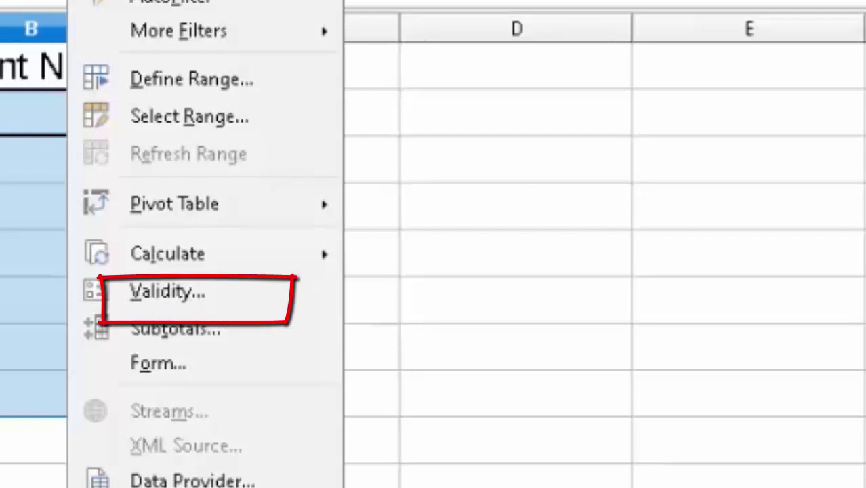
- Open Data > Validity for the selected Student Name cells B2:B8
click(205, 298)
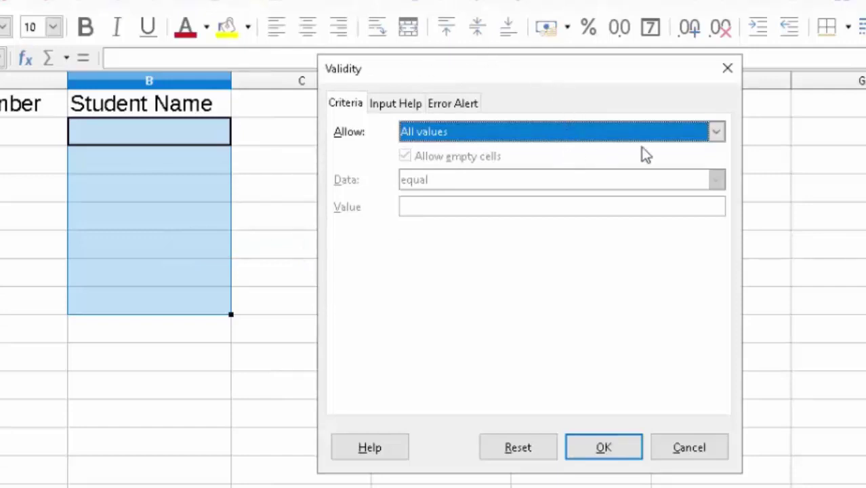
- Set Allow to List and enter the seven student names as entries, one per line
click(718, 134)
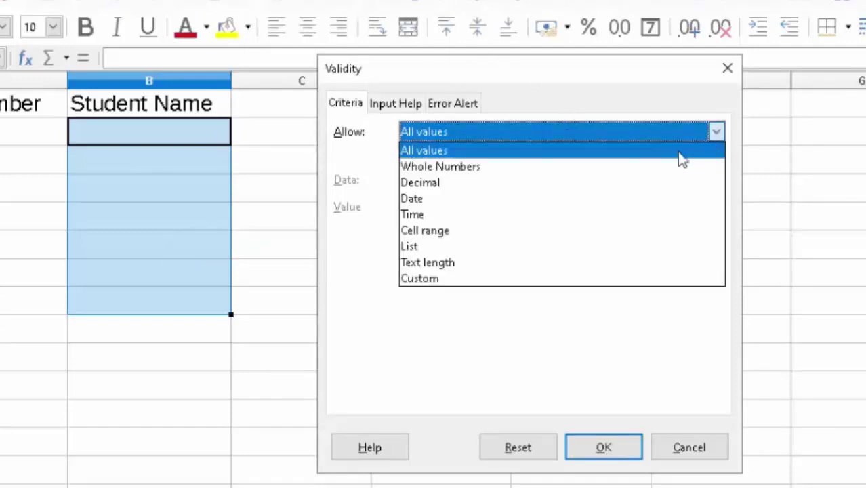
click(577, 248)
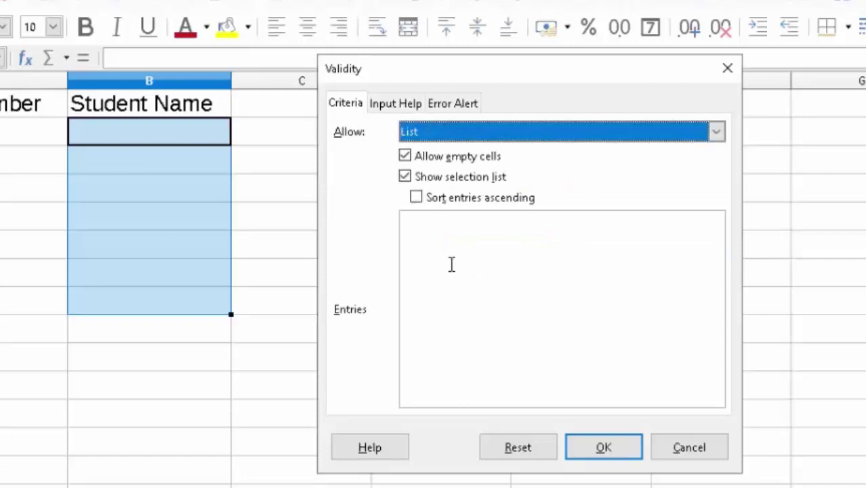
click(452, 264)
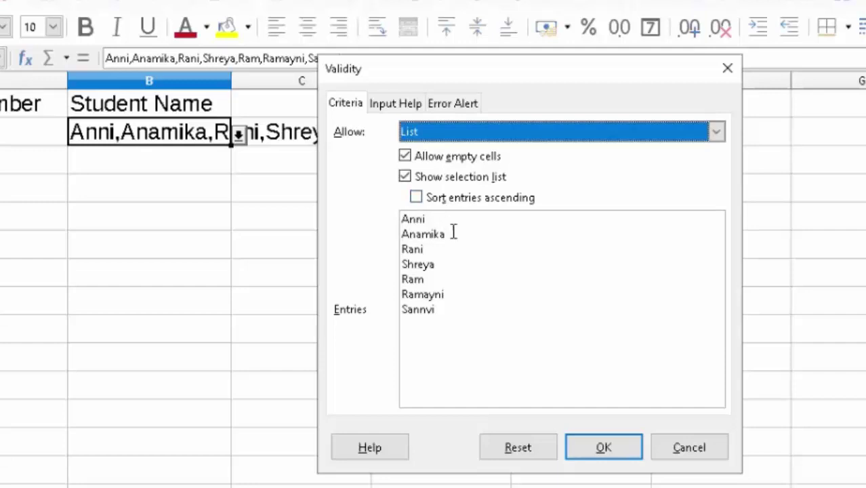
click(717, 134)
click(456, 311)
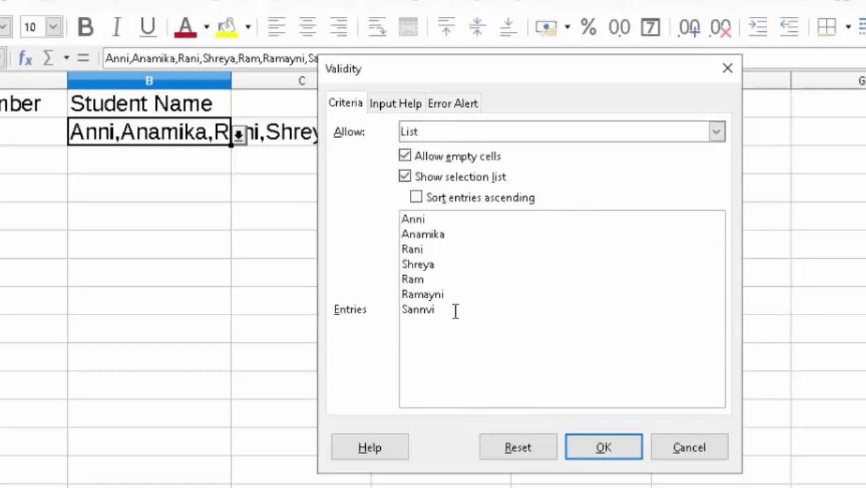
click(437, 217)
- Dismiss the Help Not Installed notice and confirm the seven-name list rule with OK
click(383, 449)
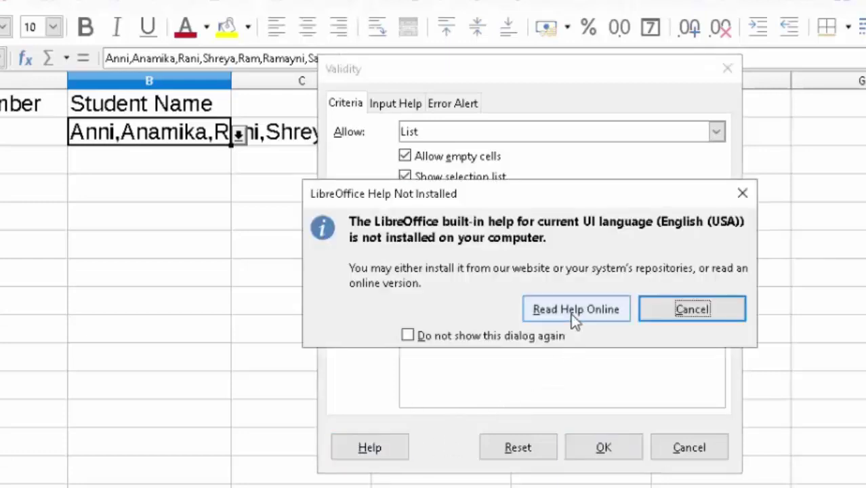
click(693, 309)
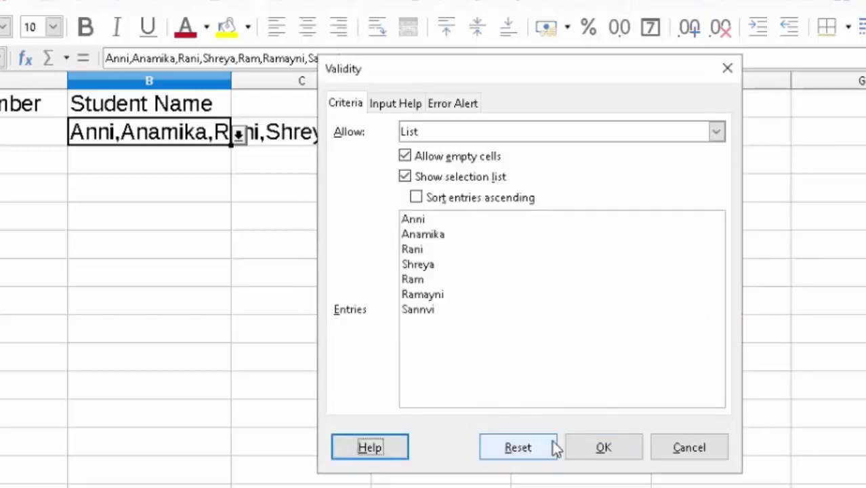
click(530, 448)
click(489, 335)
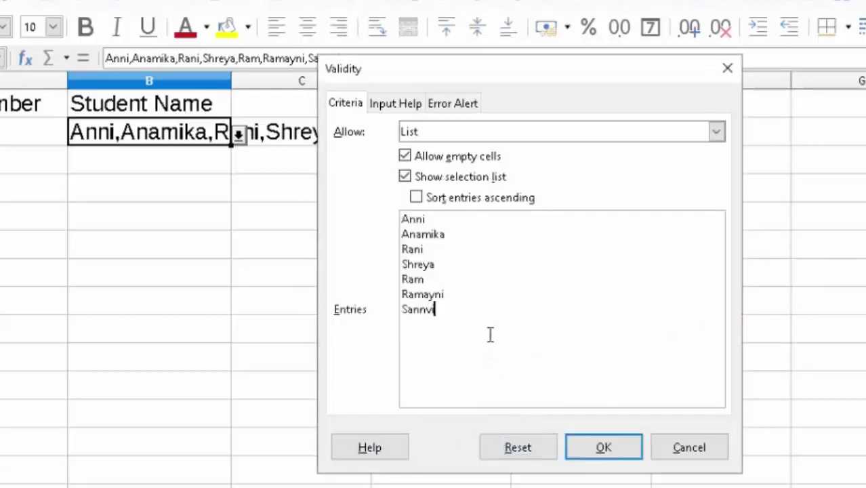
click(602, 448)
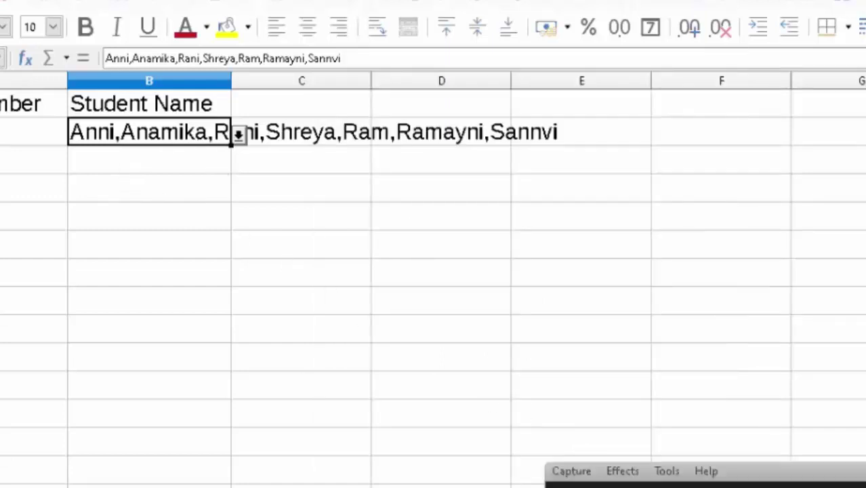
- Clear B2 and pick Anni from its name dropdown
key(Delete)
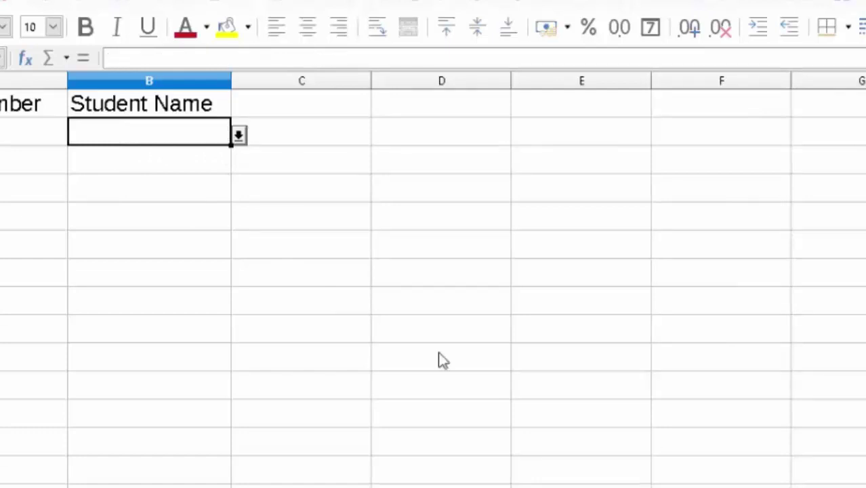
click(163, 182)
click(169, 135)
click(238, 135)
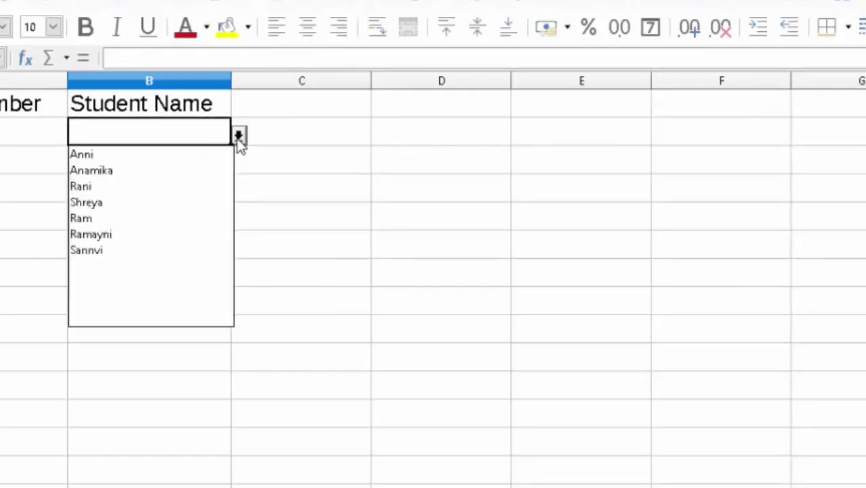
click(86, 156)
- Pick Anamika for B3 and Rani for B4 from the dropdowns, then select B2:B8
click(123, 163)
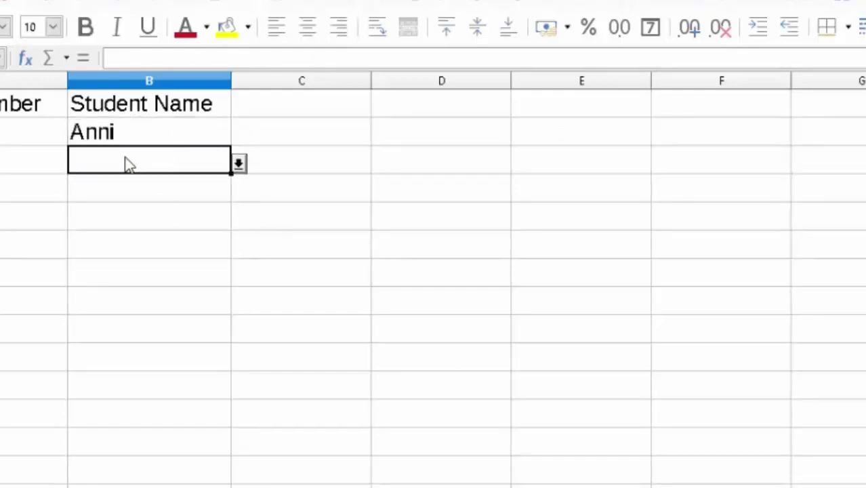
click(239, 166)
click(111, 205)
click(137, 196)
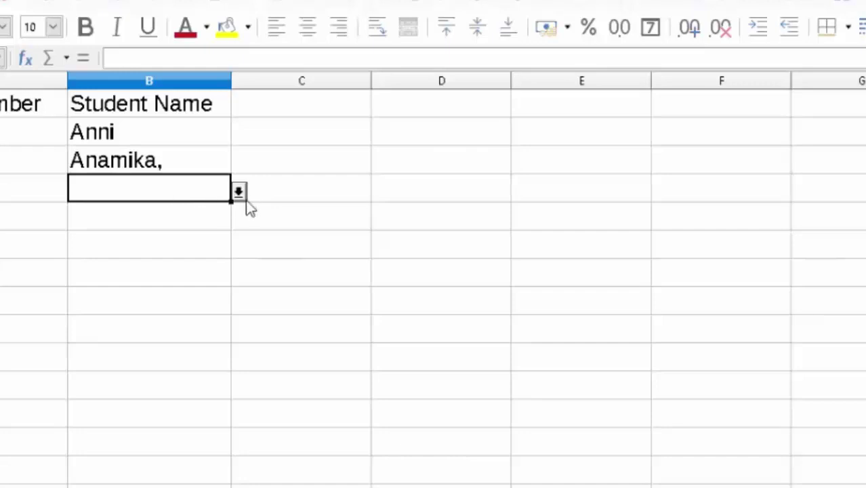
click(237, 194)
click(85, 245)
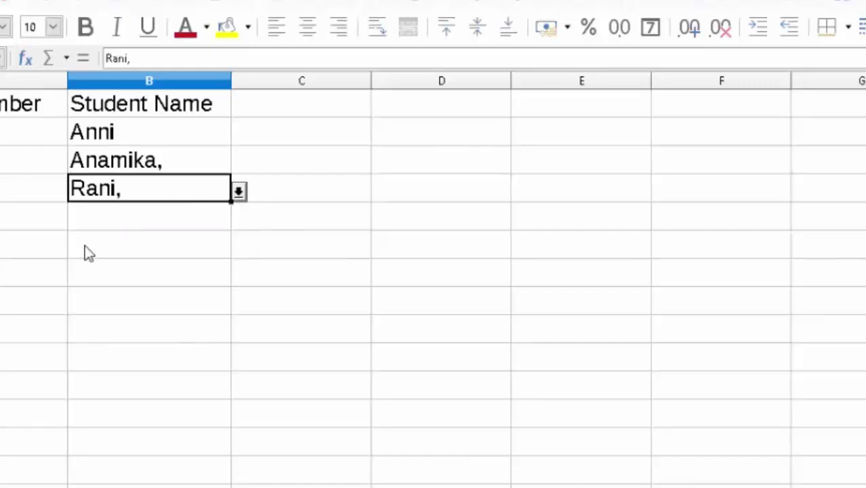
click(118, 243)
click(129, 221)
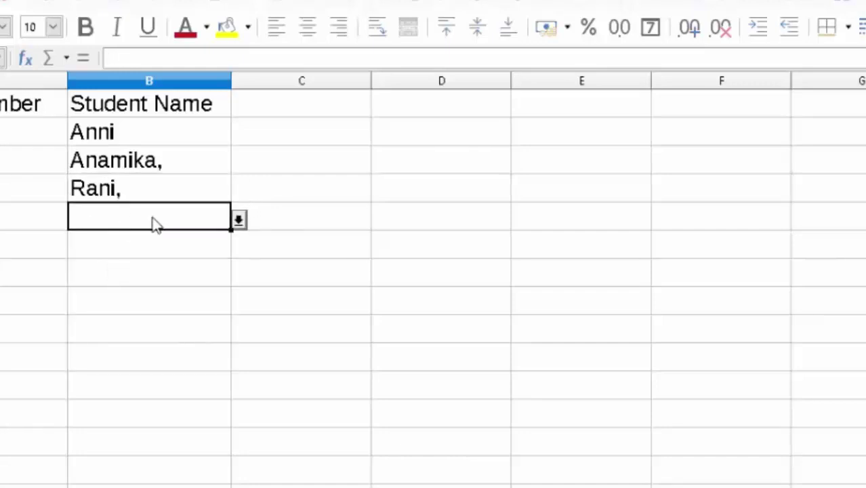
drag(132, 138, 135, 287)
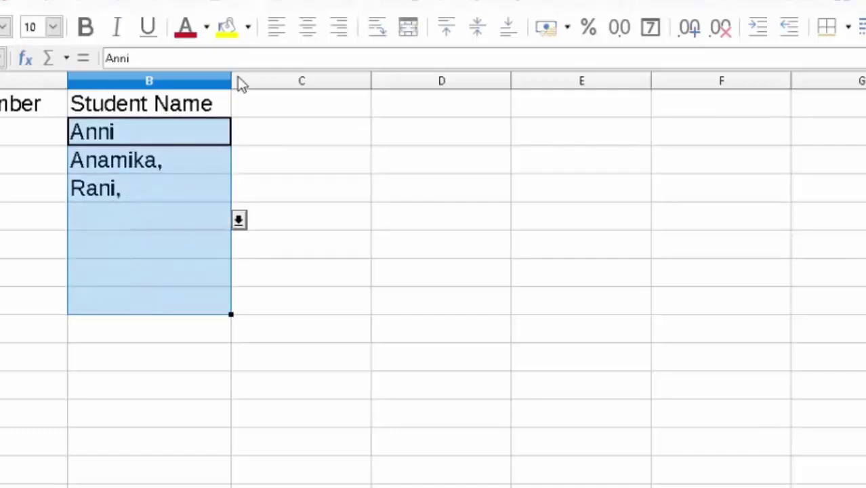
click(204, 1)
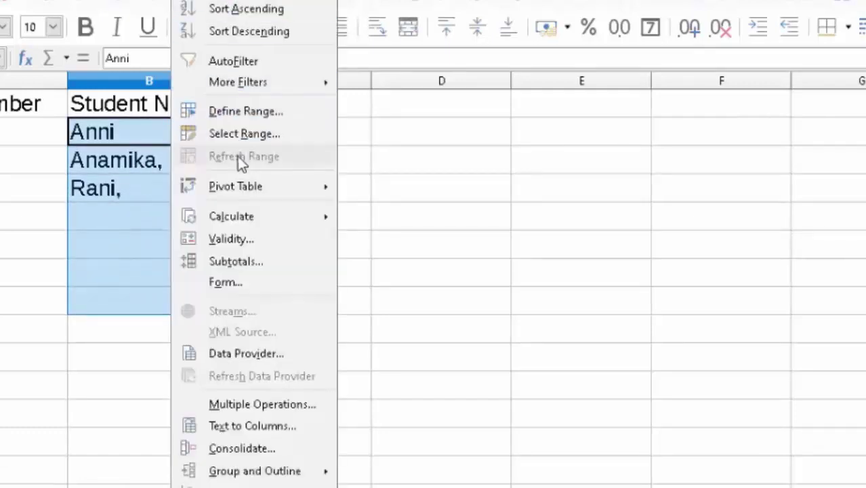
mouse_move(244, 216)
click(245, 238)
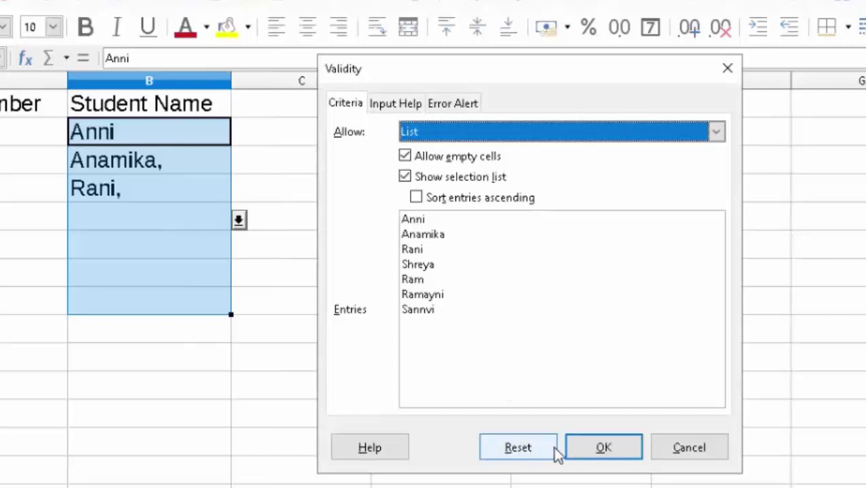
click(627, 453)
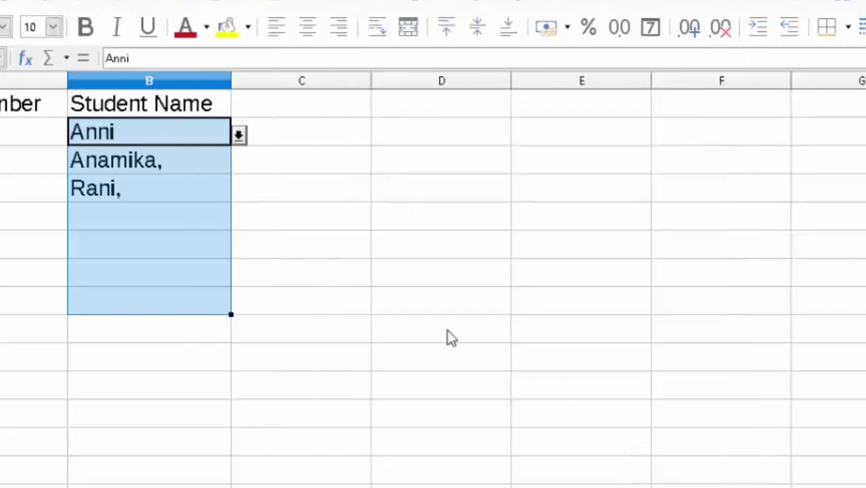
click(151, 209)
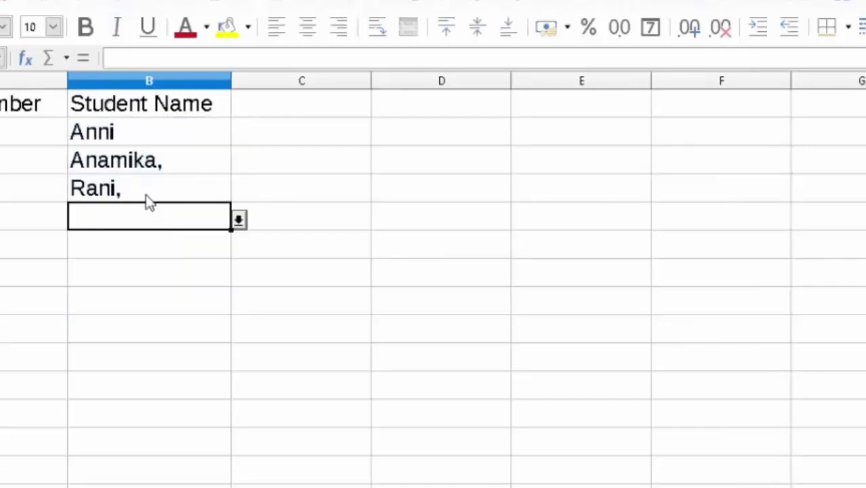
- Reapply the List validity rule with the seven names to B2:B8
drag(140, 136, 139, 302)
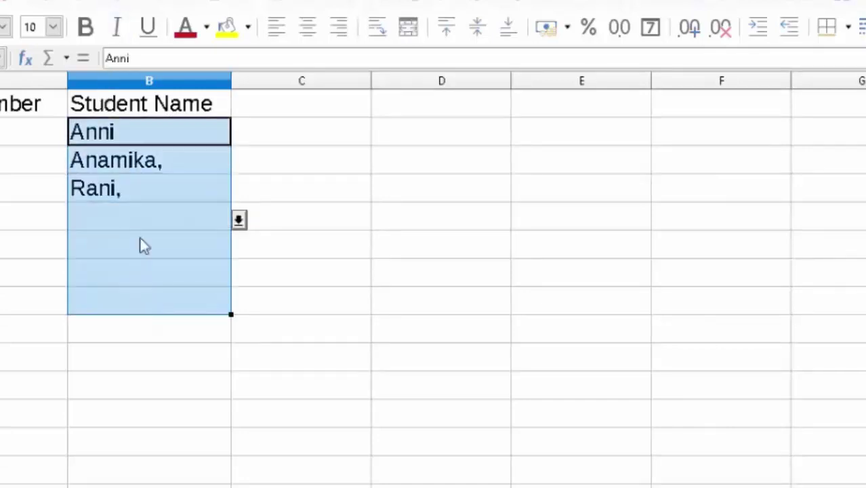
key(alt+d)
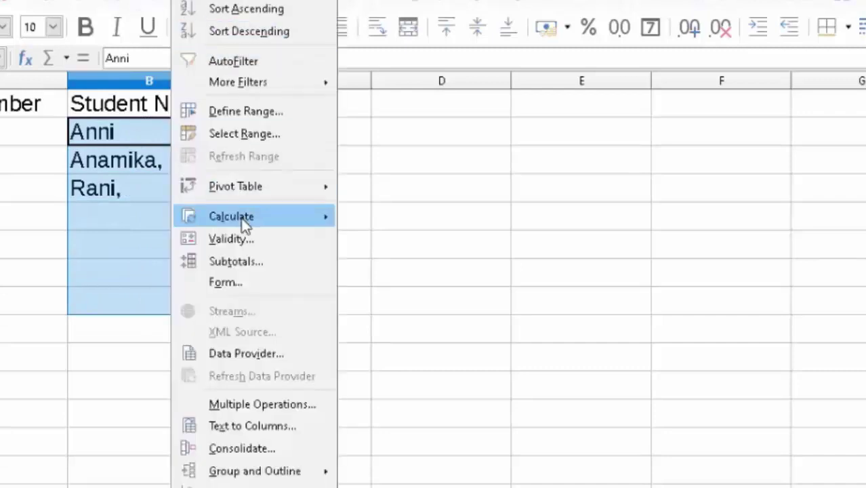
click(230, 239)
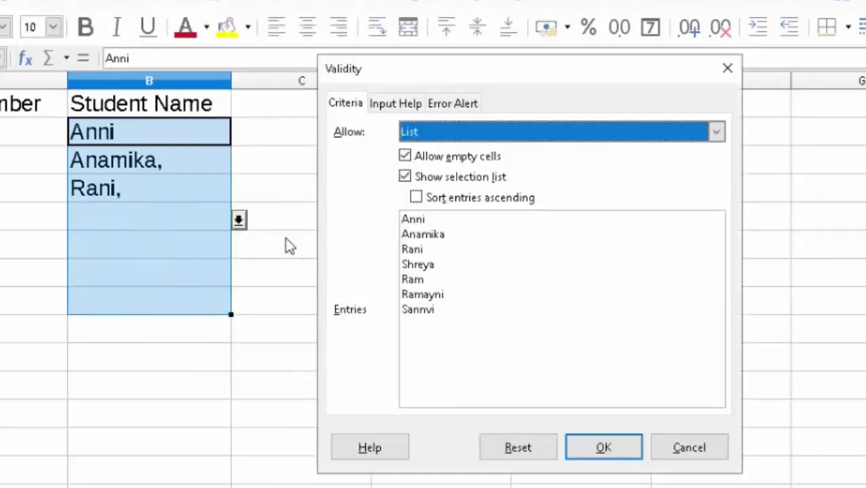
click(449, 303)
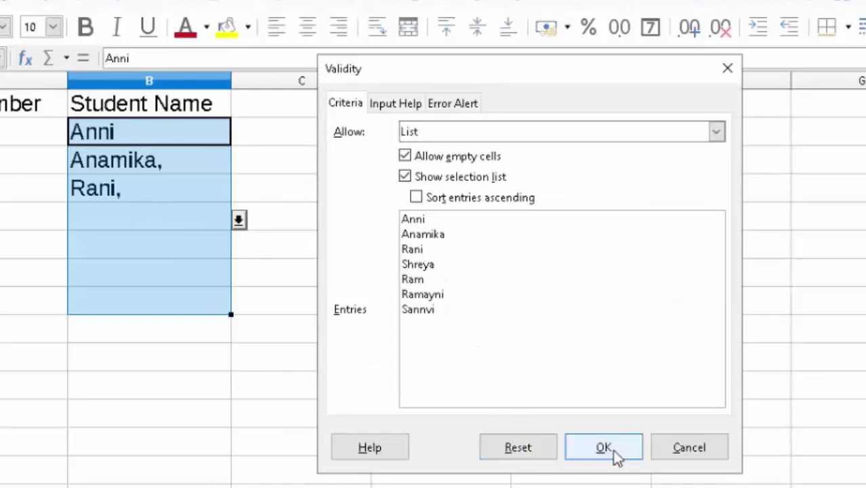
click(717, 132)
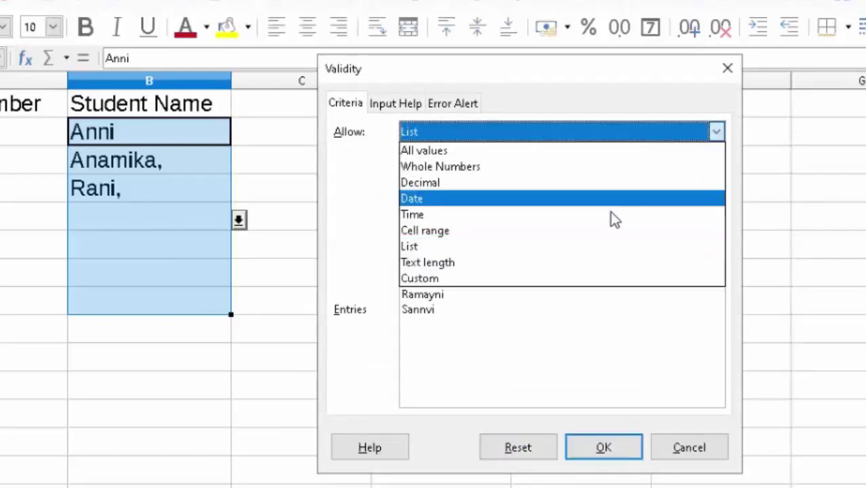
click(558, 253)
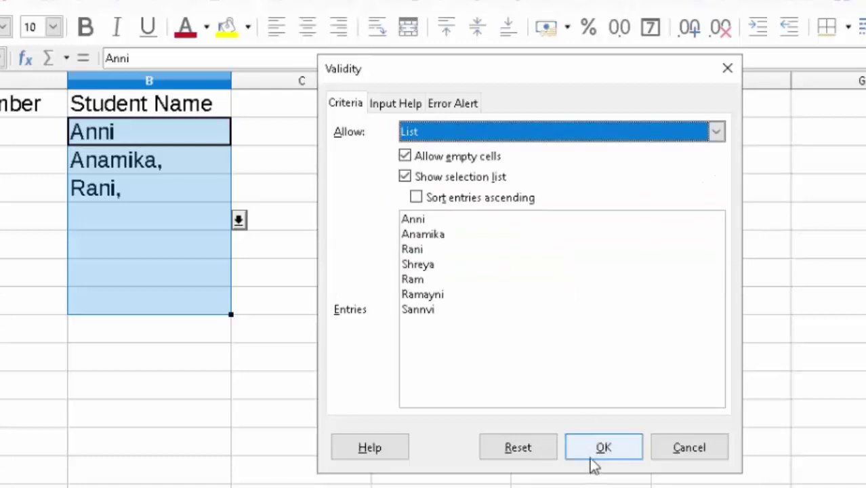
click(518, 448)
click(597, 450)
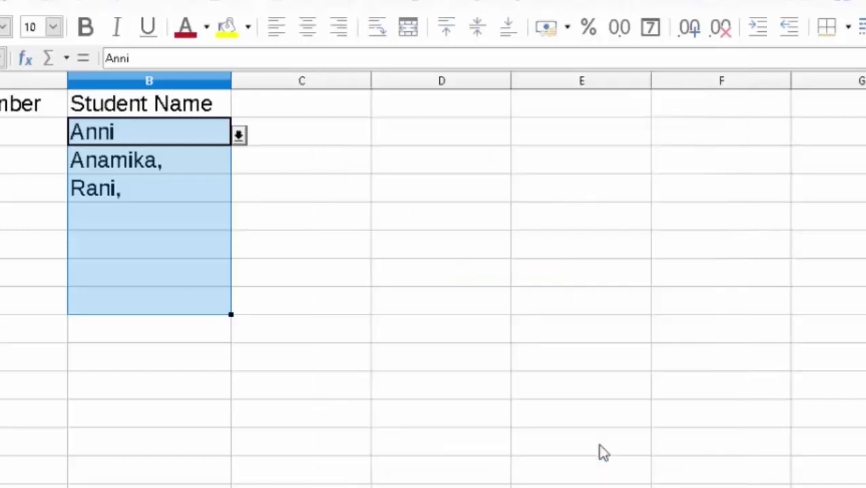
- Clear the old comma-separated names from column B
click(197, 255)
click(153, 166)
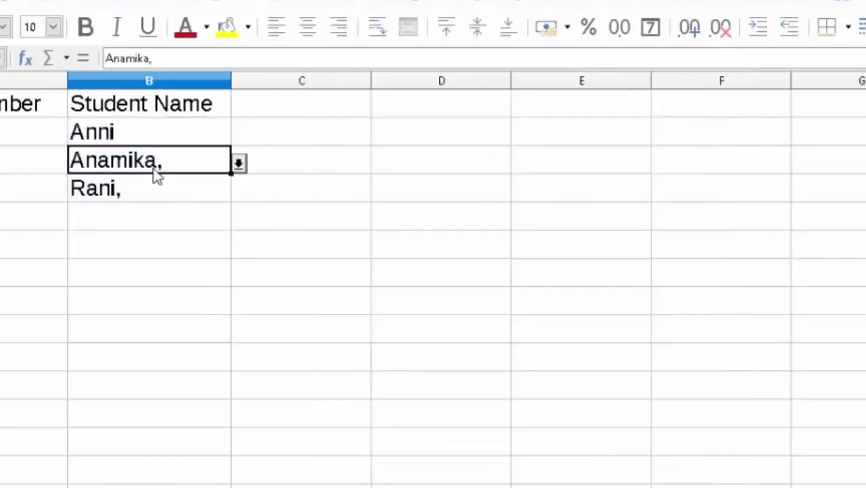
drag(157, 135, 151, 334)
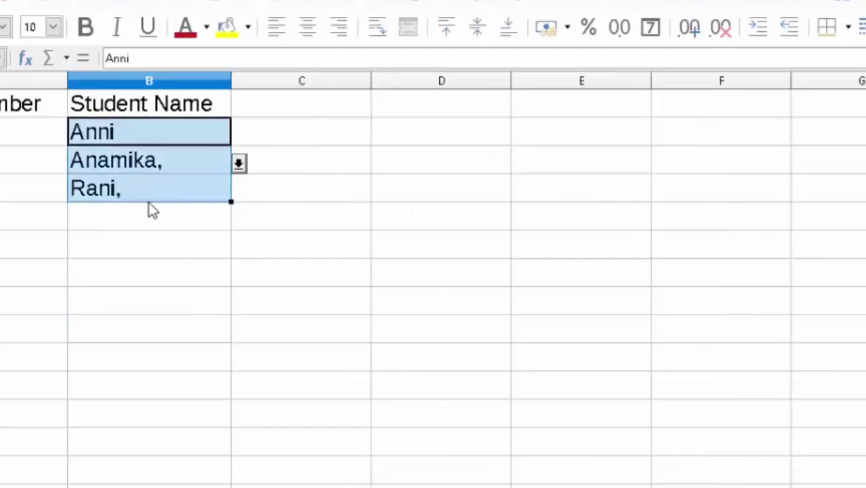
key(Delete)
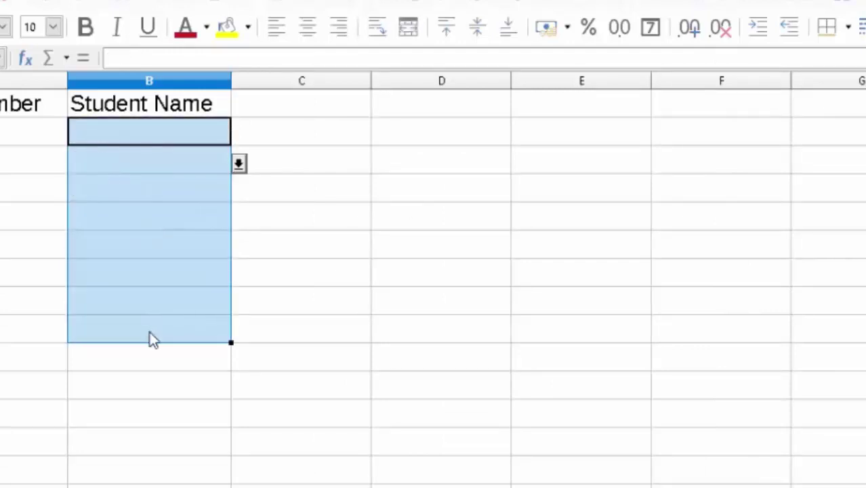
click(126, 283)
- Pick Anni, Anamika, Rani and Shreya from the dropdowns in B2 to B5
click(193, 139)
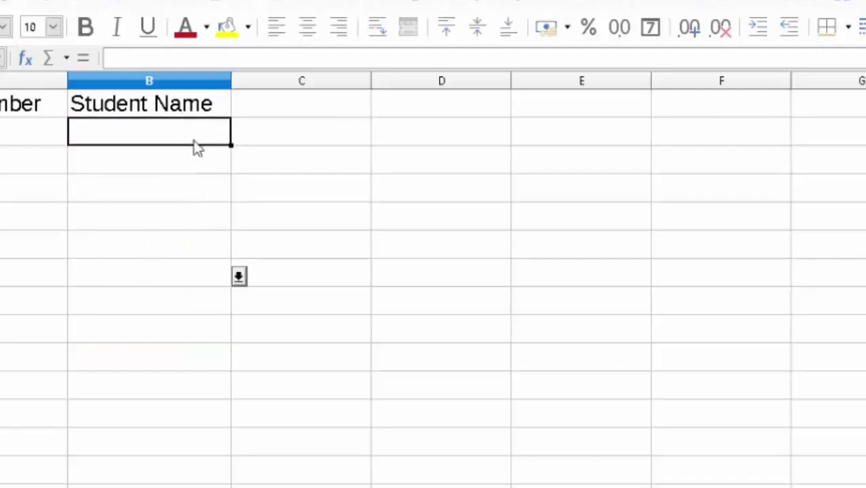
click(239, 137)
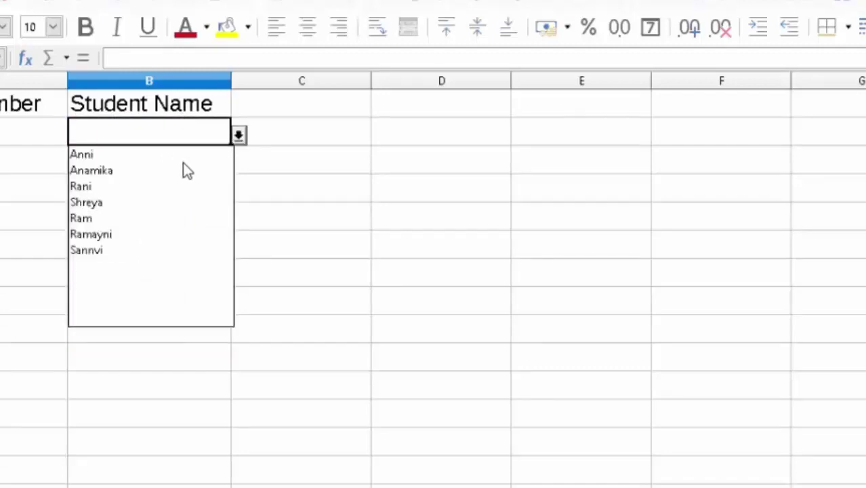
click(80, 156)
click(124, 163)
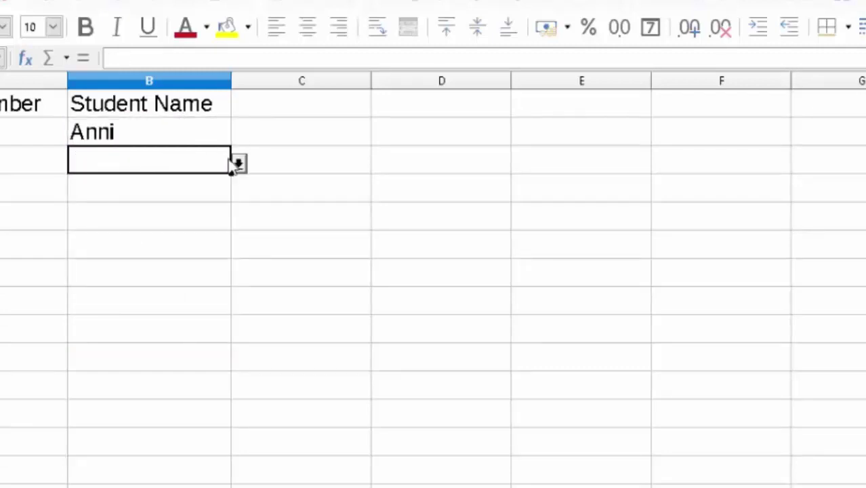
click(239, 164)
click(129, 201)
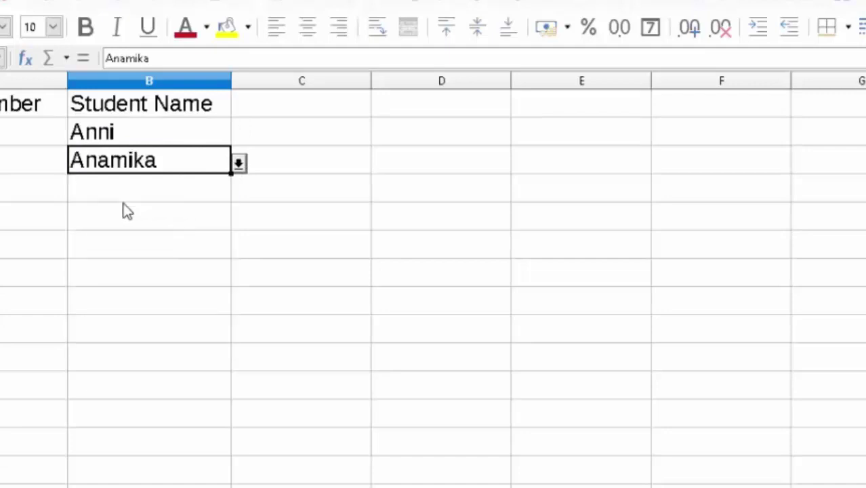
click(134, 189)
click(238, 192)
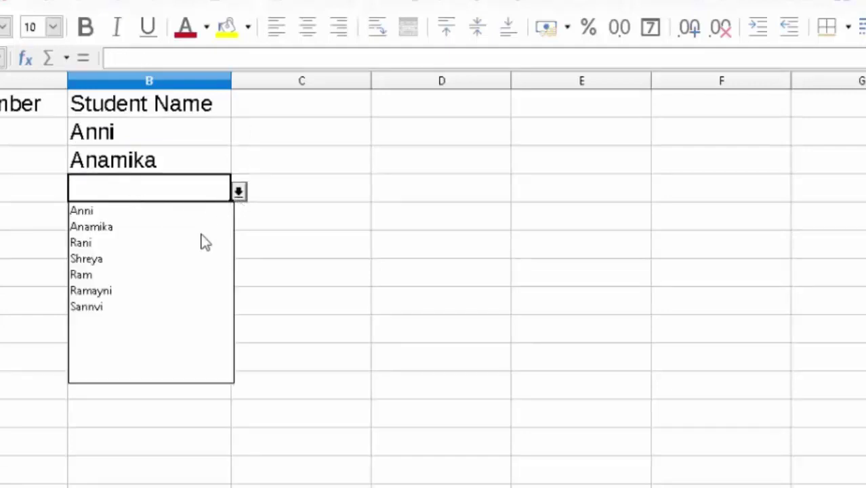
click(78, 243)
click(136, 213)
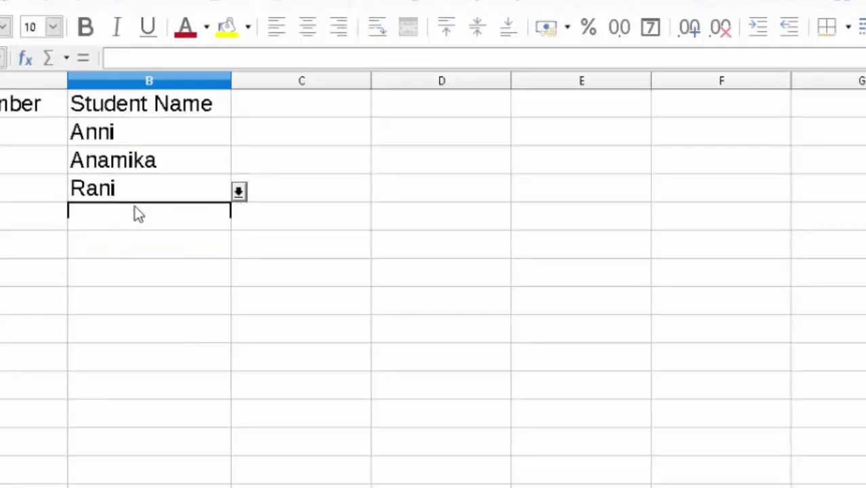
click(238, 220)
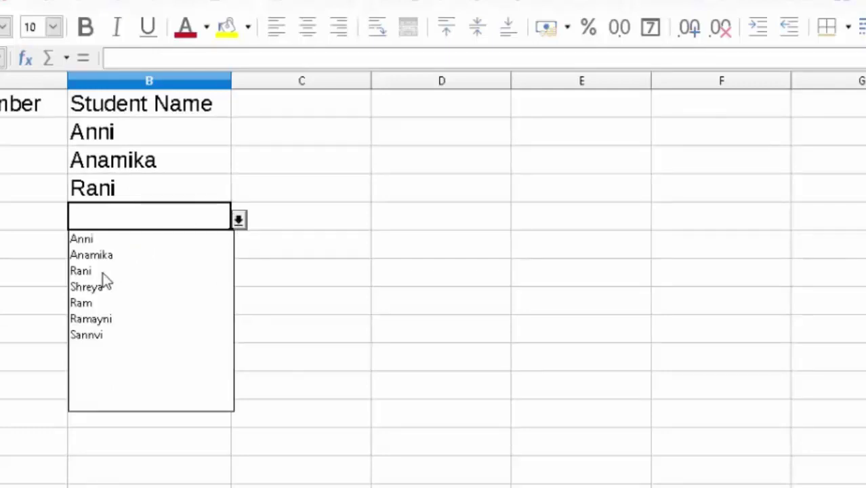
click(100, 286)
- Pick Ram, Ramayni and Sannvi from the dropdowns in B6 to B8
click(134, 249)
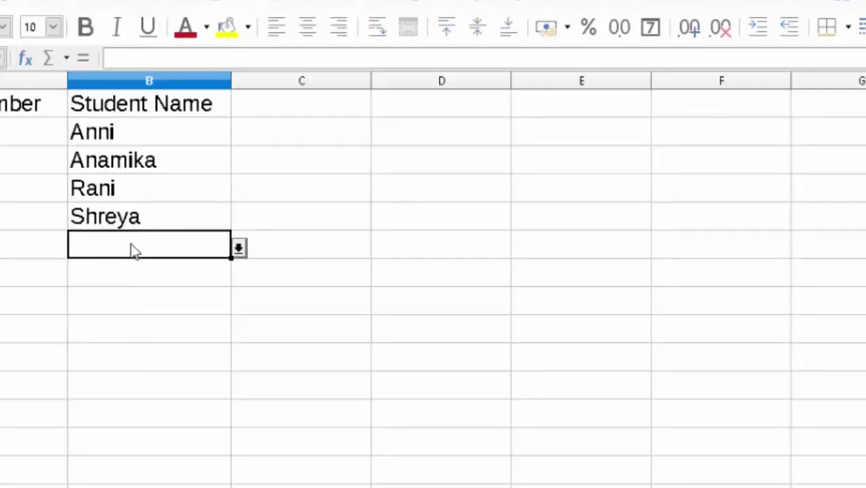
click(240, 249)
click(124, 332)
click(136, 273)
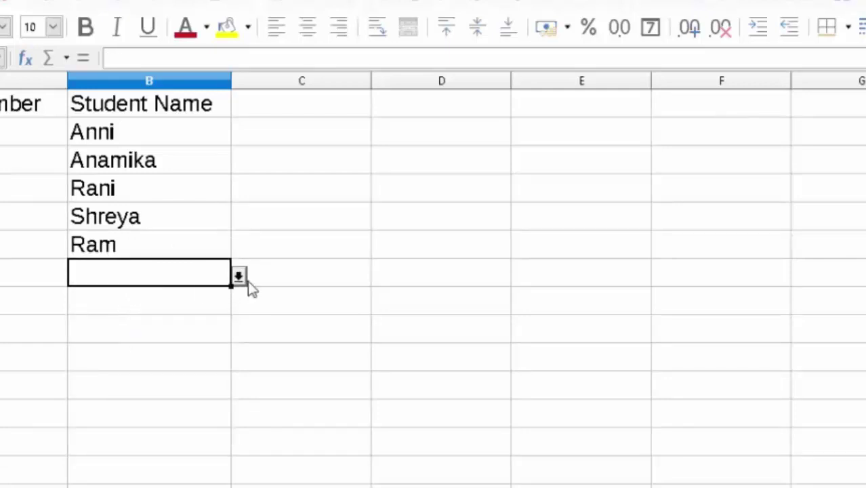
click(248, 286)
click(202, 283)
click(239, 277)
click(93, 381)
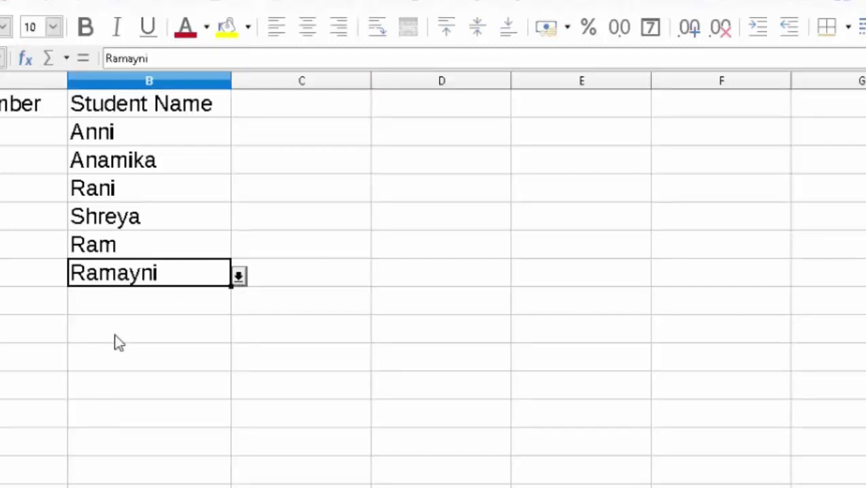
click(129, 309)
click(238, 305)
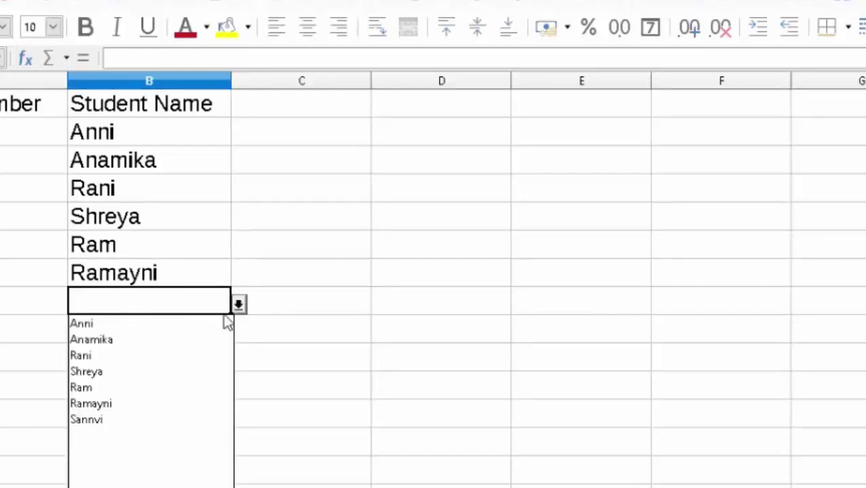
click(116, 423)
click(34, 131)
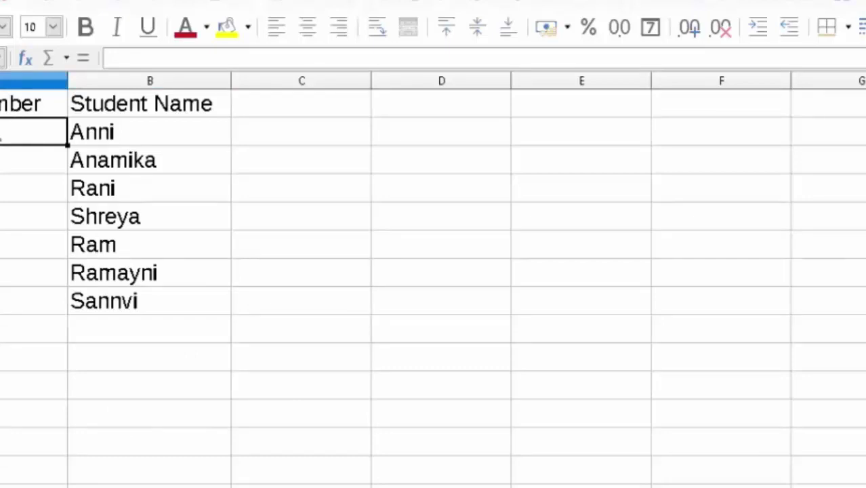
- Enter roll numbers 1 and 2 in A2:A3 and fill the series down to 7 in A8
text(1)
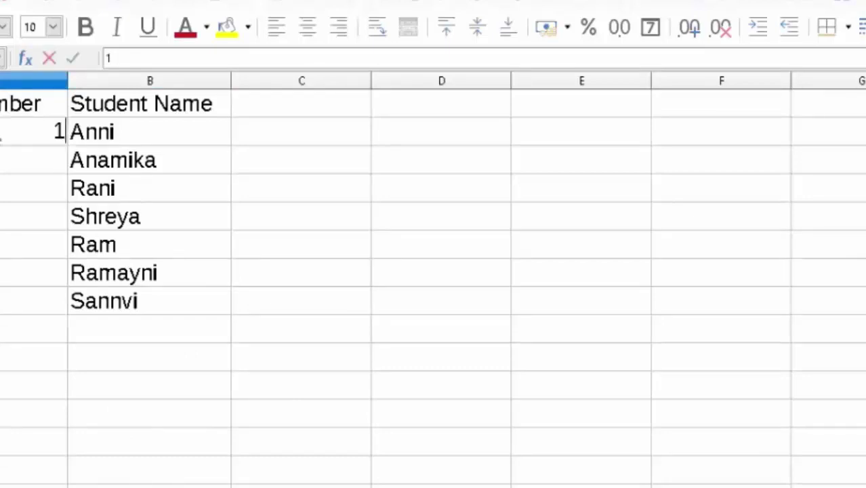
key(Return)
text(2)
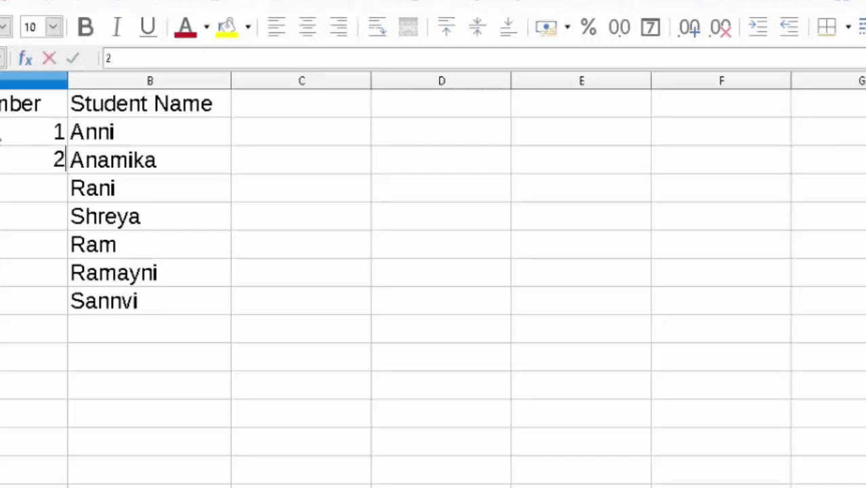
drag(3, 135, 5, 158)
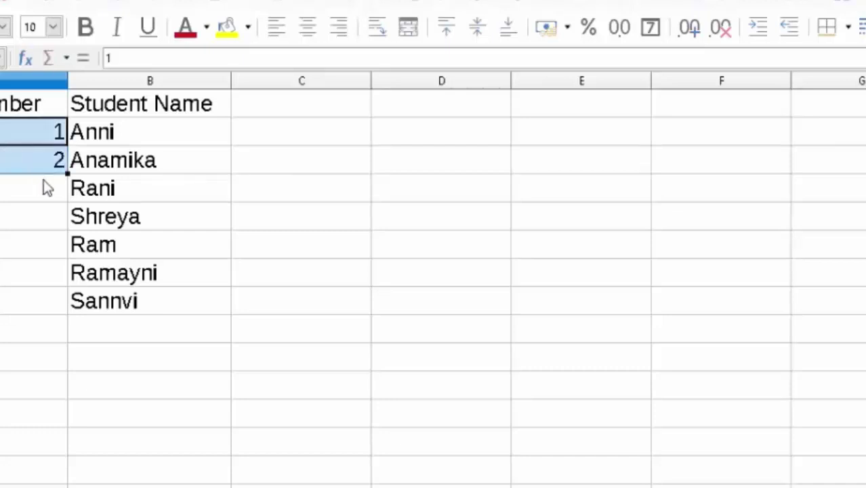
drag(65, 175, 65, 313)
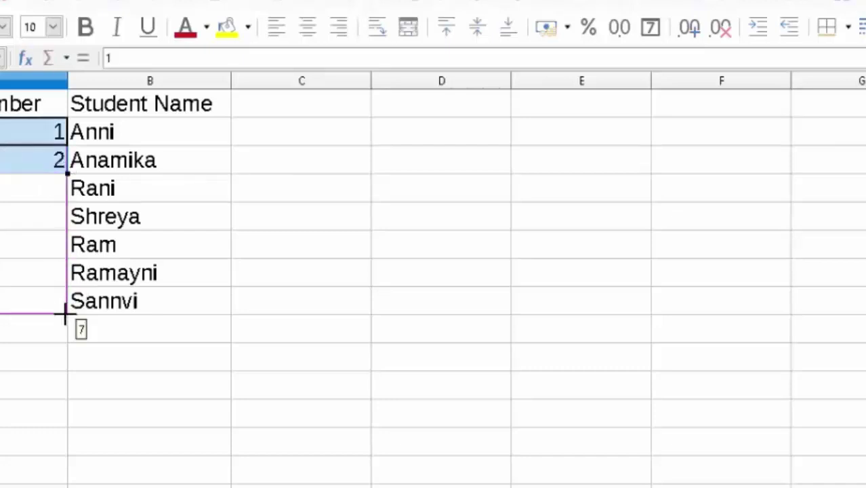
click(277, 112)
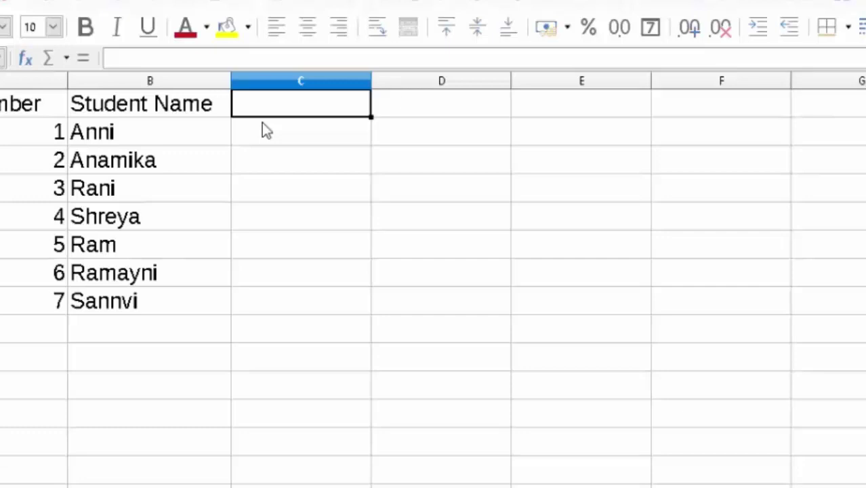
- Type headings Hindi through Average in C1:H1 and fill C2:F8 with =RANDBETWEEN(35,98)
text(Hin)
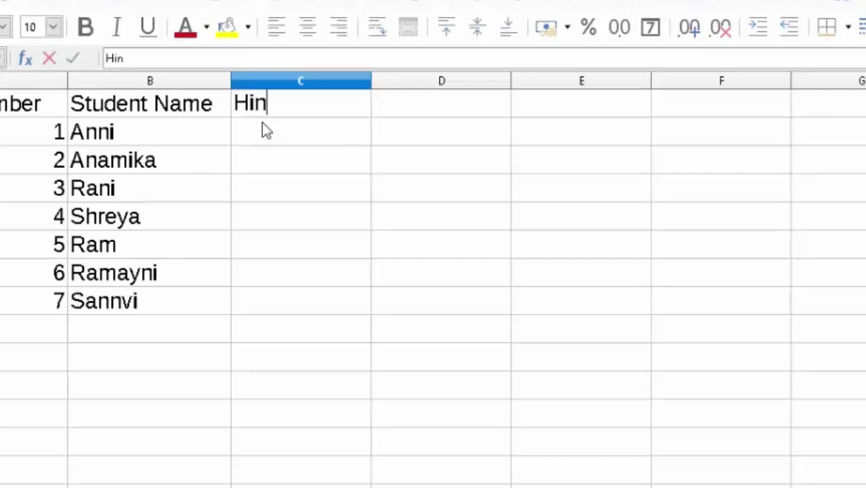
text(di)
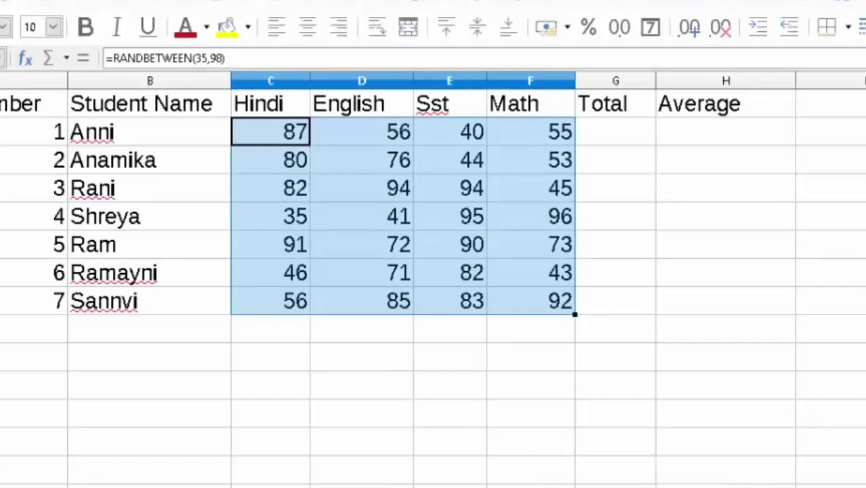
click(383, 469)
click(452, 449)
click(546, 442)
double_click(552, 448)
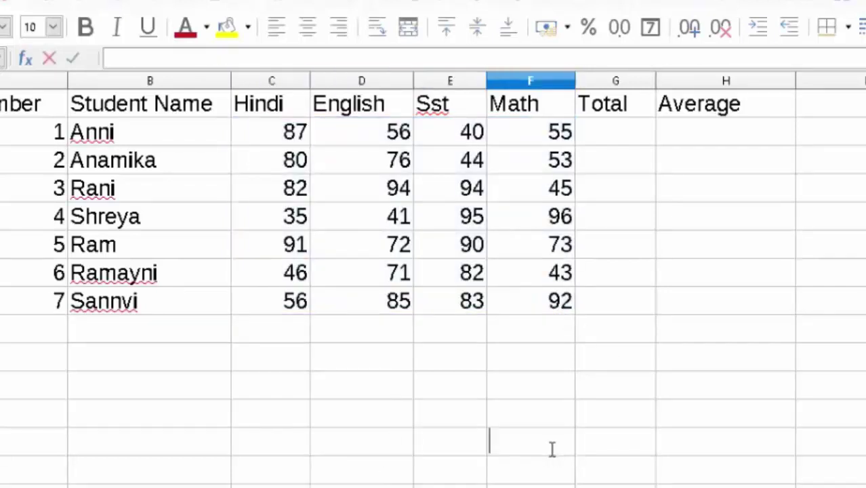
click(449, 455)
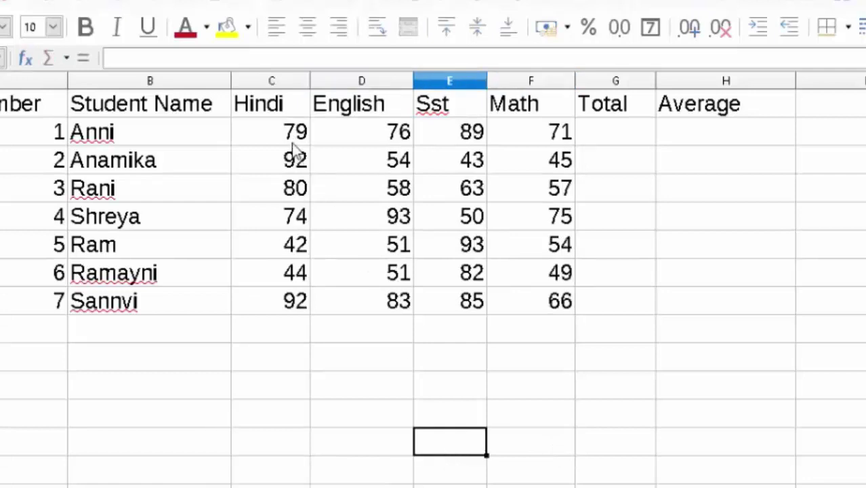
- Copy the subject marks range C2:F8
drag(297, 134, 519, 319)
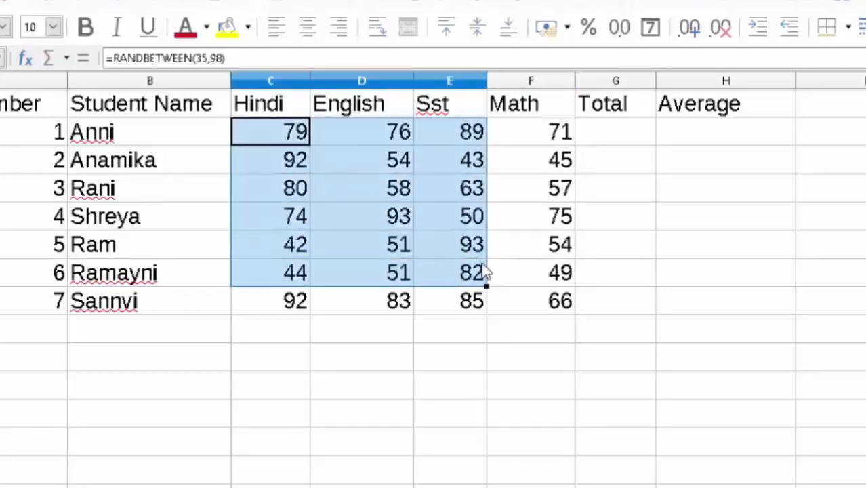
right_click(417, 304)
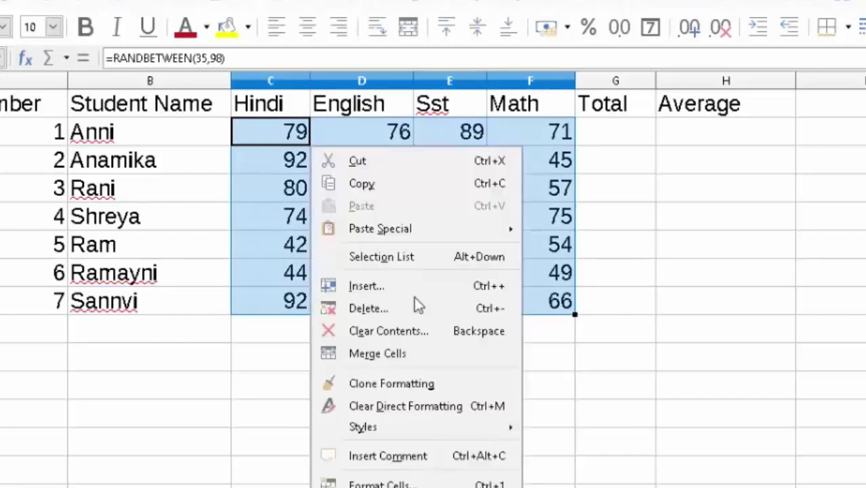
key(Down)
key(Down)
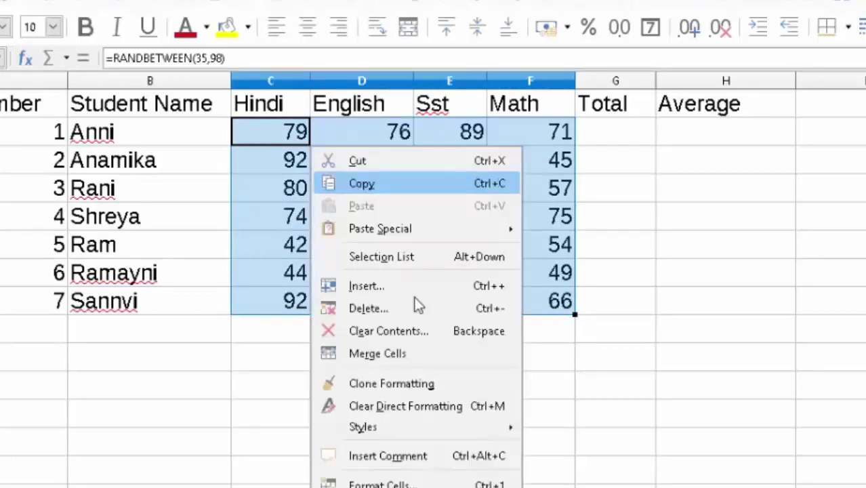
key(Return)
- Paste the marks back over C2:F8 as numbers only, confirming the overwrite
right_click(419, 305)
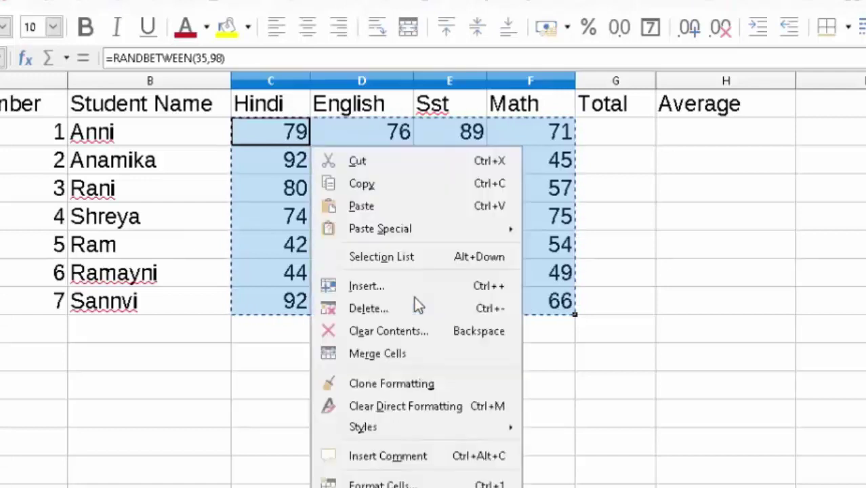
key(Down)
key(Down)
key(Down)
key(Down)
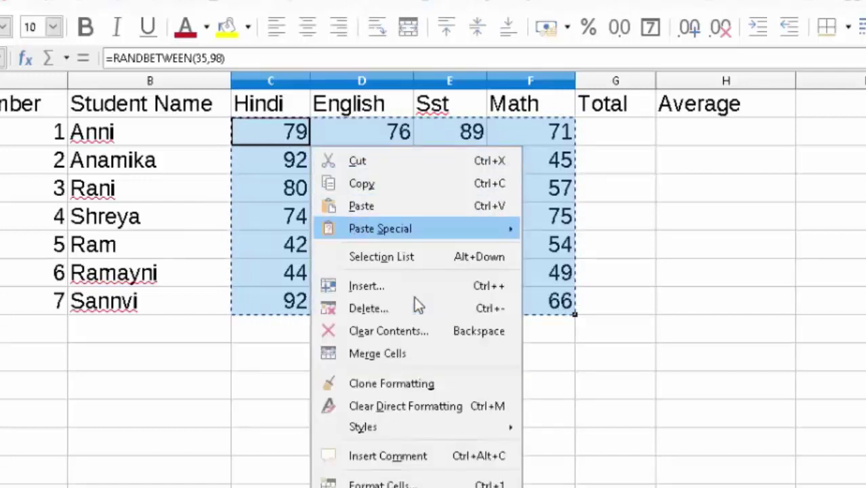
key(Right)
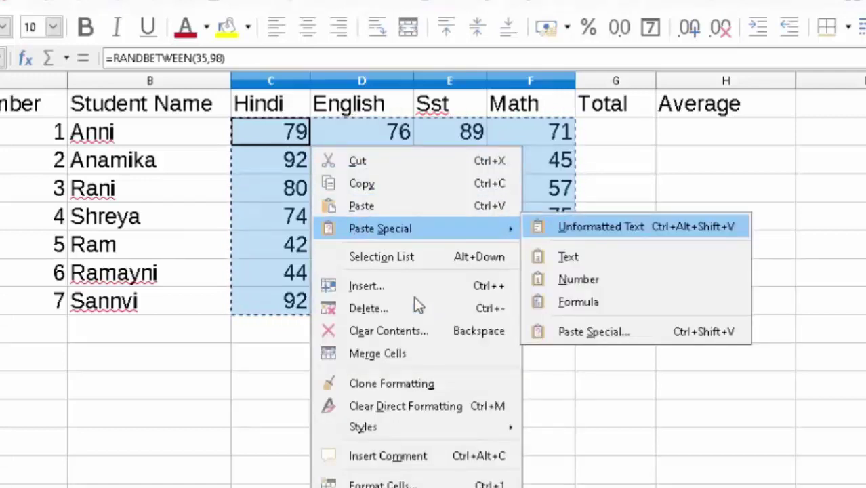
key(Down)
key(Down)
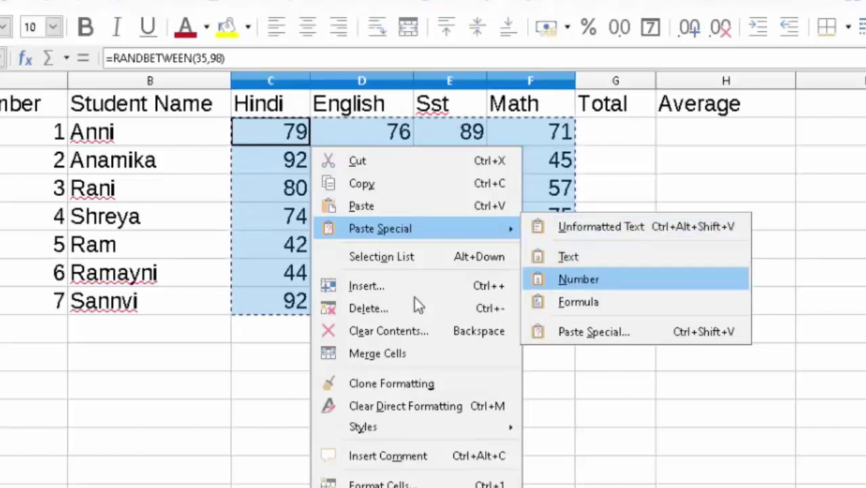
key(Return)
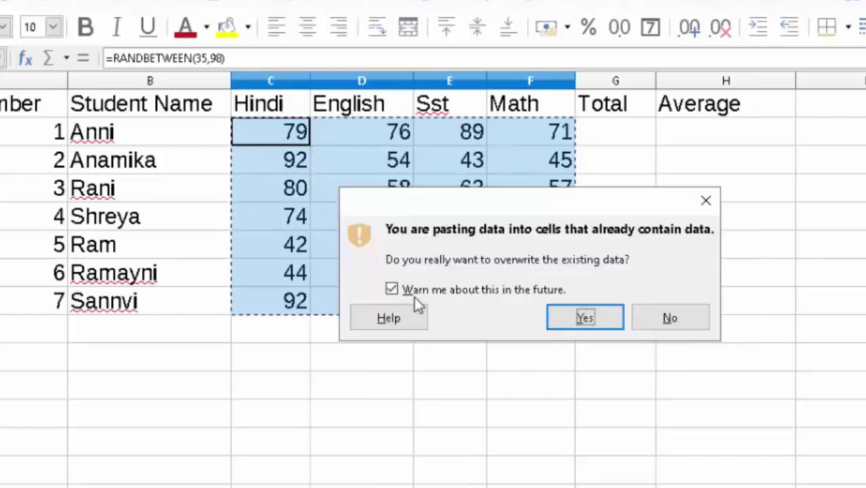
key(Return)
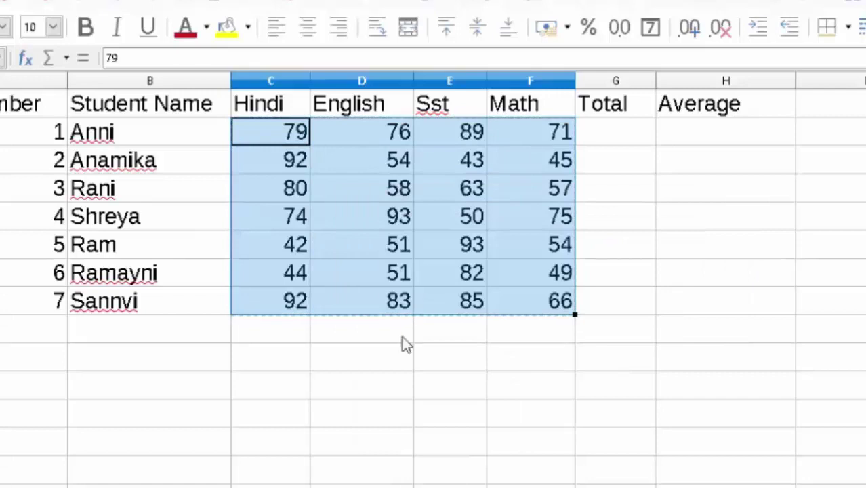
double_click(401, 387)
click(443, 415)
double_click(461, 437)
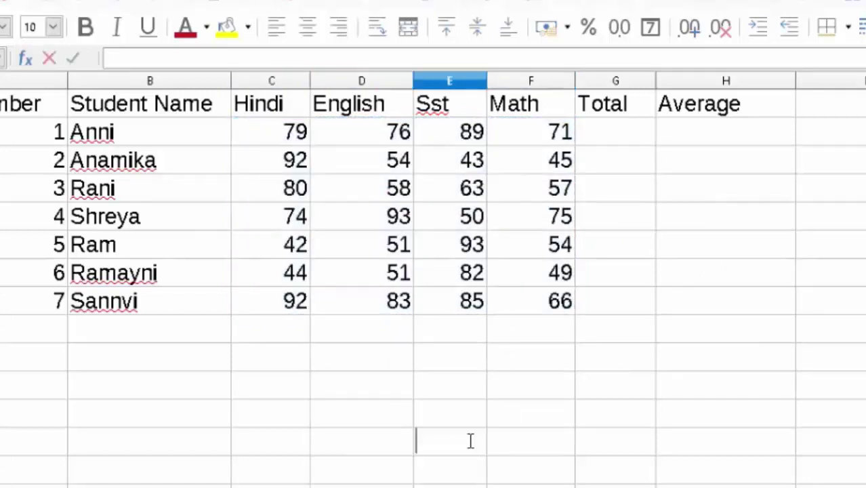
- Widen Total column G and clear the failed =sum #NAME? entry from G2
click(399, 444)
double_click(398, 444)
click(510, 437)
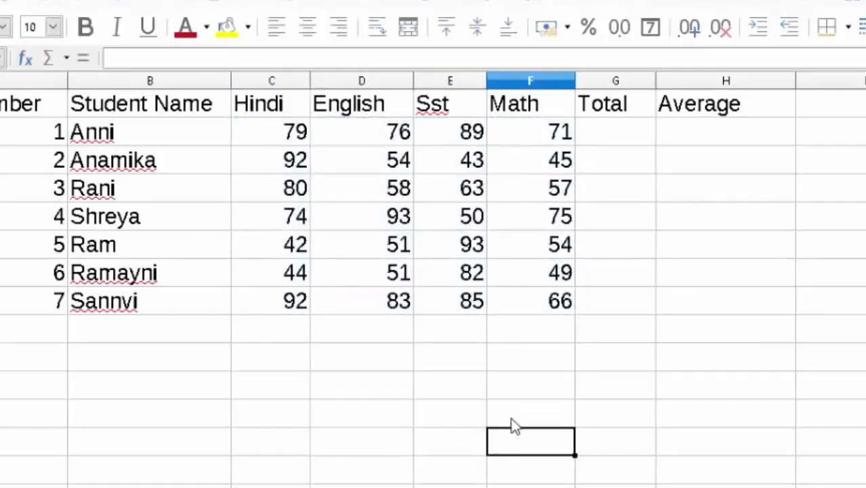
click(637, 143)
text(=s)
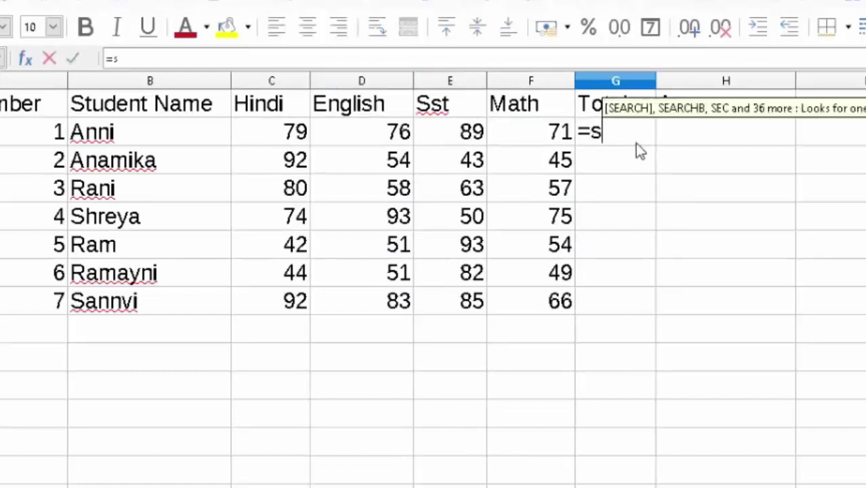
text(um)
key(Tab)
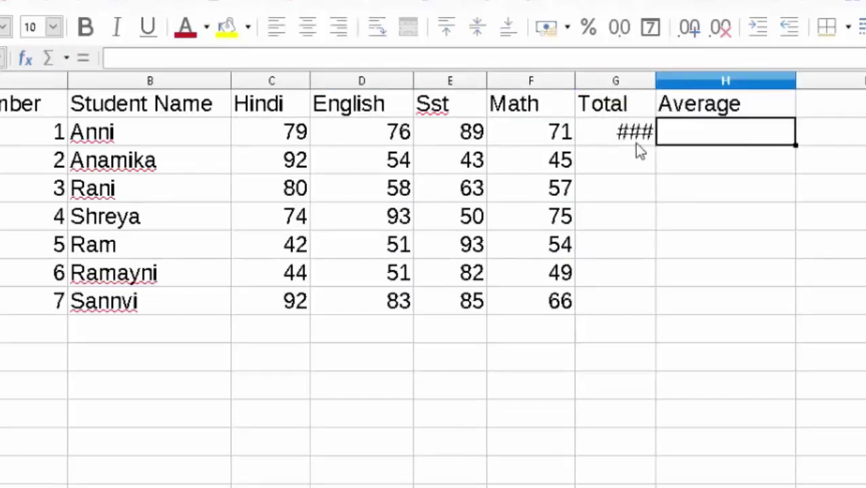
click(633, 143)
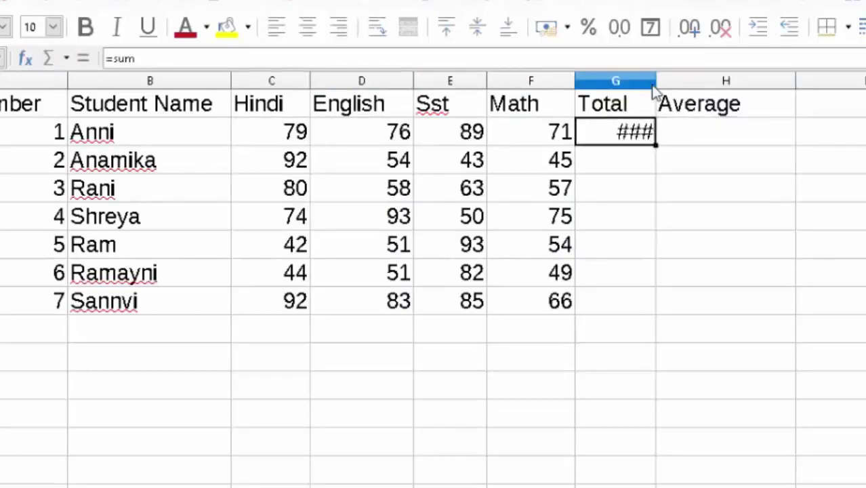
drag(654, 87, 719, 91)
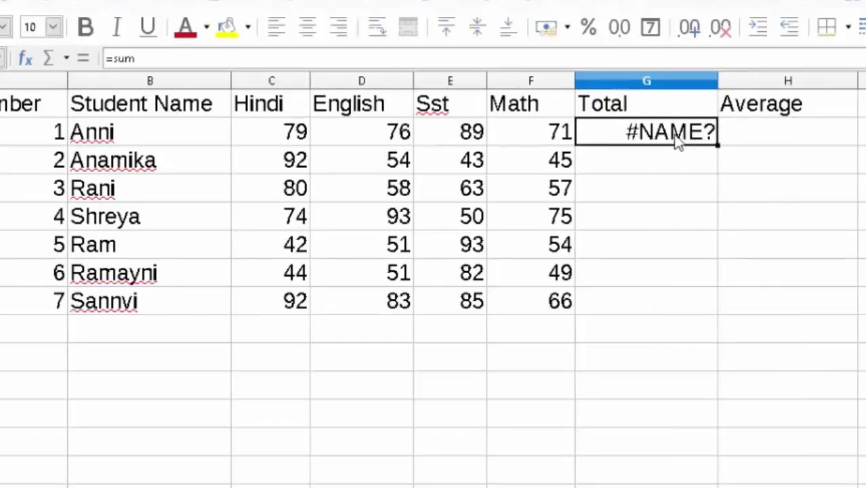
key(Delete)
- Enter =SUM(C2:F2) in G2 and fill it down to G8, giving totals 315 to 326
text(=)
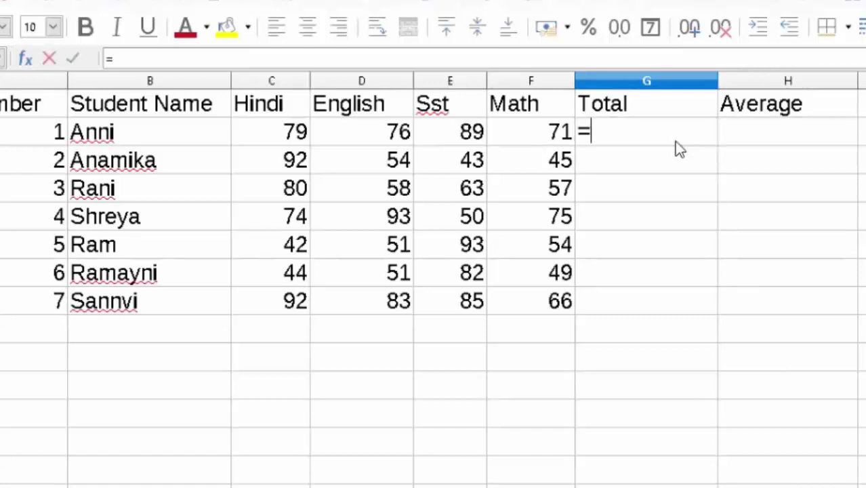
text(sum)
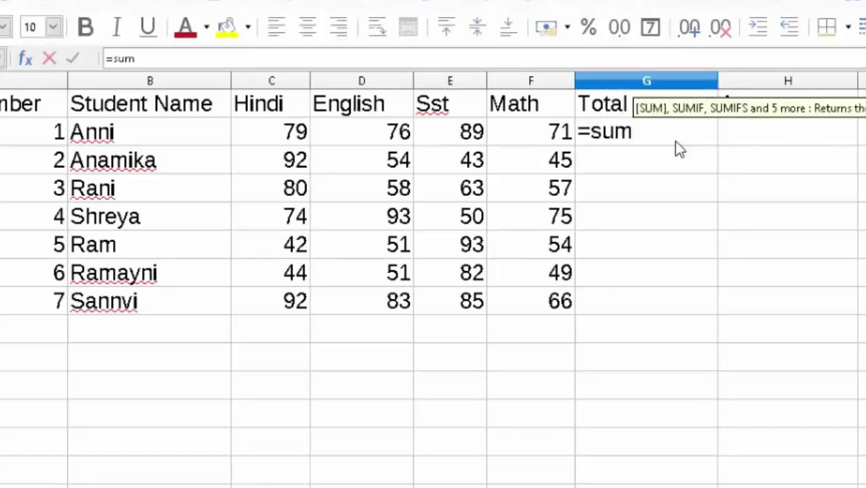
text(()
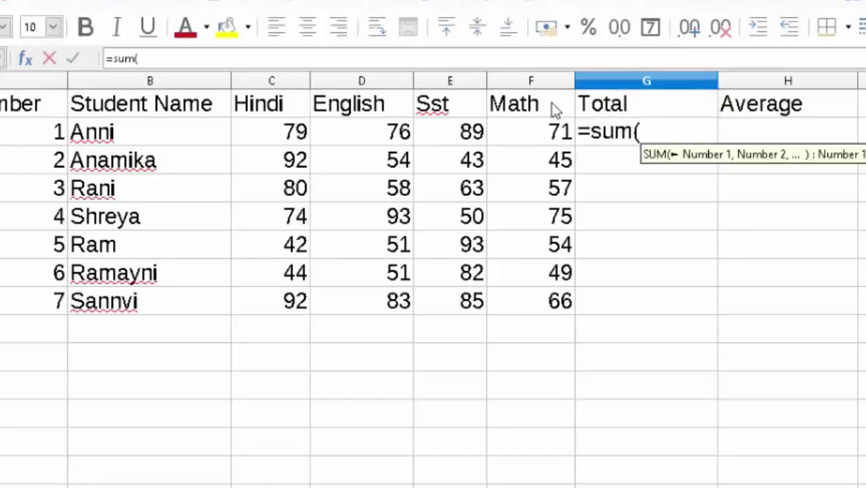
drag(275, 144, 529, 148)
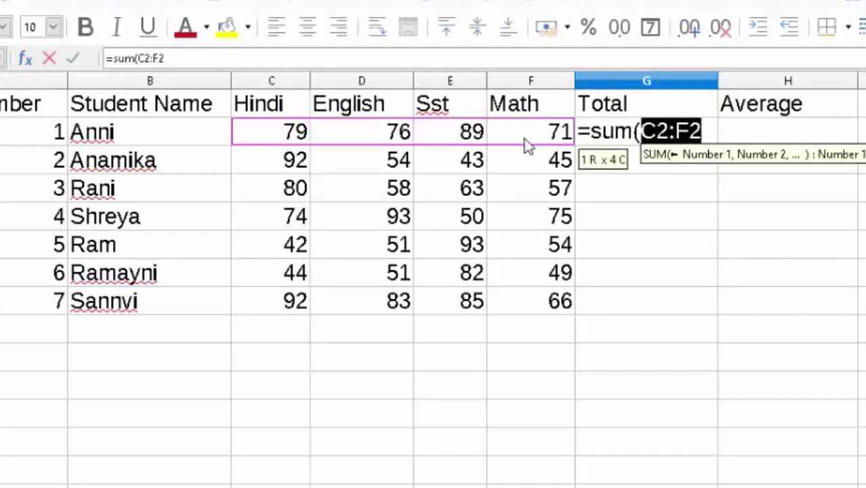
text())
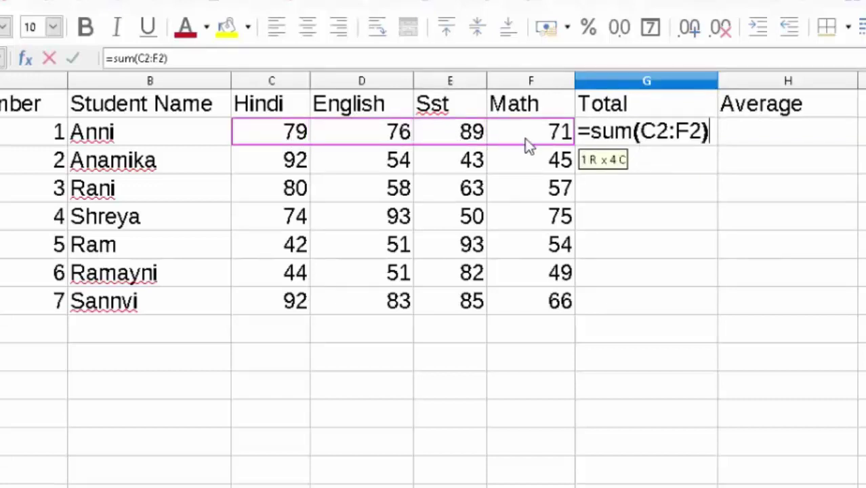
key(Return)
click(650, 134)
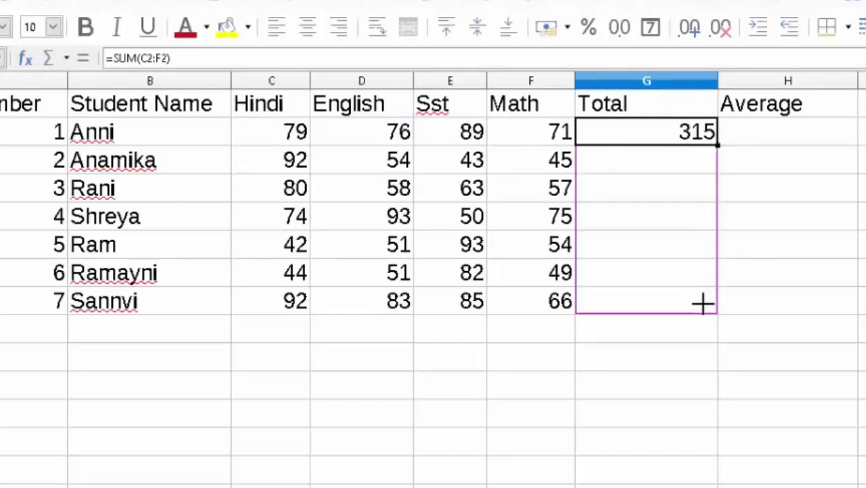
drag(717, 144, 705, 319)
click(788, 141)
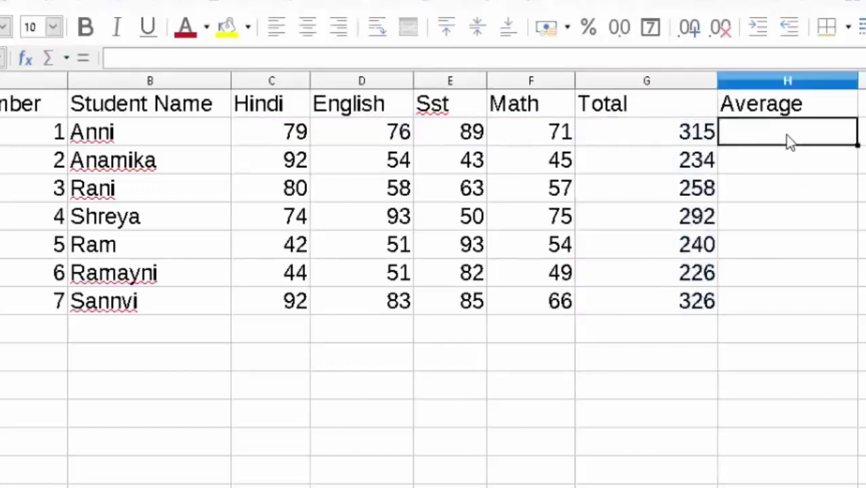
- Delete the broken #NAME? average entry in the Average column and start retyping it
text(=a)
text(ve)
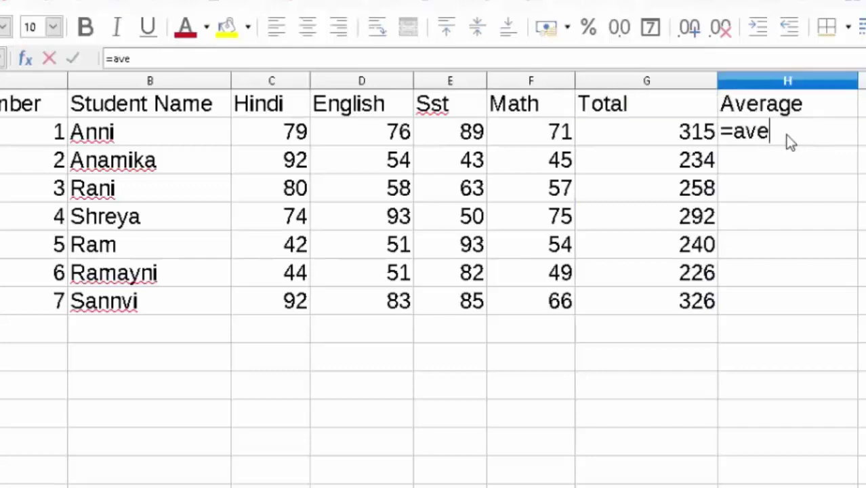
text(rage)
key(Tab)
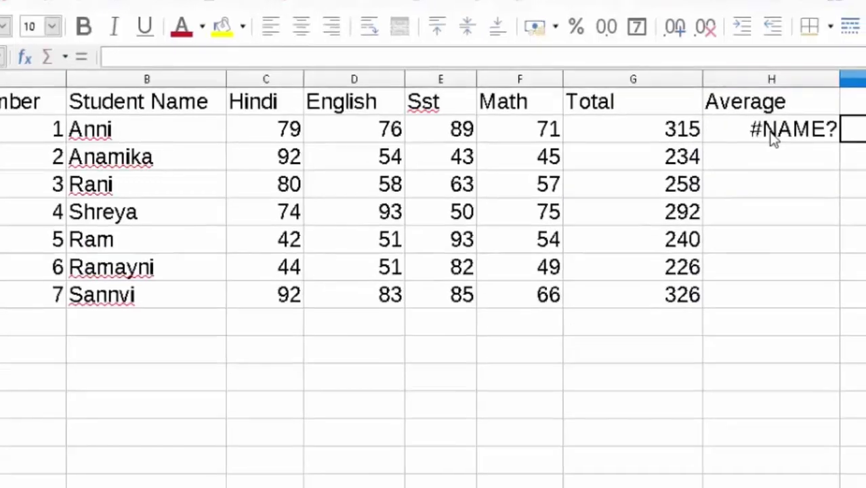
click(727, 117)
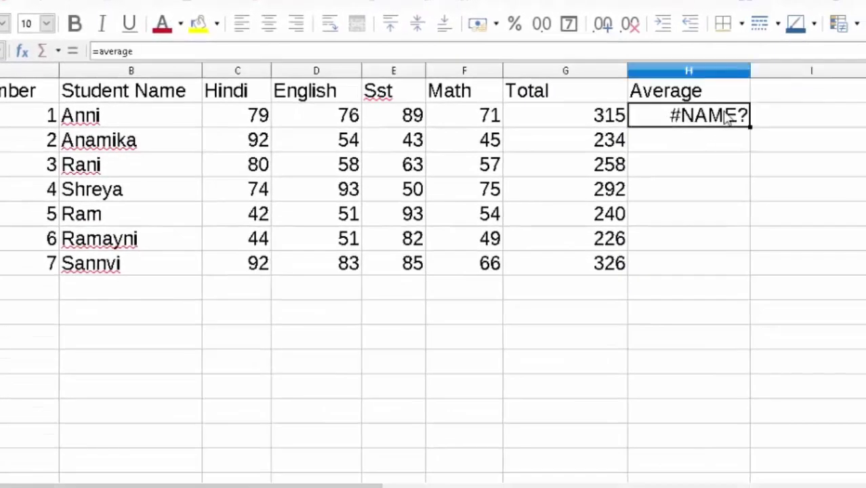
key(BackSpace)
key(space)
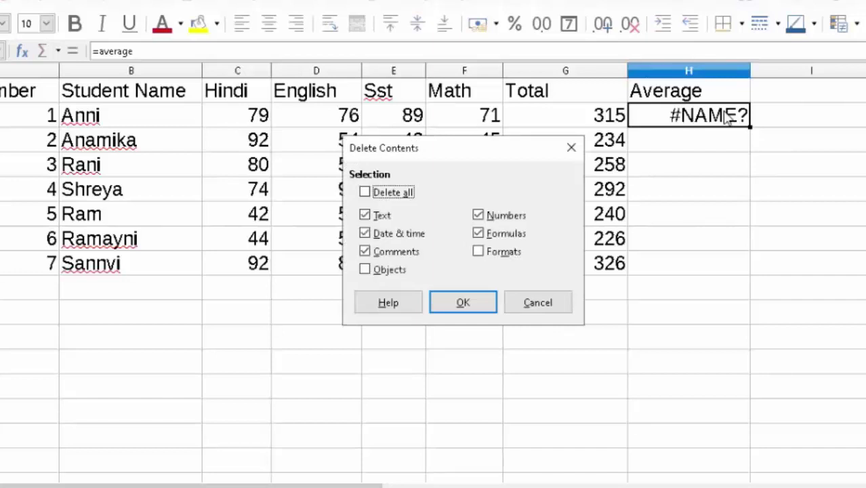
click(469, 309)
text(=)
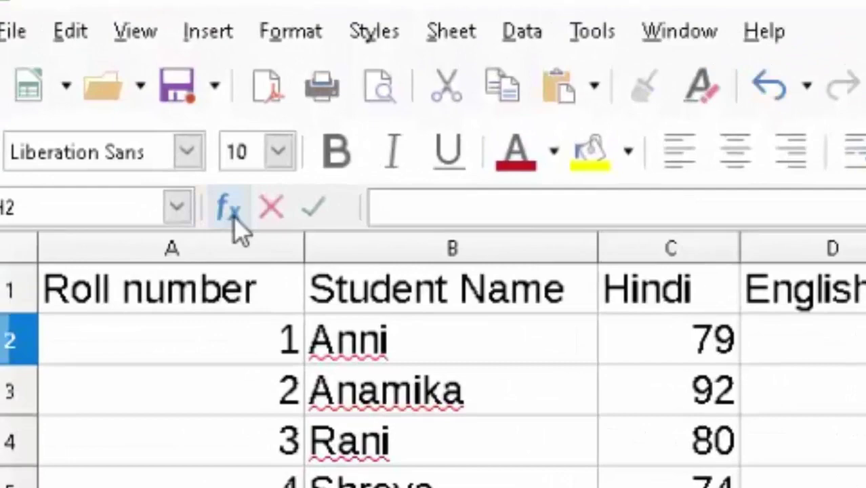
- Put AVERAGE(C2:F2) in H2 and fill it down to H8, giving 78.75 to 81.5
click(230, 210)
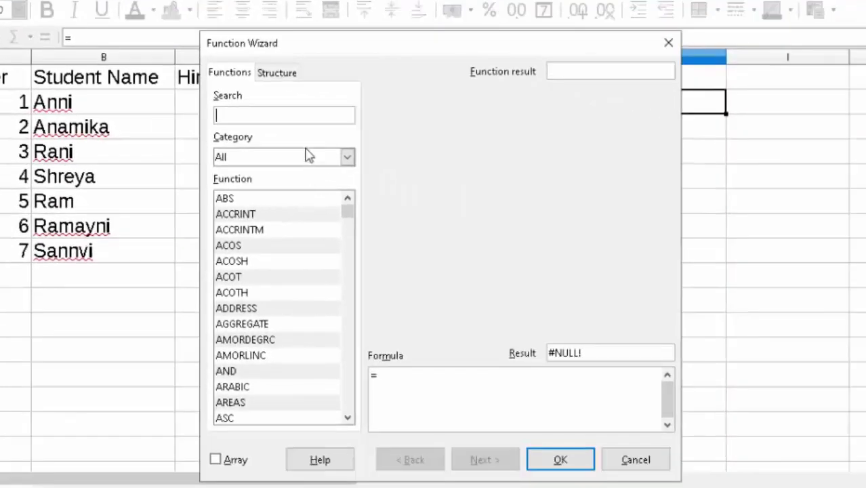
text(av)
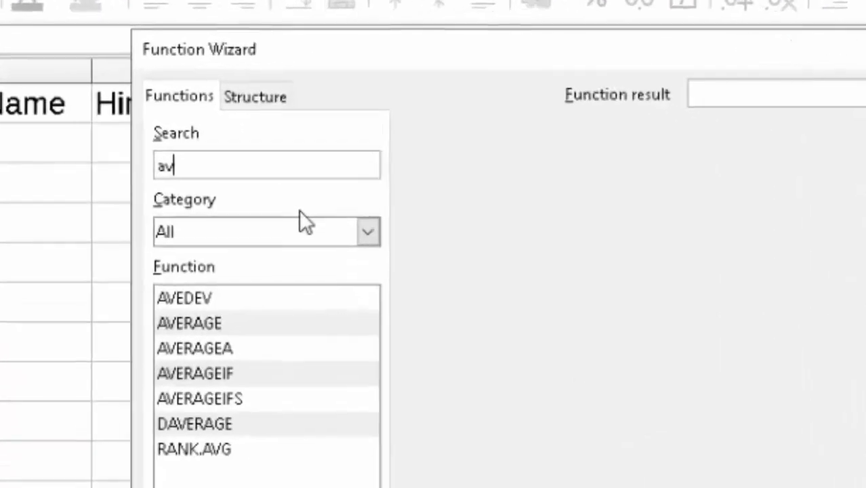
text(erag)
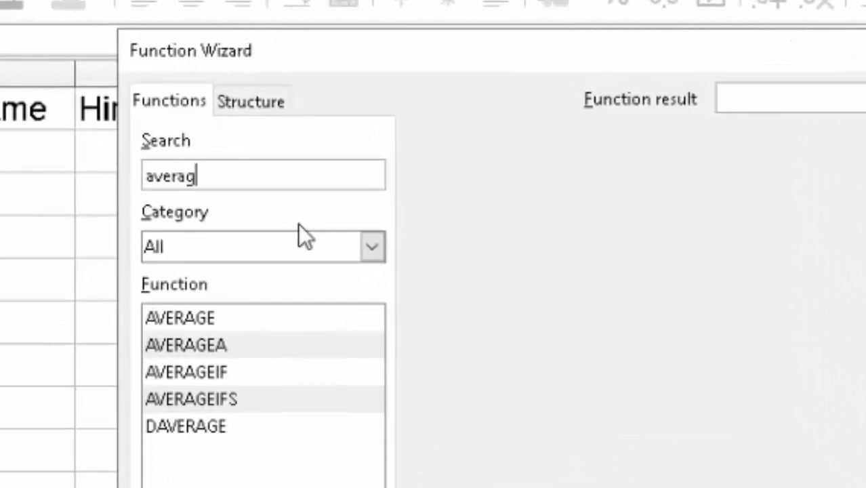
text(e)
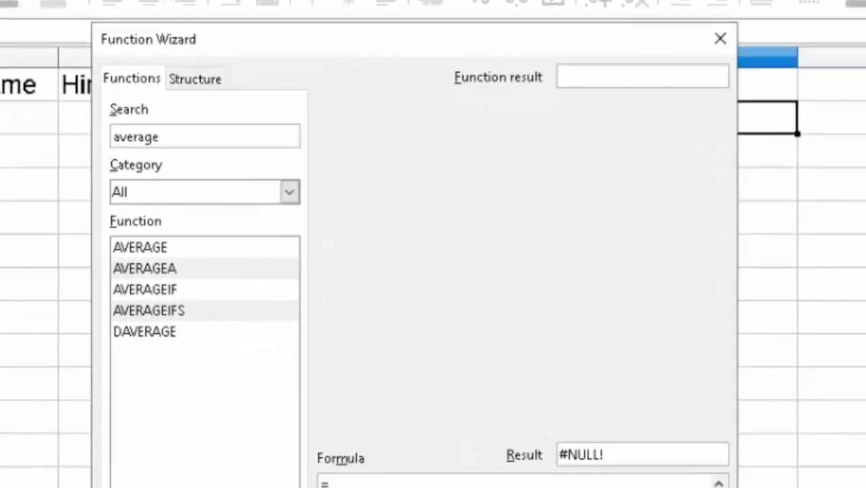
double_click(179, 318)
click(726, 376)
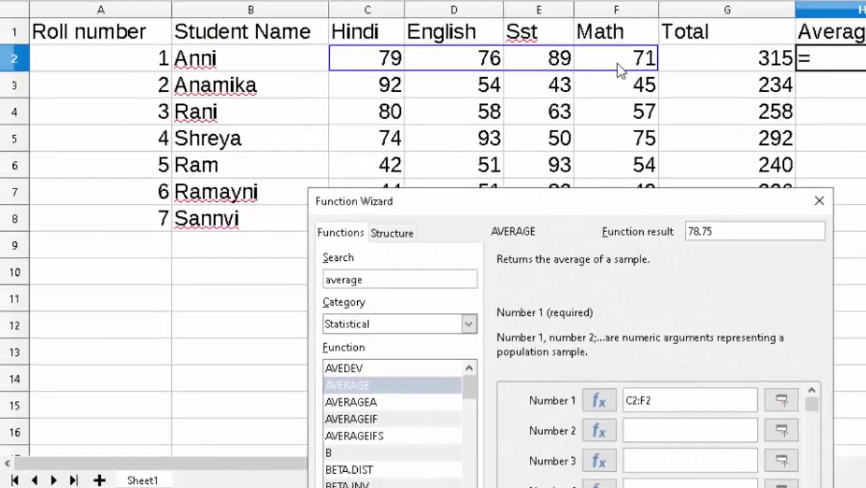
key(Return)
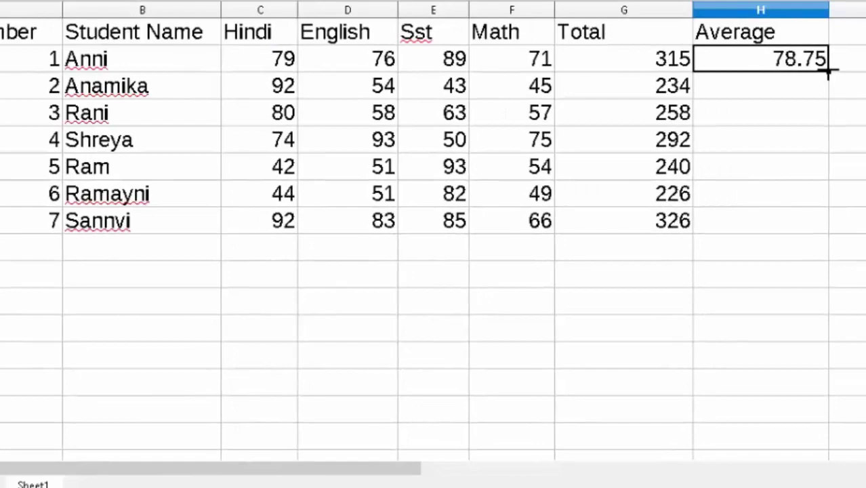
drag(828, 71, 807, 224)
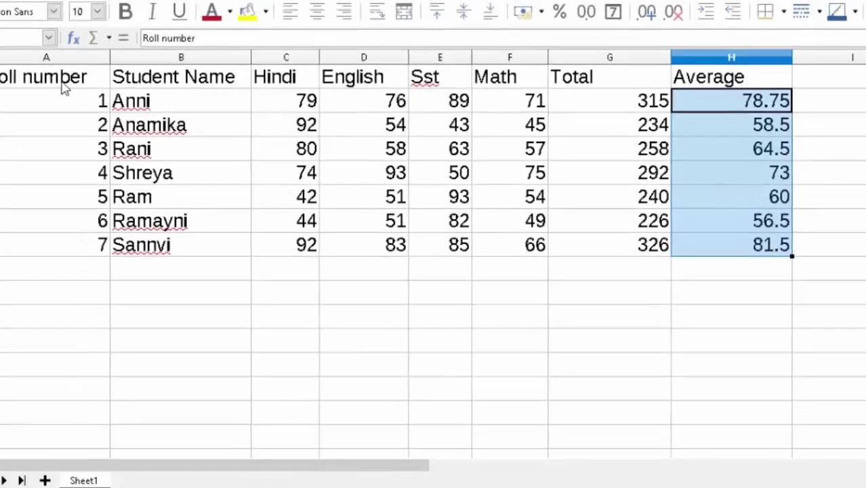
drag(95, 112, 727, 270)
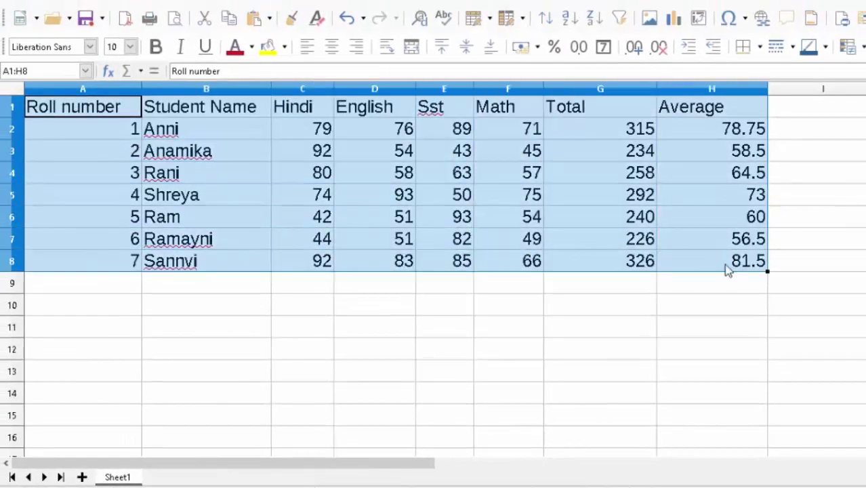
- Apply All Borders to every cell of the table A1:H8
click(760, 48)
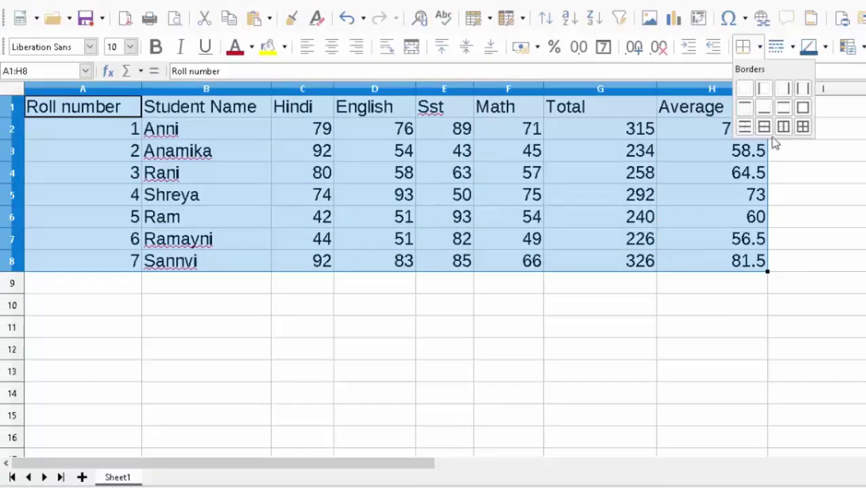
click(803, 129)
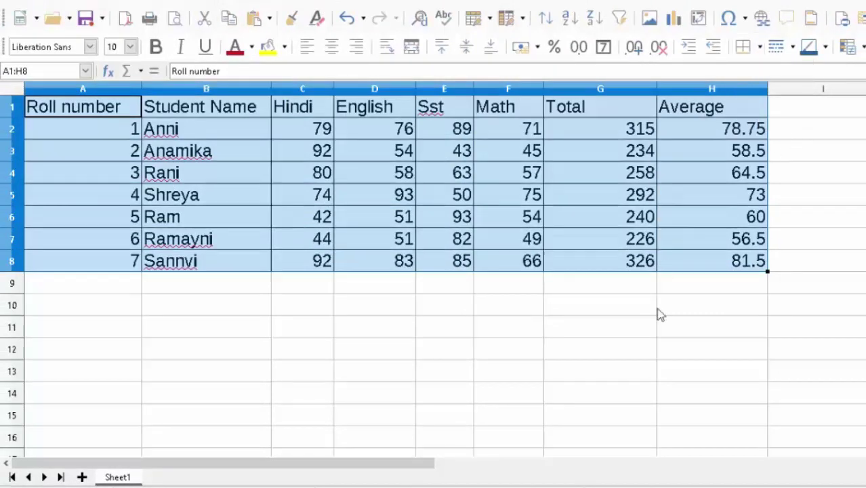
click(634, 353)
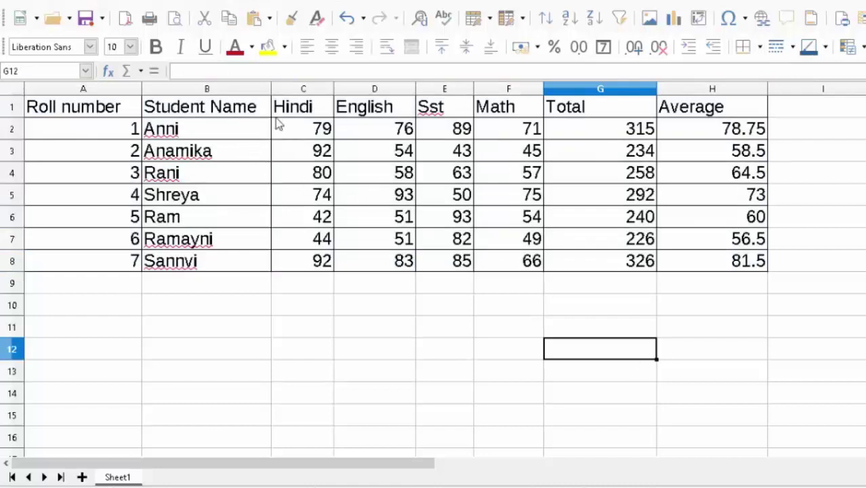
drag(100, 111, 748, 273)
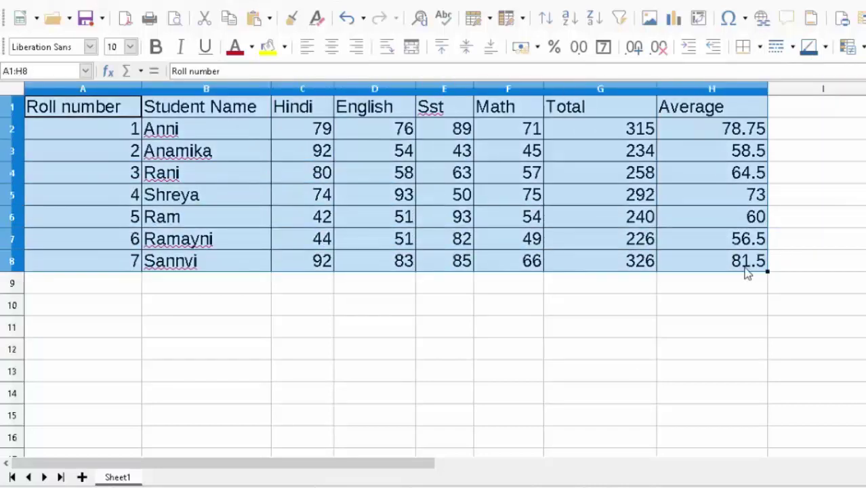
- Switch the table's border line style to a thicker line
click(792, 48)
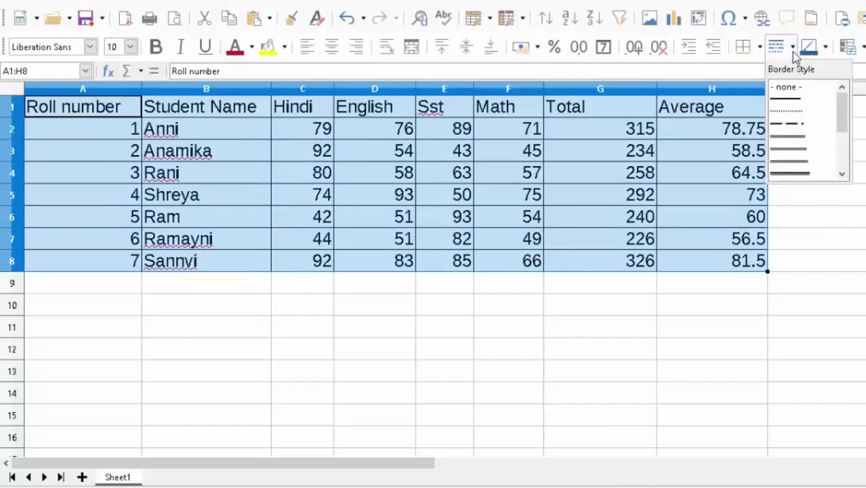
click(788, 100)
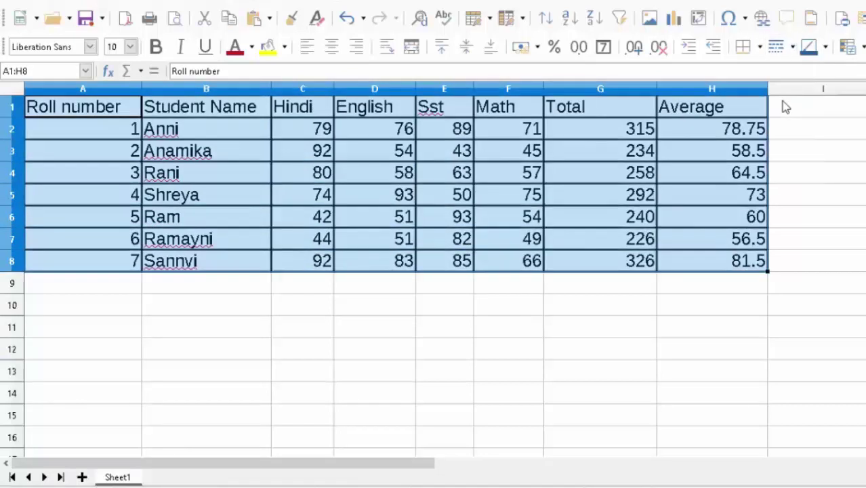
click(373, 345)
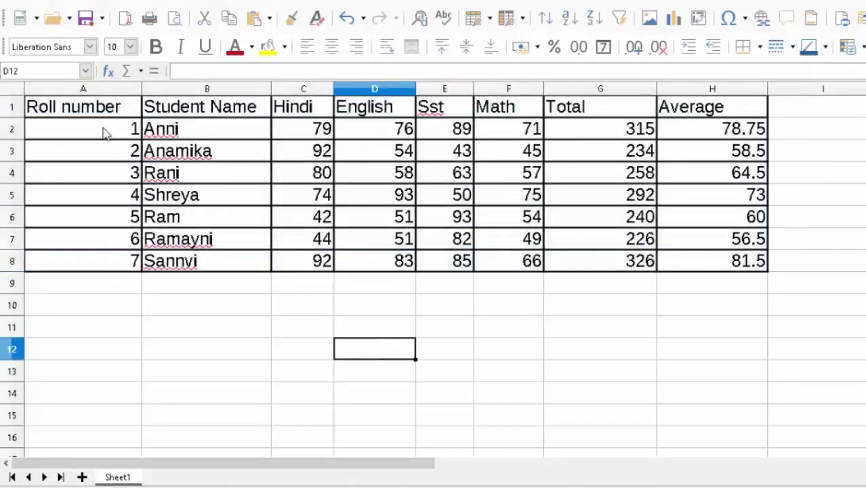
drag(112, 109, 693, 263)
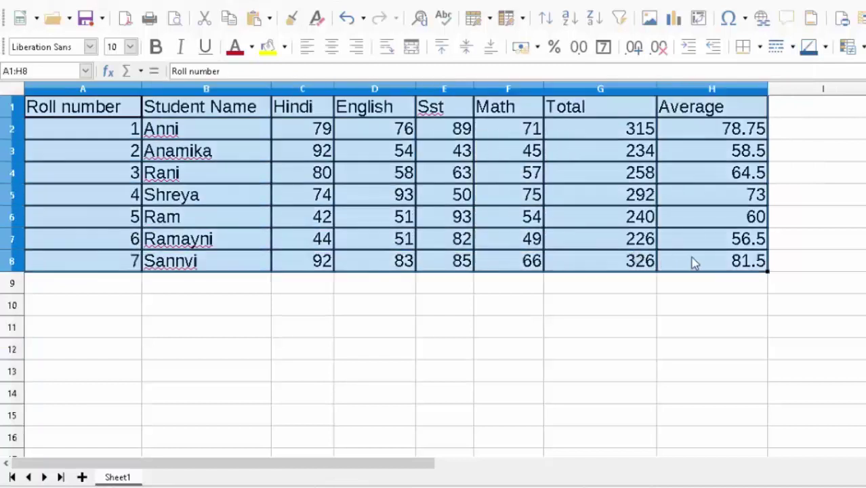
- Apply Align Center, Center Vertically and Bold to the marks table A1:H8
click(327, 55)
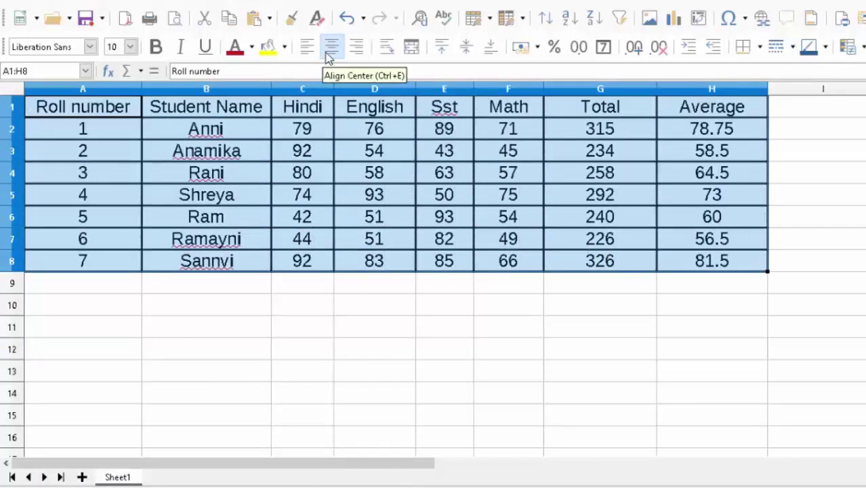
click(466, 54)
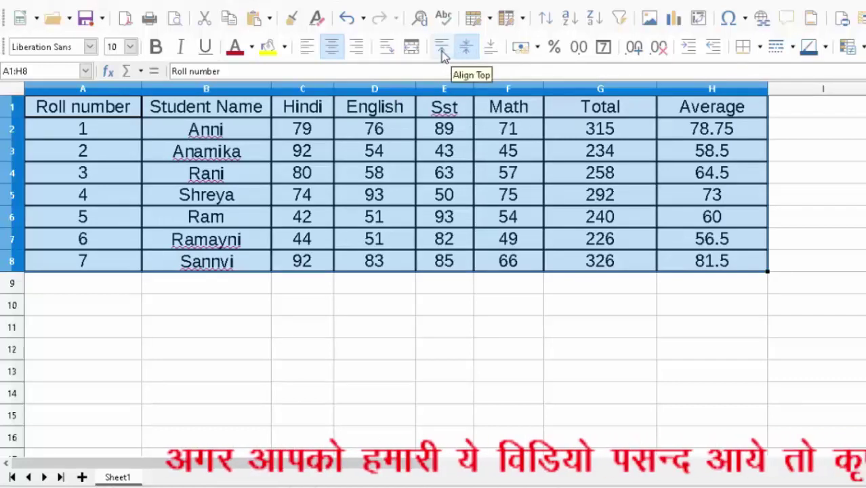
click(442, 54)
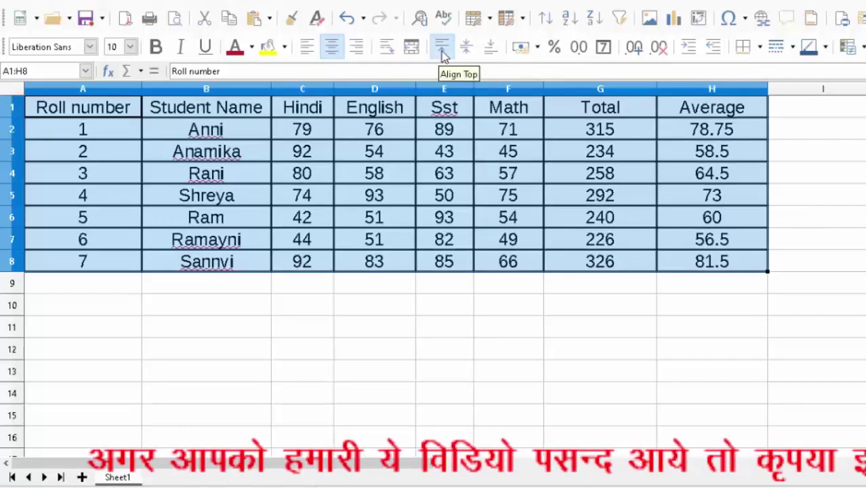
click(489, 54)
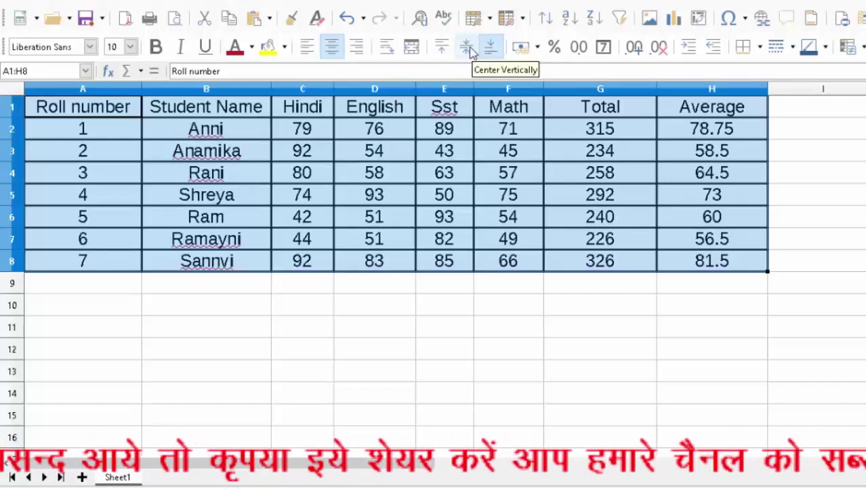
click(468, 46)
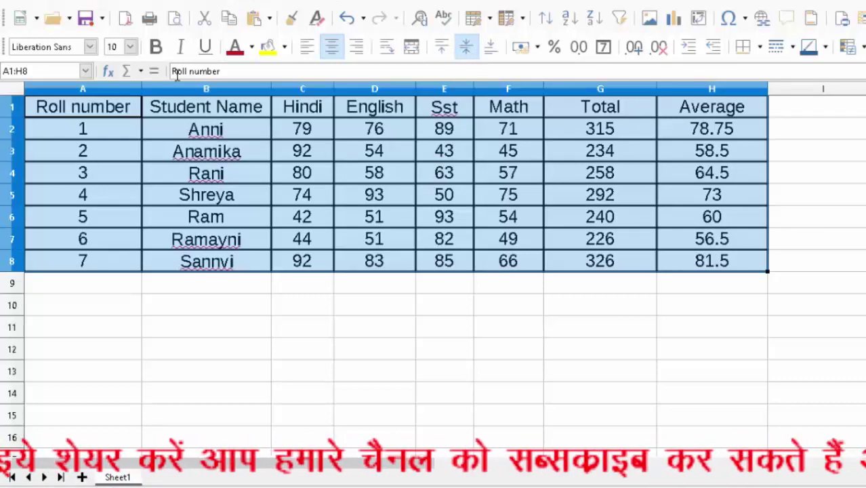
click(156, 46)
click(383, 403)
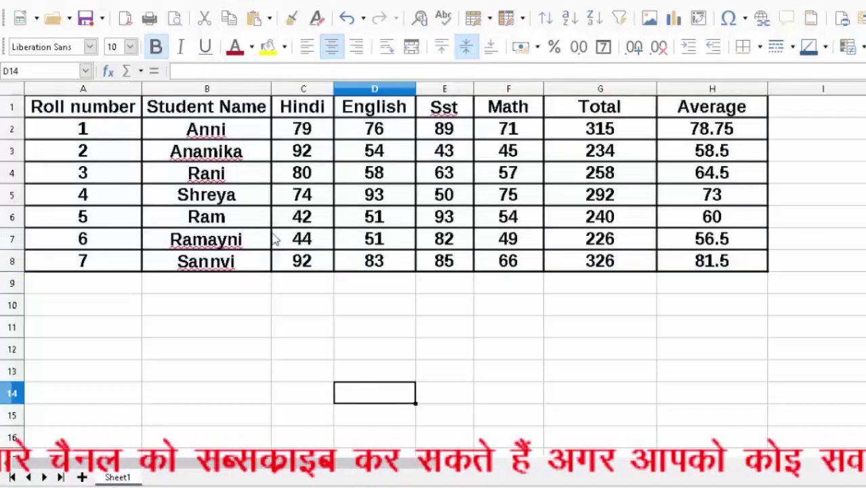